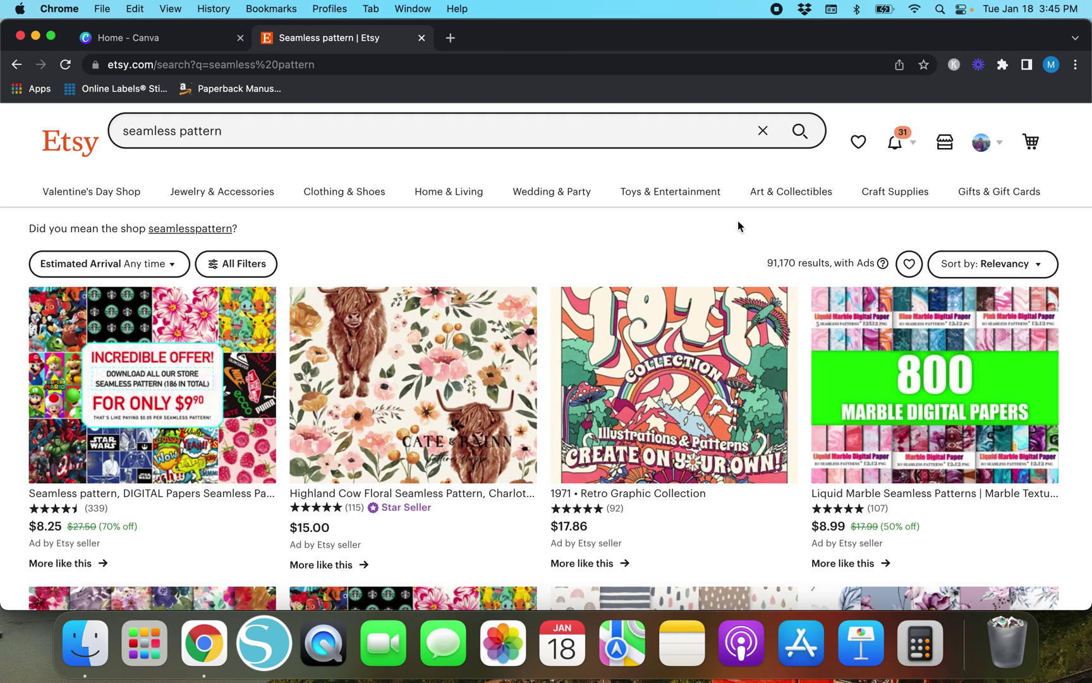
- Browse the Etsy search results for "seamless pattern" to examine the styles and prices of the listed digital papers
scroll(12, 319, down, 6)
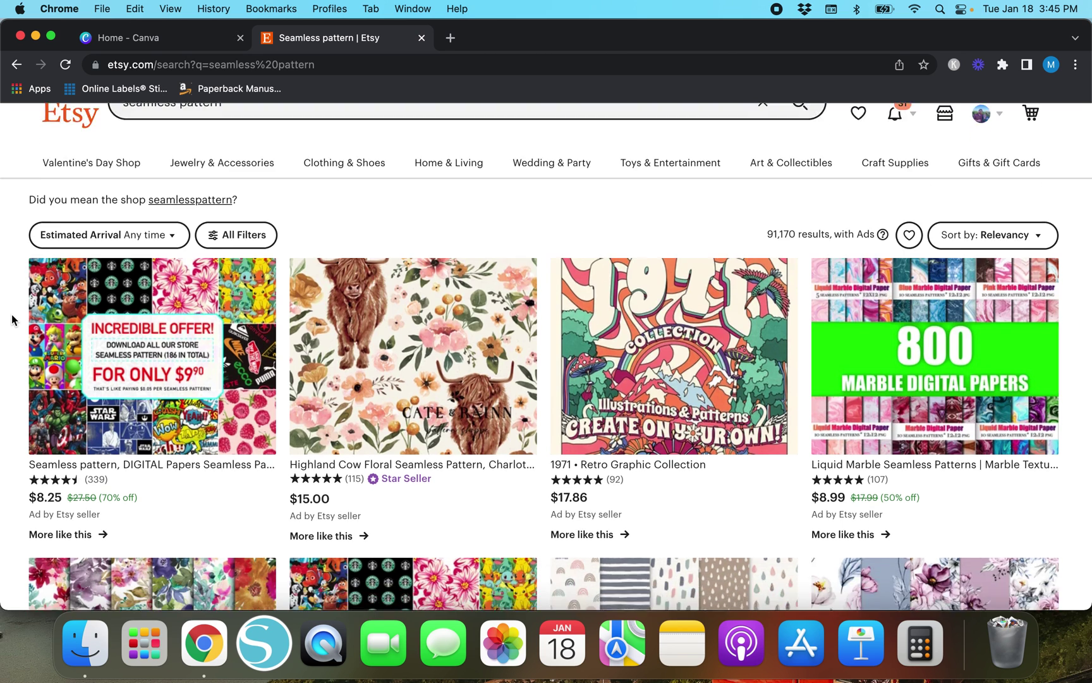
scroll(11, 319, down, 1)
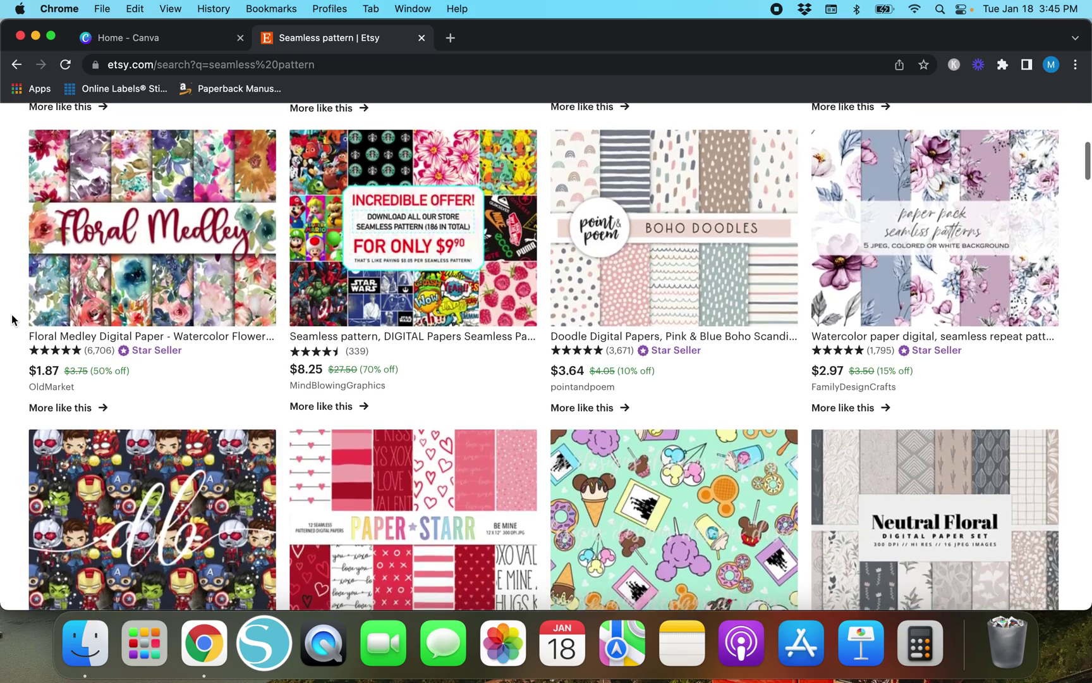
scroll(11, 319, up, 4)
scroll(12, 320, up, 3)
scroll(11, 319, down, 2)
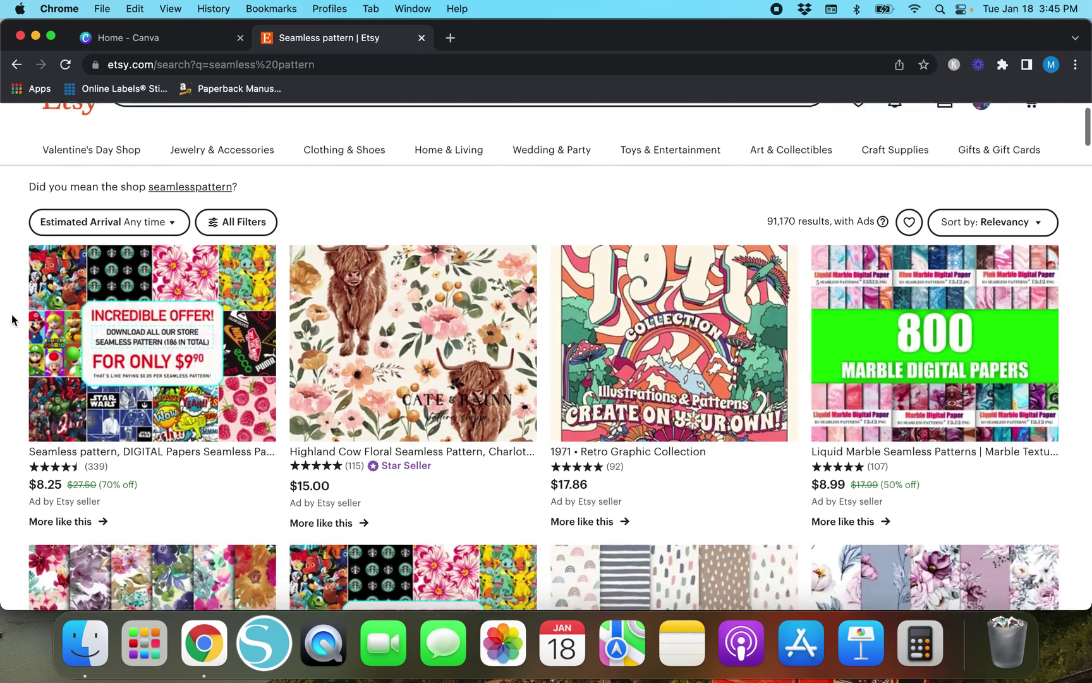
scroll(12, 319, down, 1)
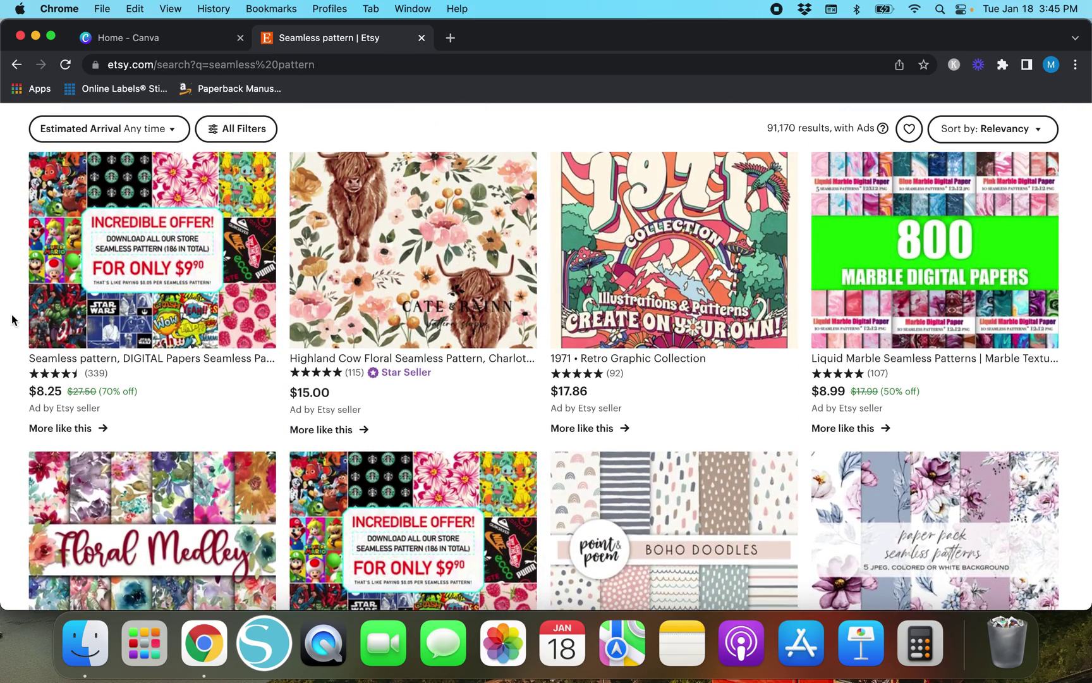
scroll(11, 319, down, 5)
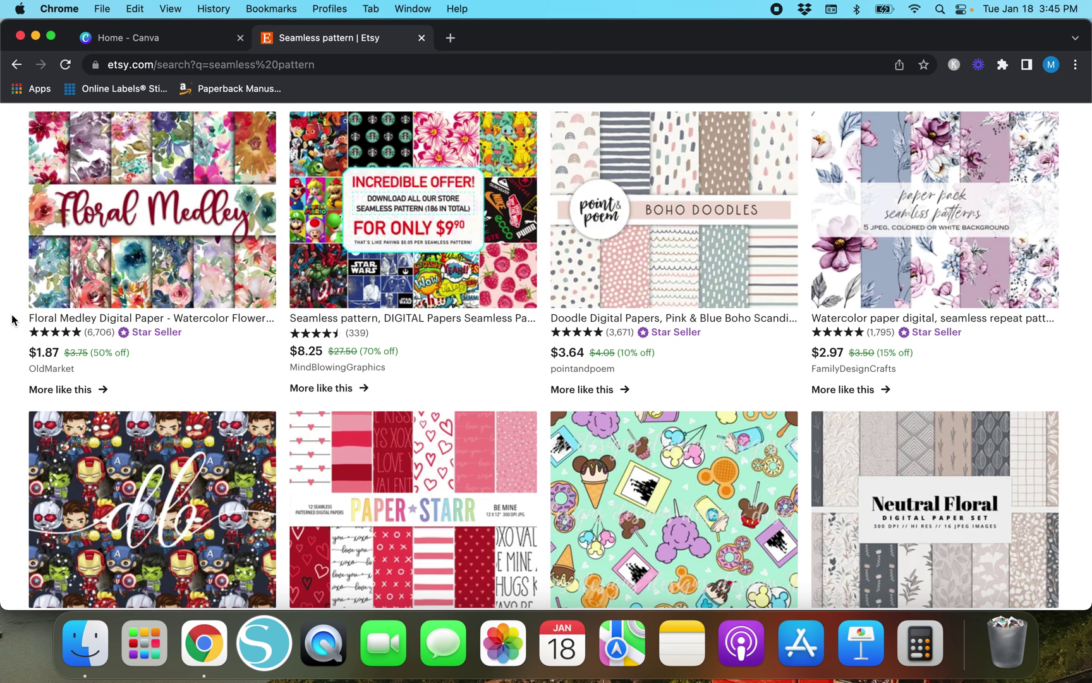
scroll(12, 319, down, 5)
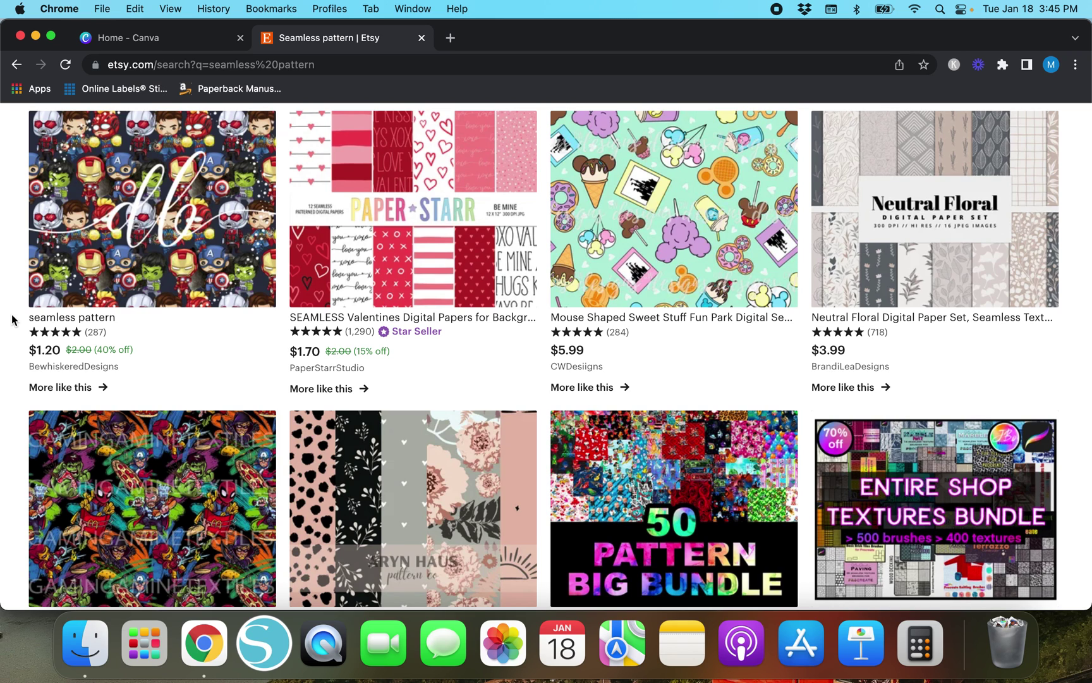
scroll(11, 319, down, 10)
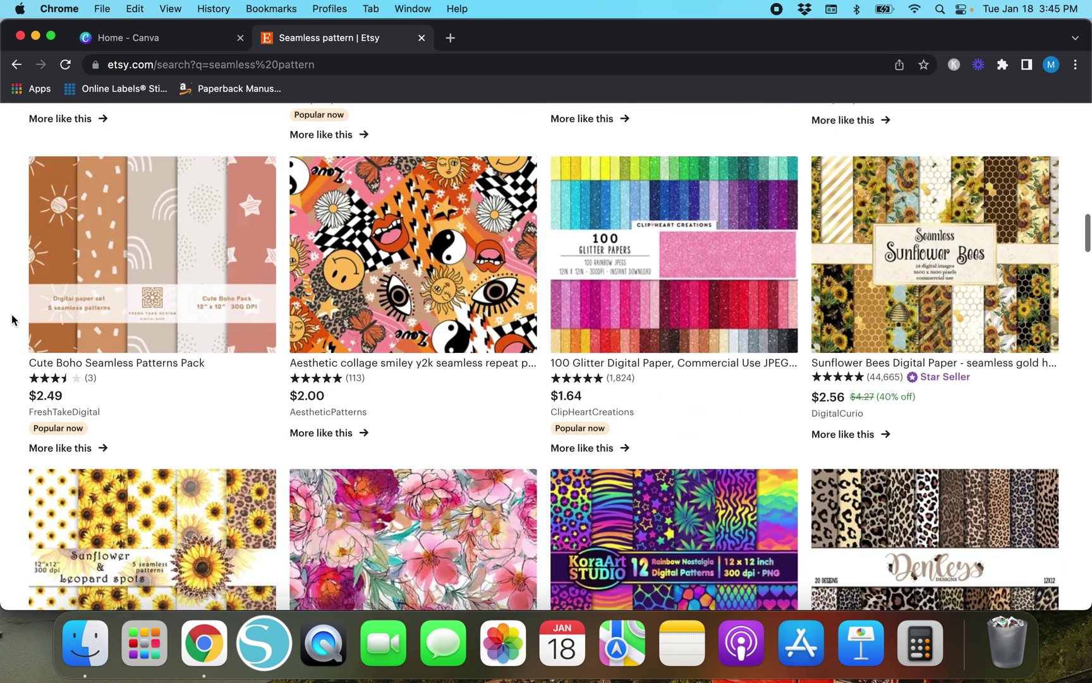
scroll(11, 319, down, 2)
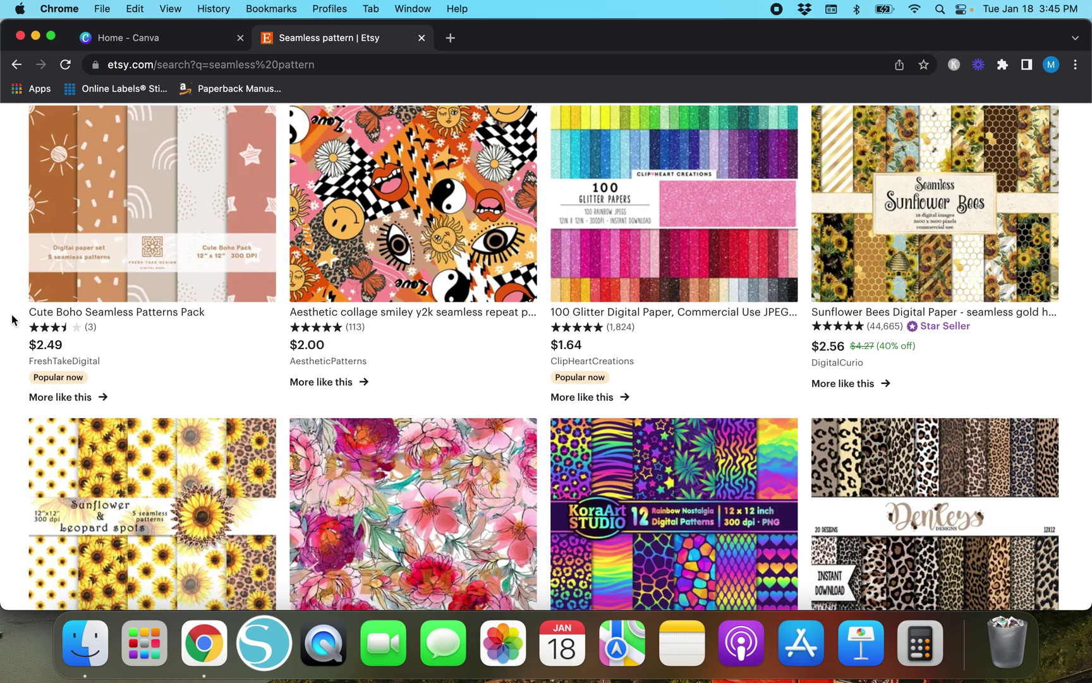
scroll(11, 319, down, 5)
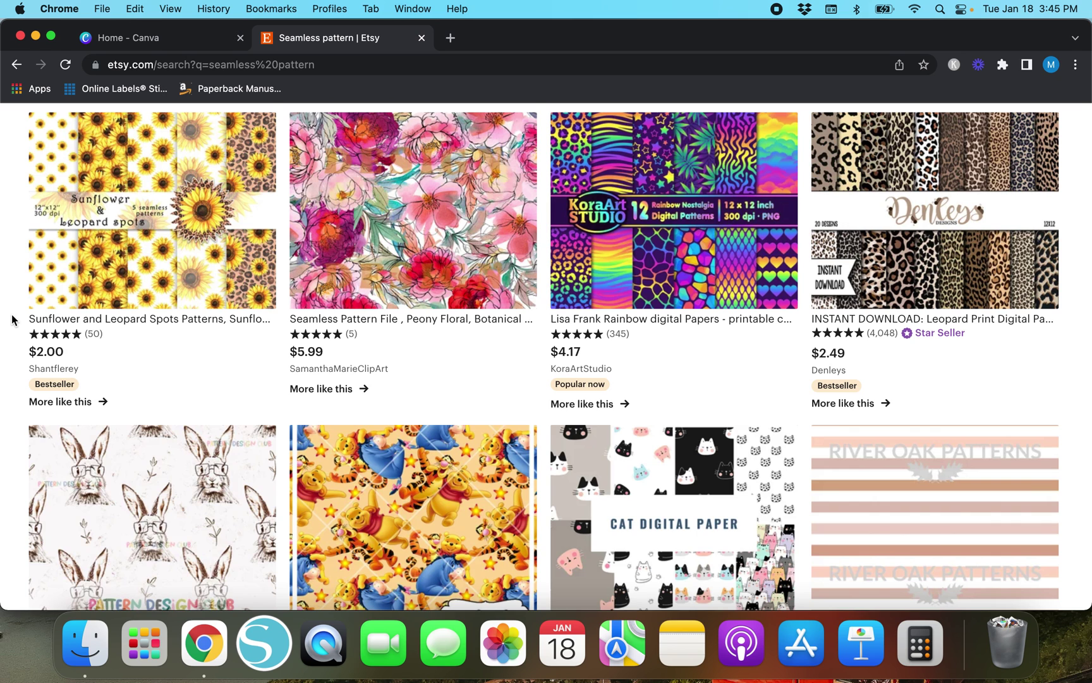
scroll(12, 319, down, 5)
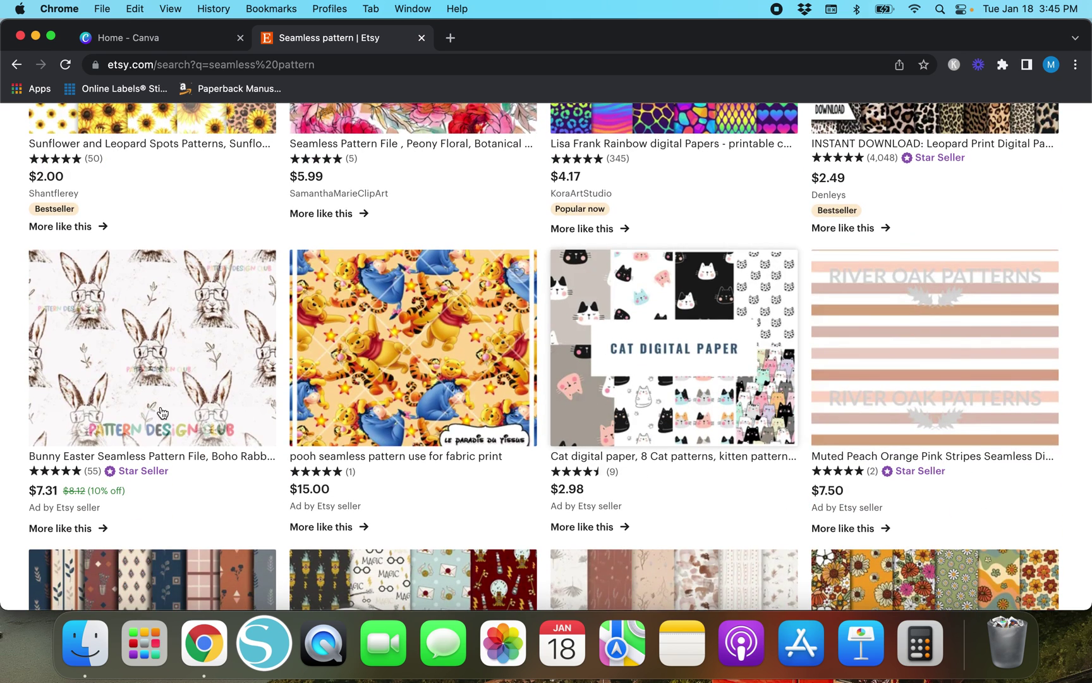
scroll(18, 405, down, 5)
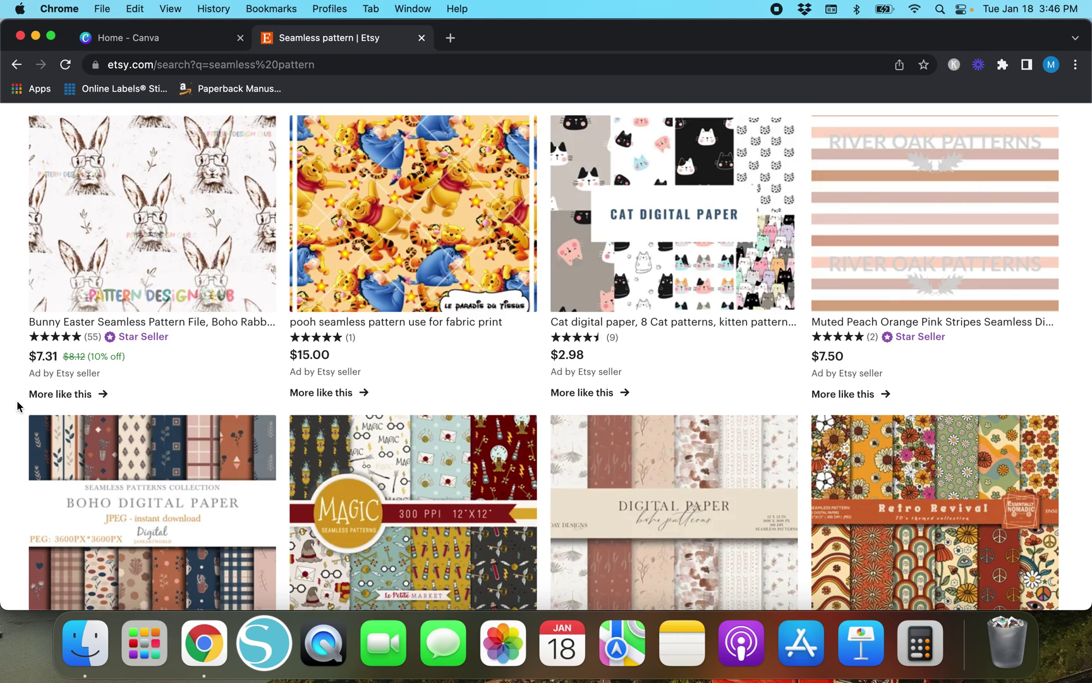
scroll(17, 406, up, 15)
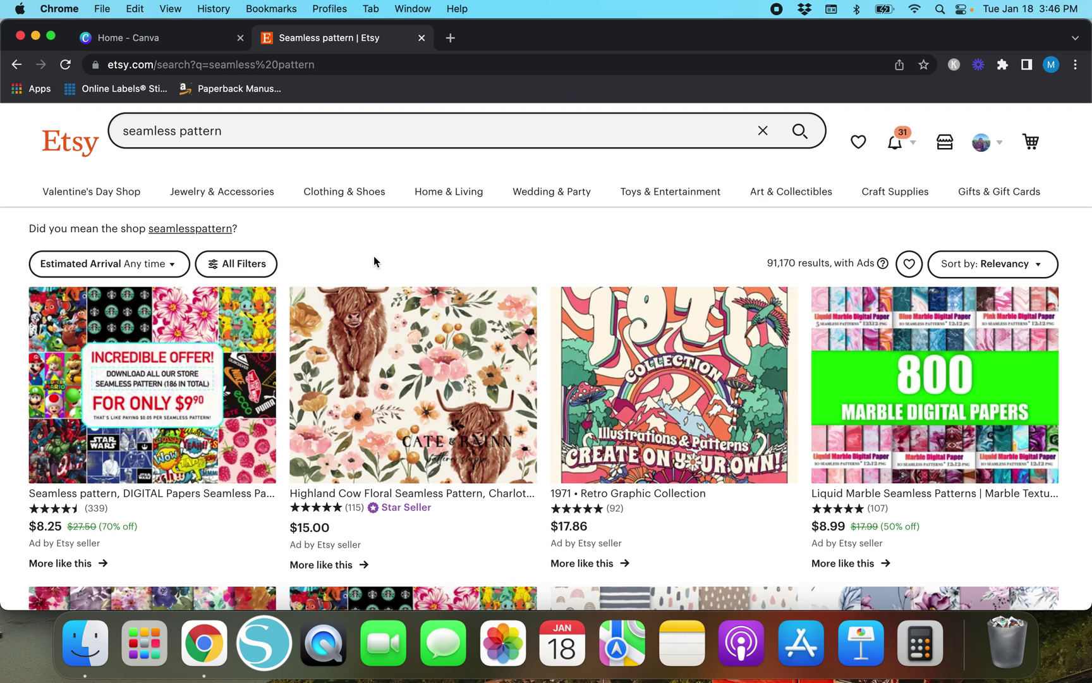
click(153, 39)
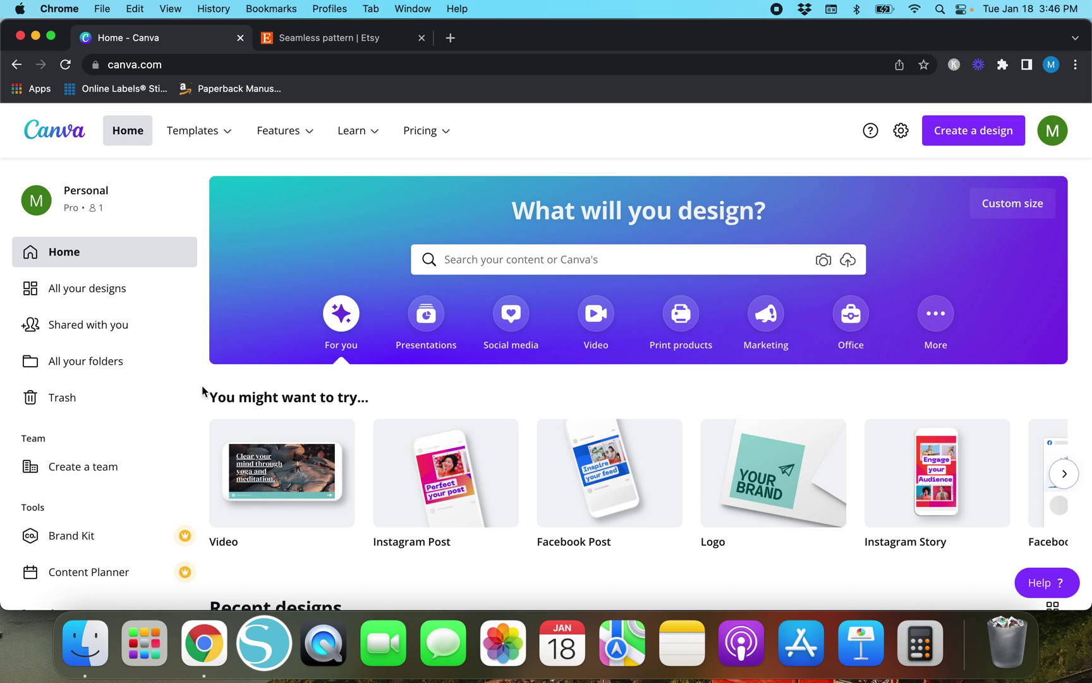
click(967, 131)
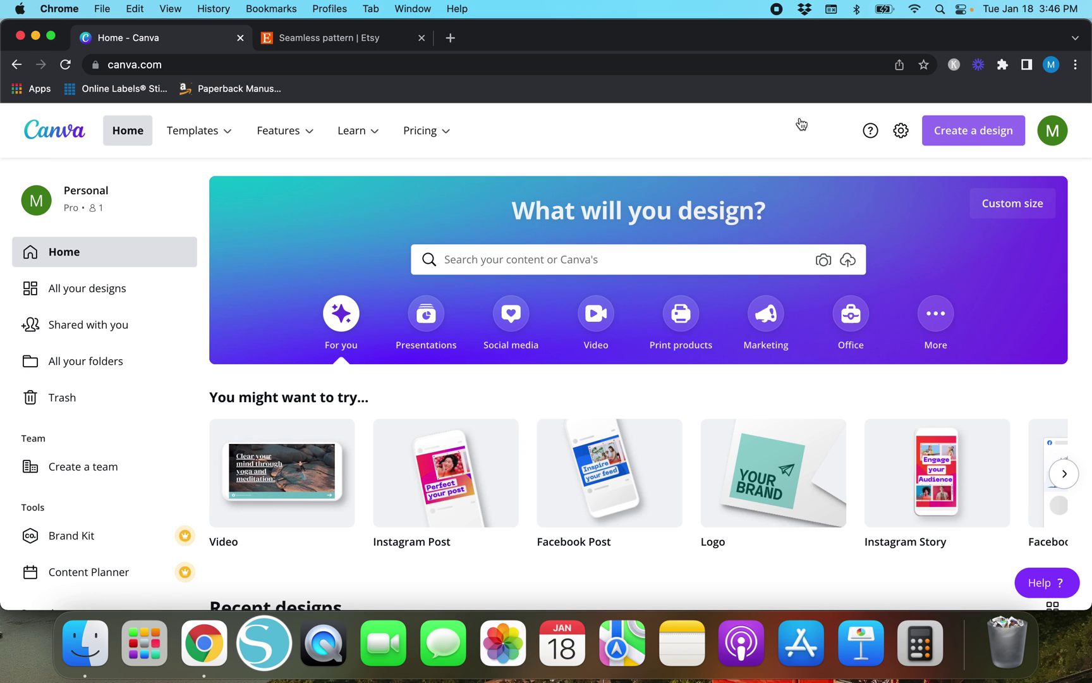
click(327, 40)
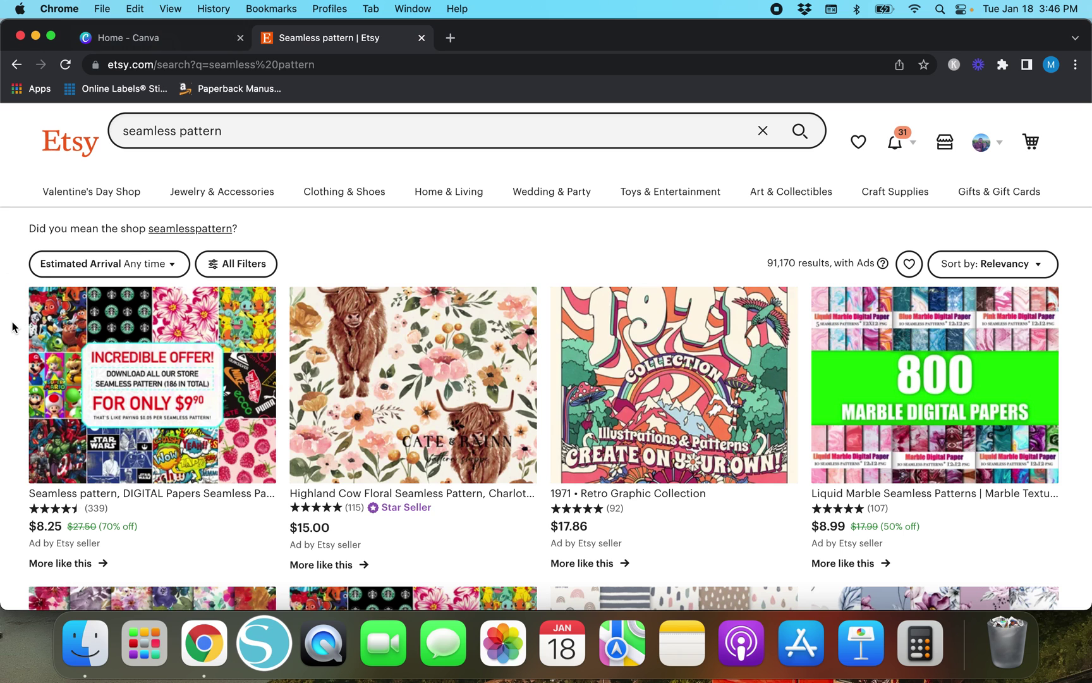
- Look through the seamless pattern search results and open the "Cat digital paper, 8 Cat patterns" listing
scroll(13, 327, down, 1)
scroll(13, 327, down, 2)
scroll(13, 327, up, 2)
scroll(12, 327, down, 2)
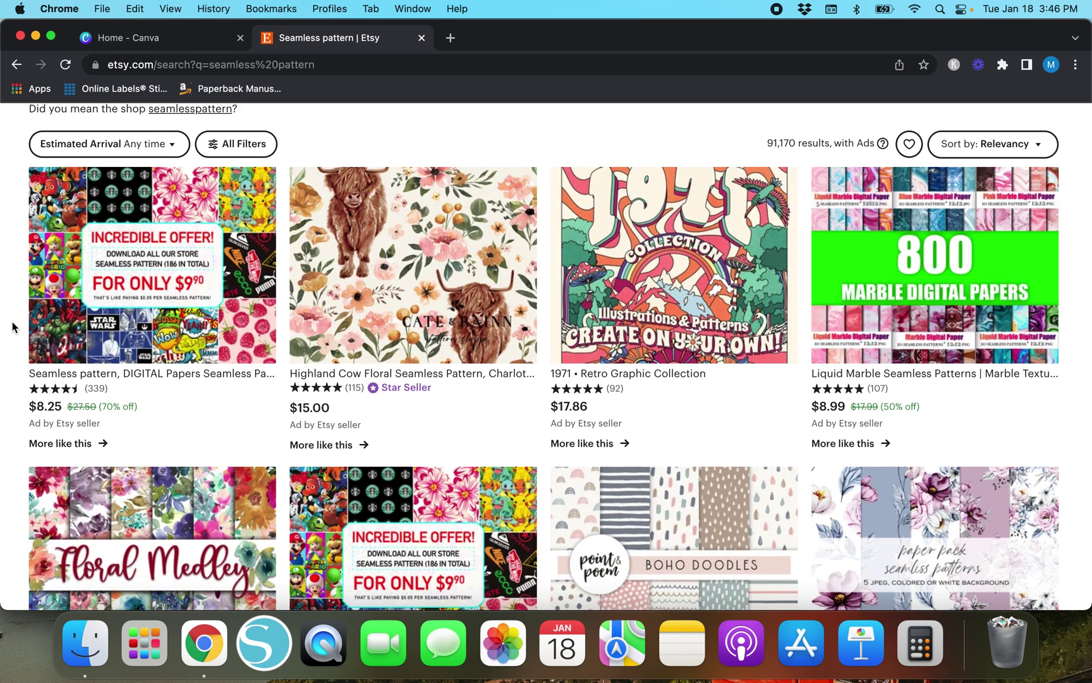
scroll(13, 327, up, 1)
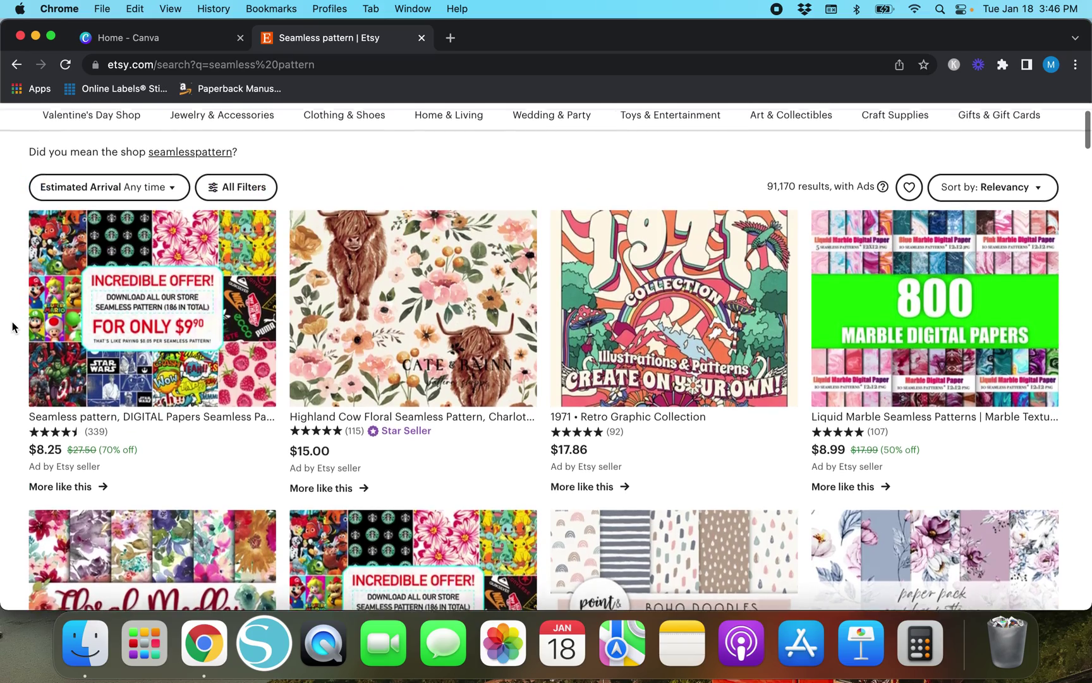
scroll(12, 327, down, 8)
scroll(13, 327, down, 20)
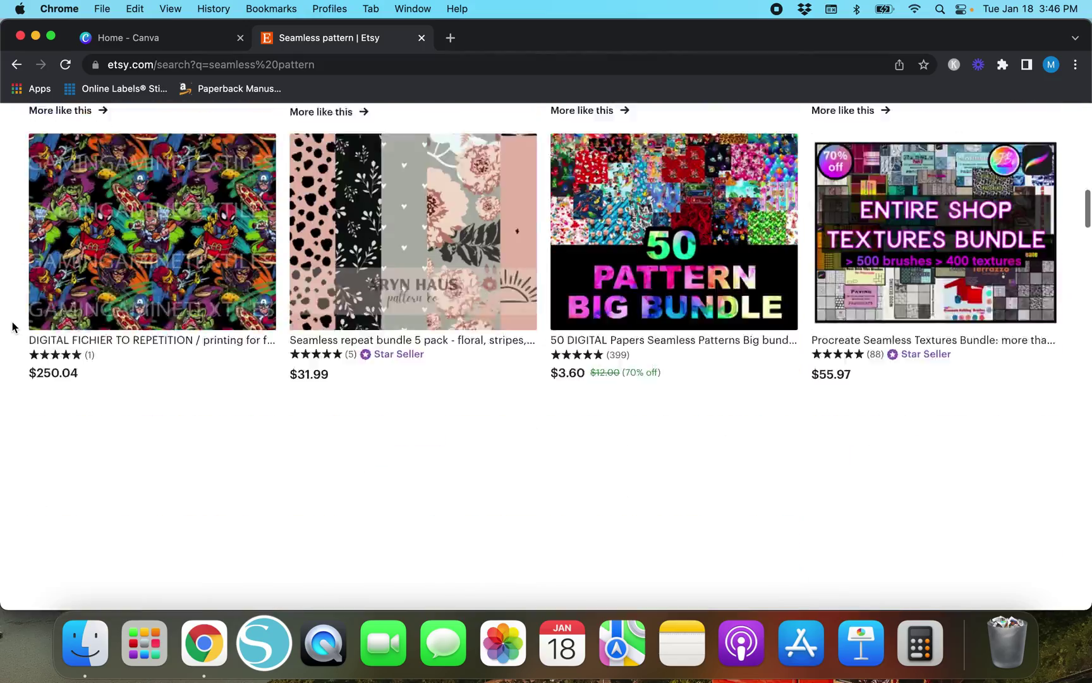
scroll(12, 327, down, 8)
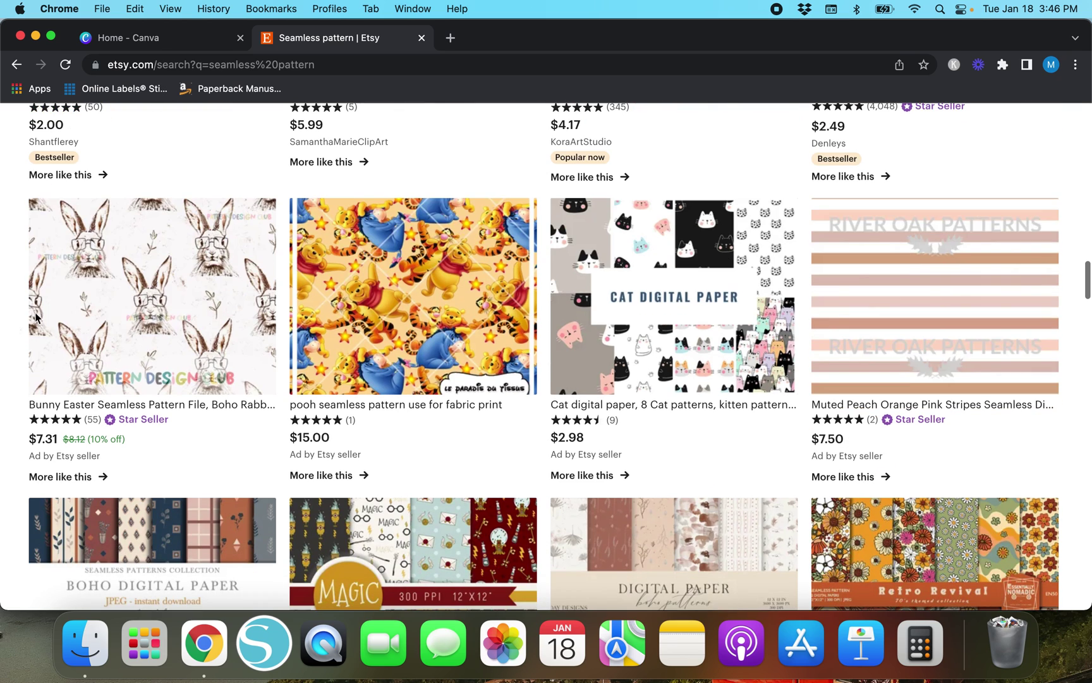
click(675, 297)
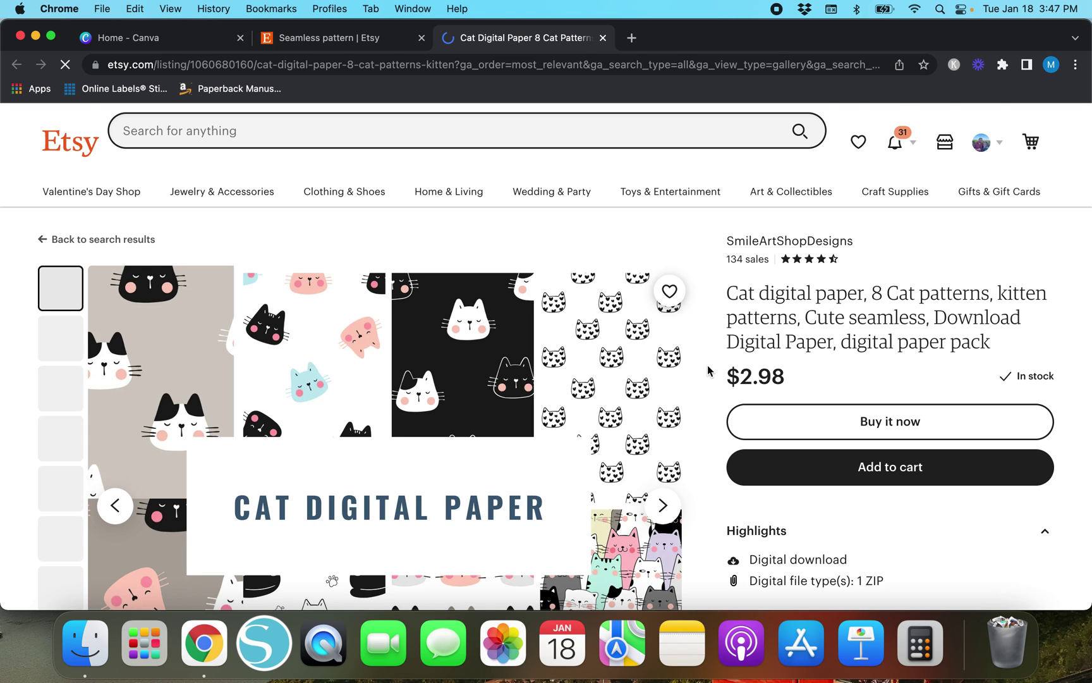
- Expand the cat digital paper listing's description and examine its included file formats, dimensions, resolution and usage terms
scroll(707, 370, down, 3)
scroll(708, 369, down, 3)
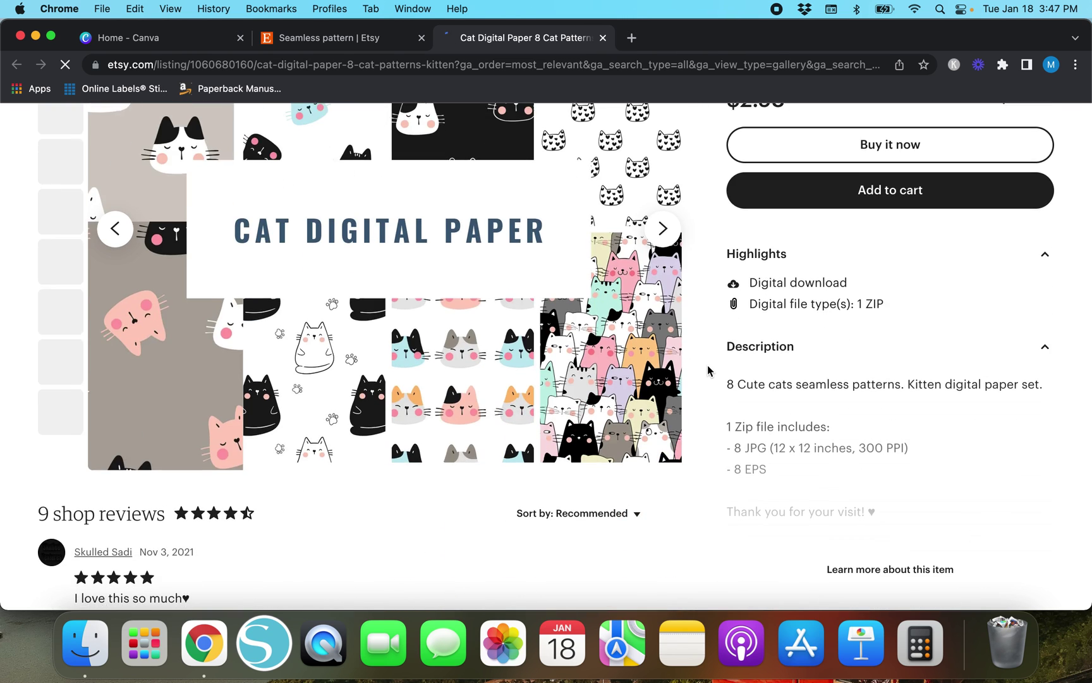
click(915, 566)
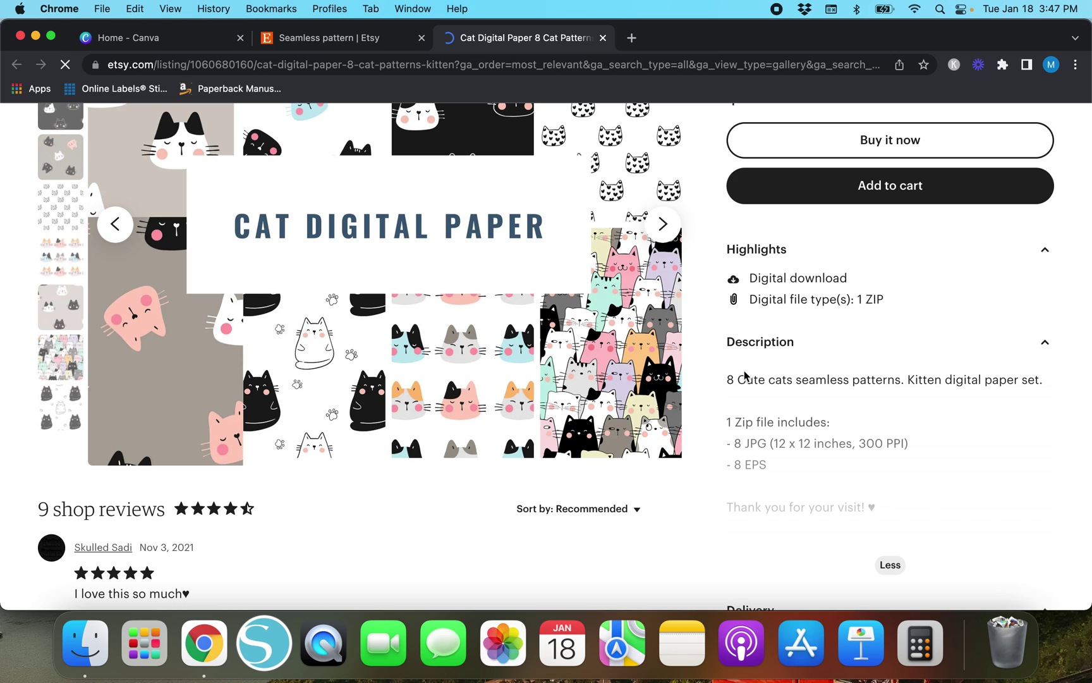
scroll(869, 400, down, 2)
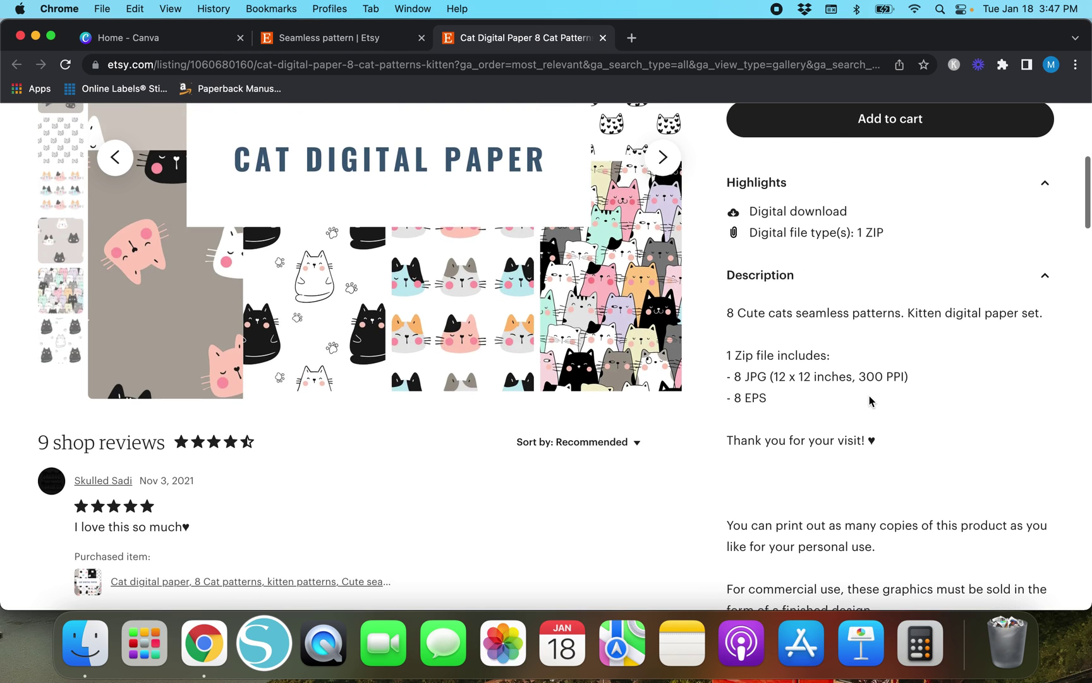
scroll(870, 400, down, 2)
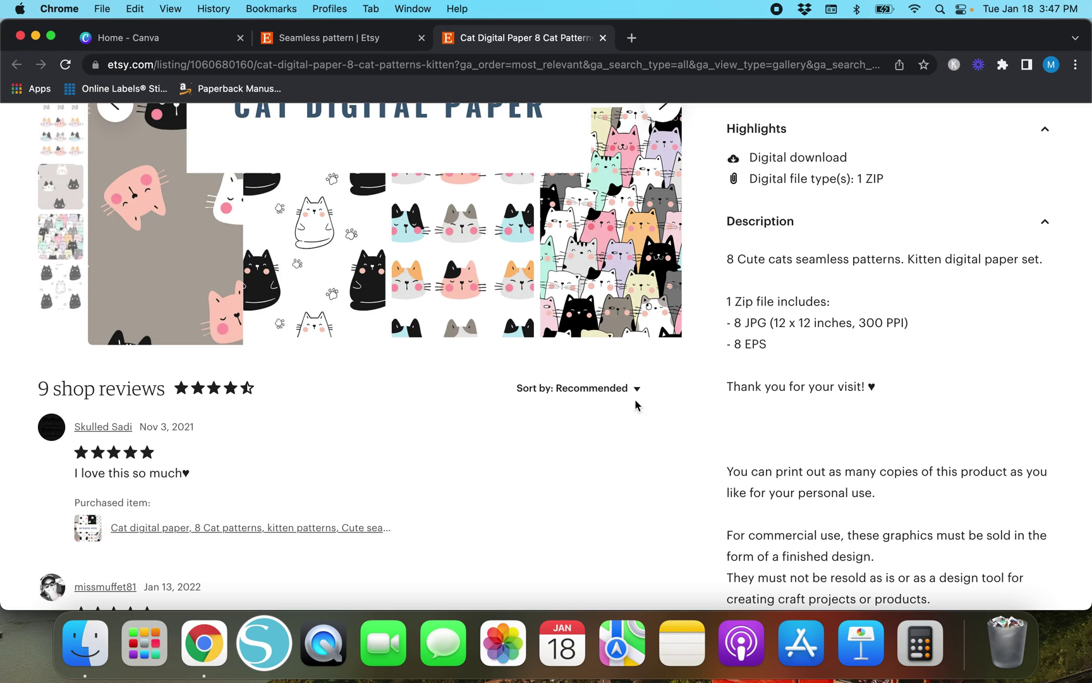
scroll(705, 354, up, 7)
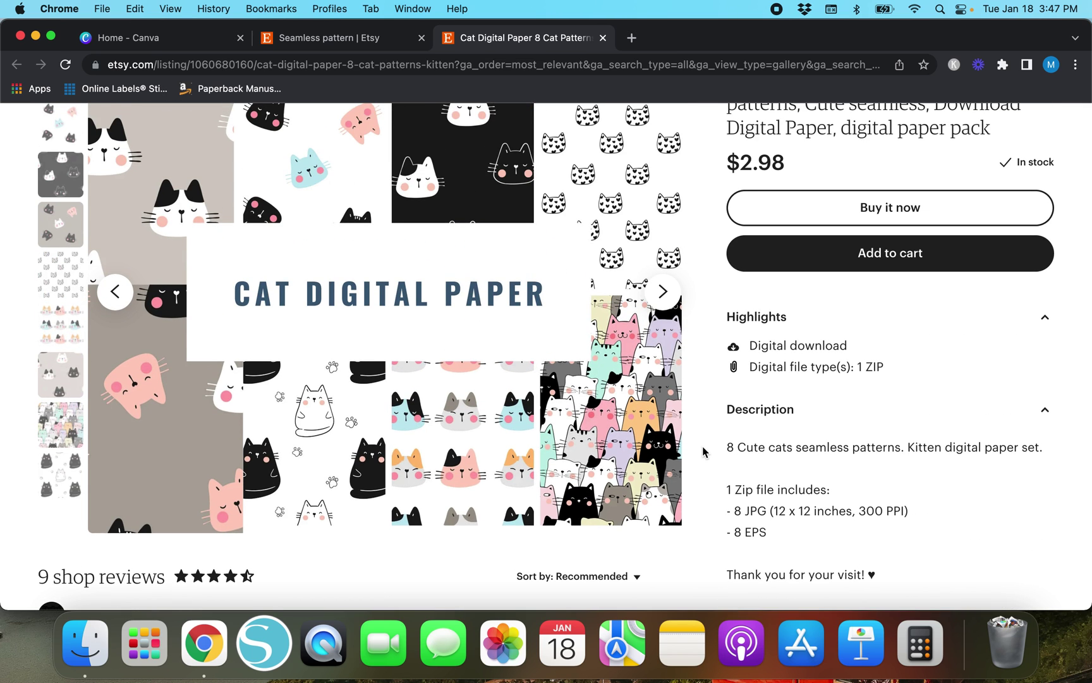
scroll(707, 454, down, 2)
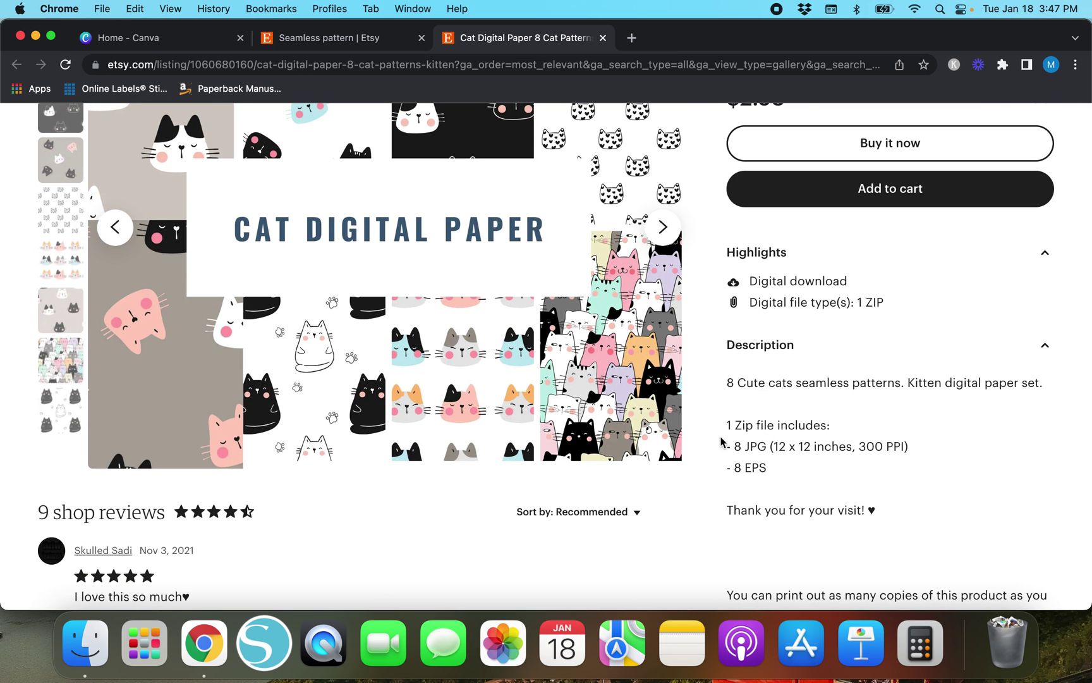
scroll(713, 440, up, 10)
scroll(713, 440, down, 4)
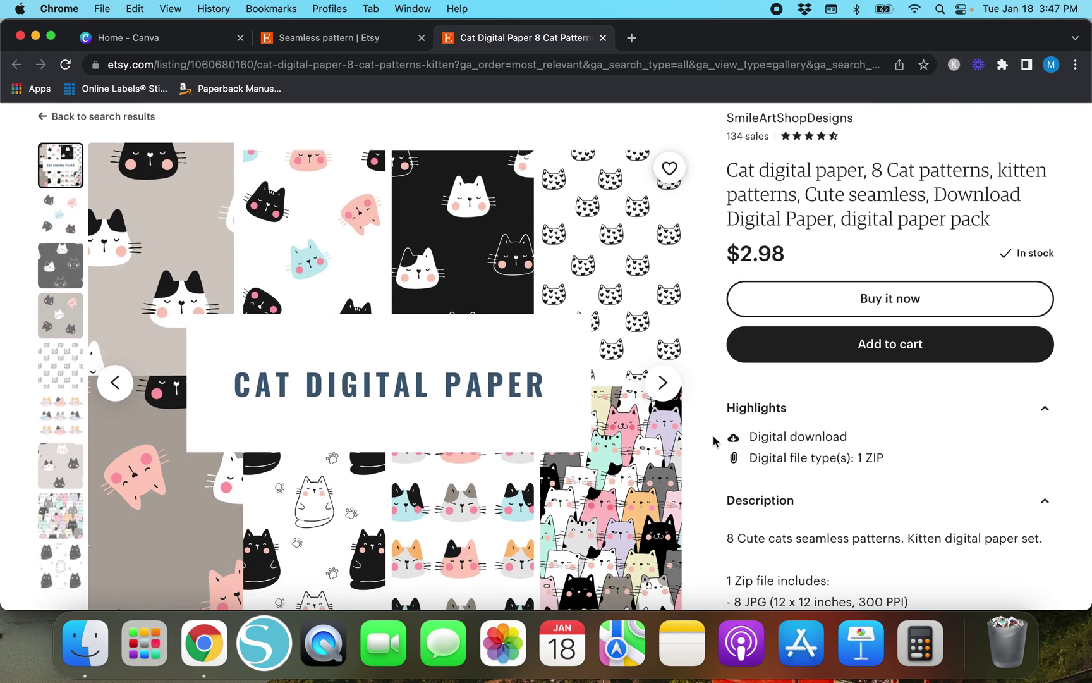
scroll(714, 441, down, 3)
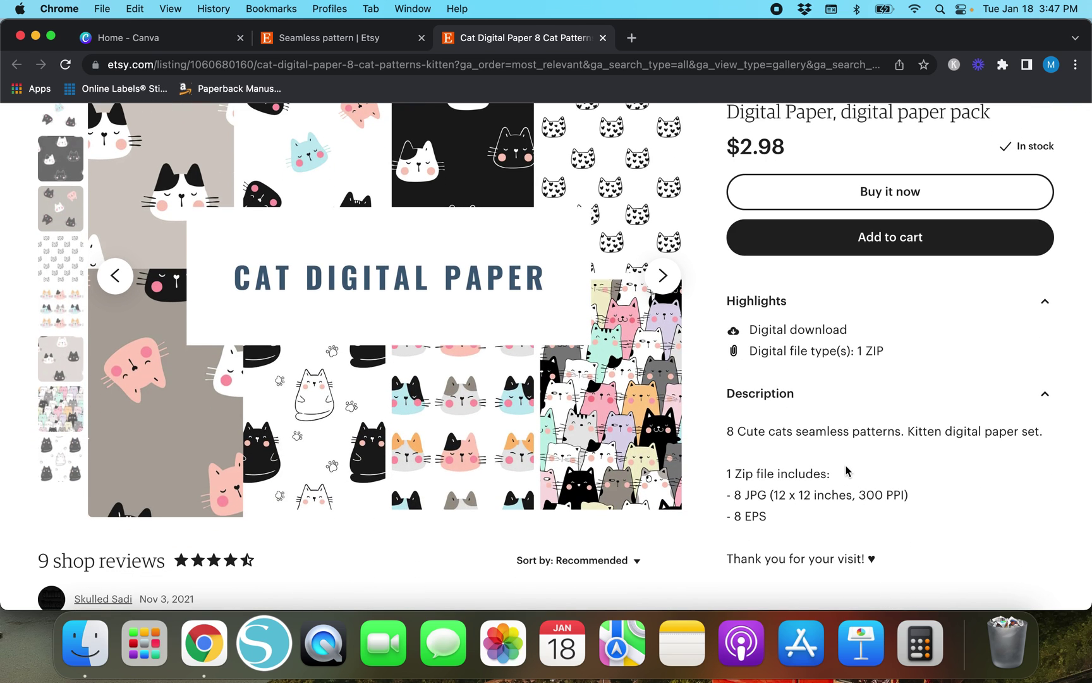
scroll(847, 471, up, 8)
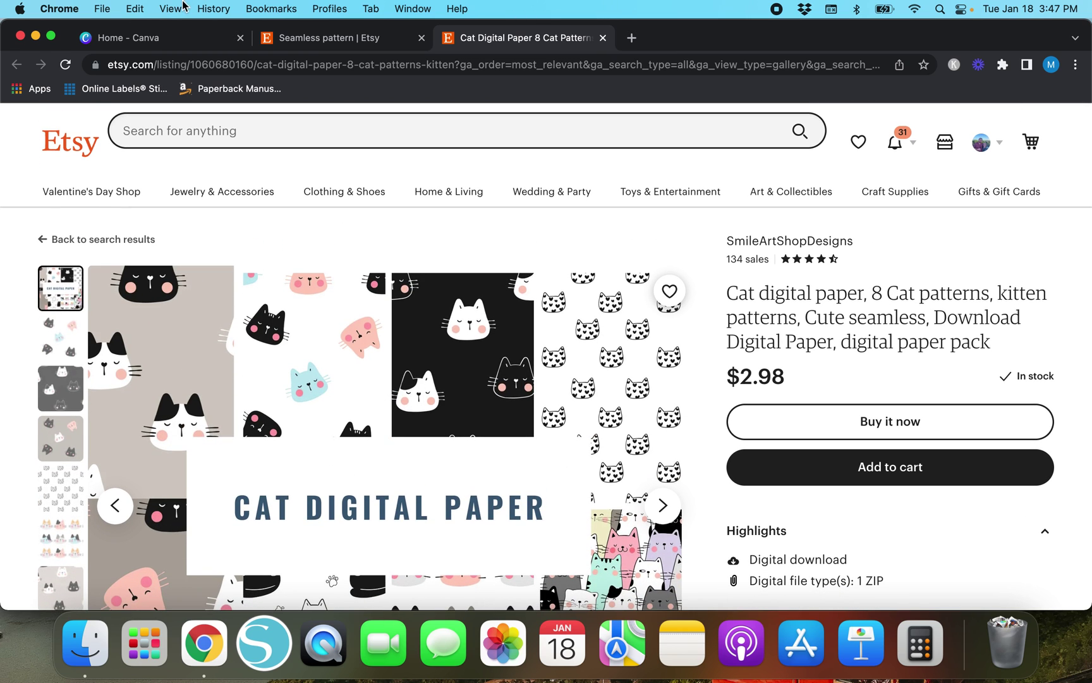
- Switch to Canva and set a custom design size of 12 in wide by 12 in high
click(153, 44)
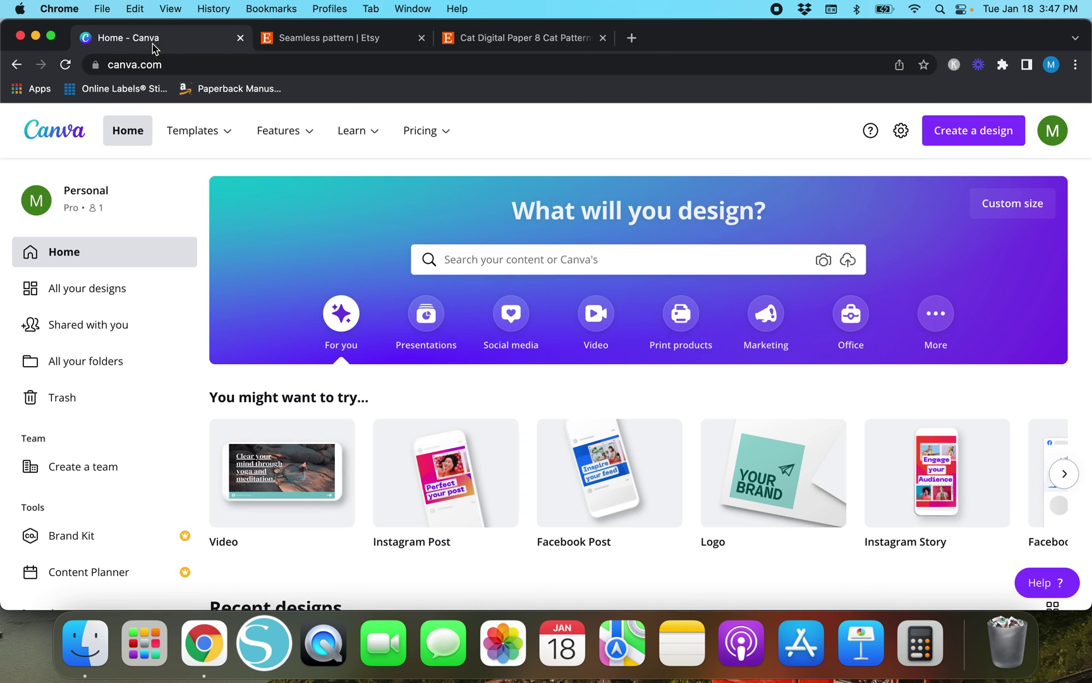
click(961, 137)
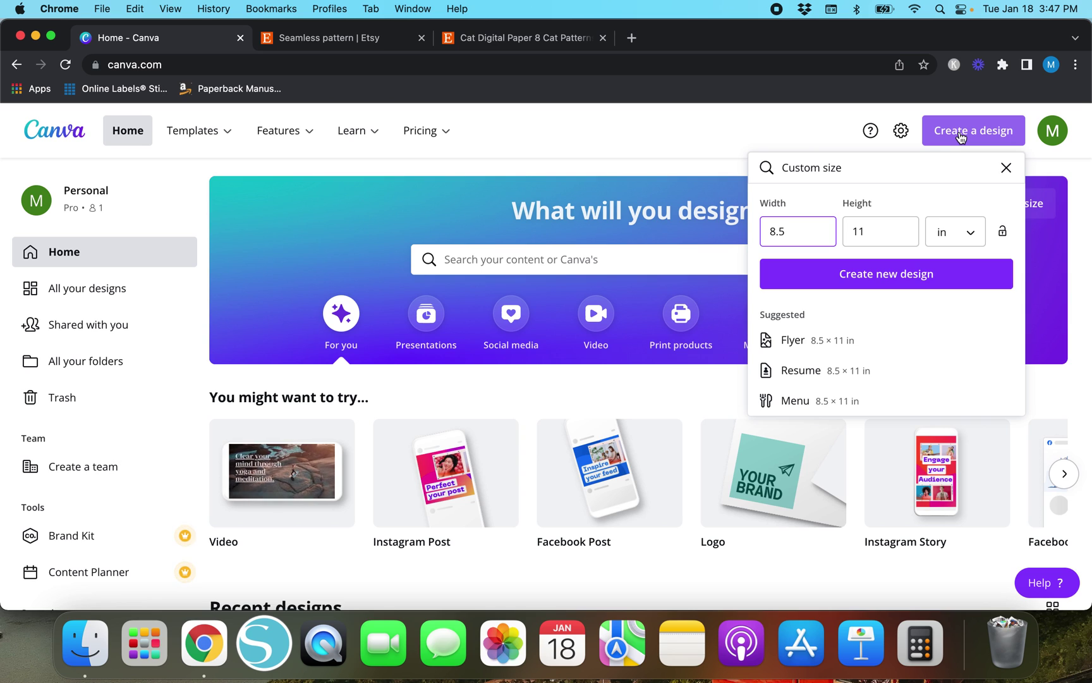
click(1006, 168)
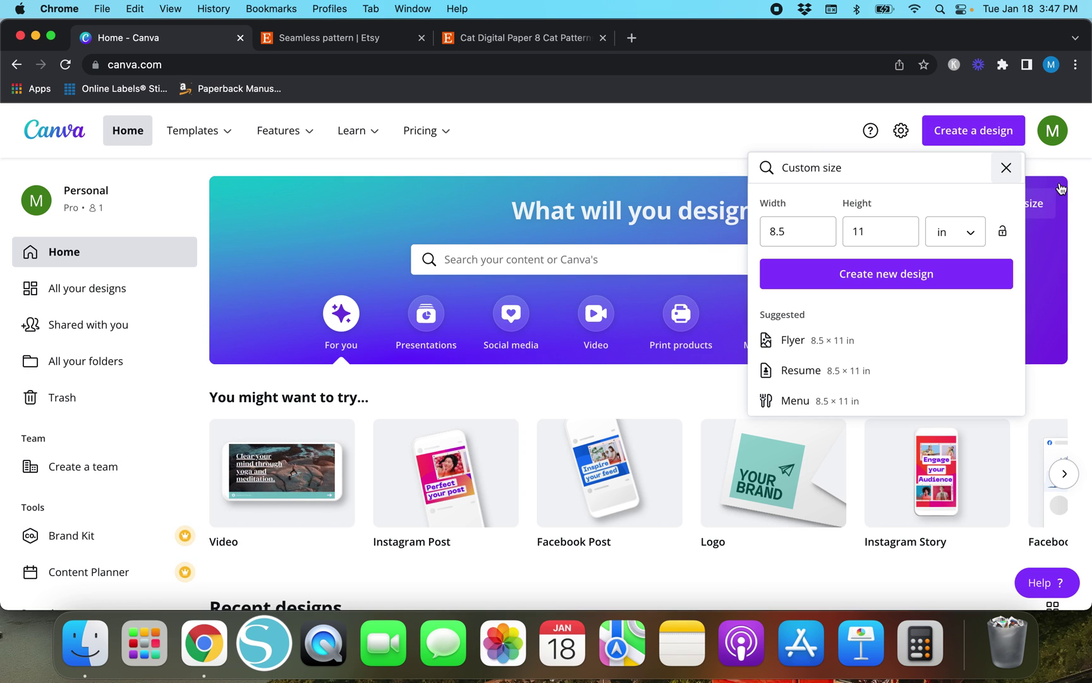
click(1077, 213)
click(1018, 203)
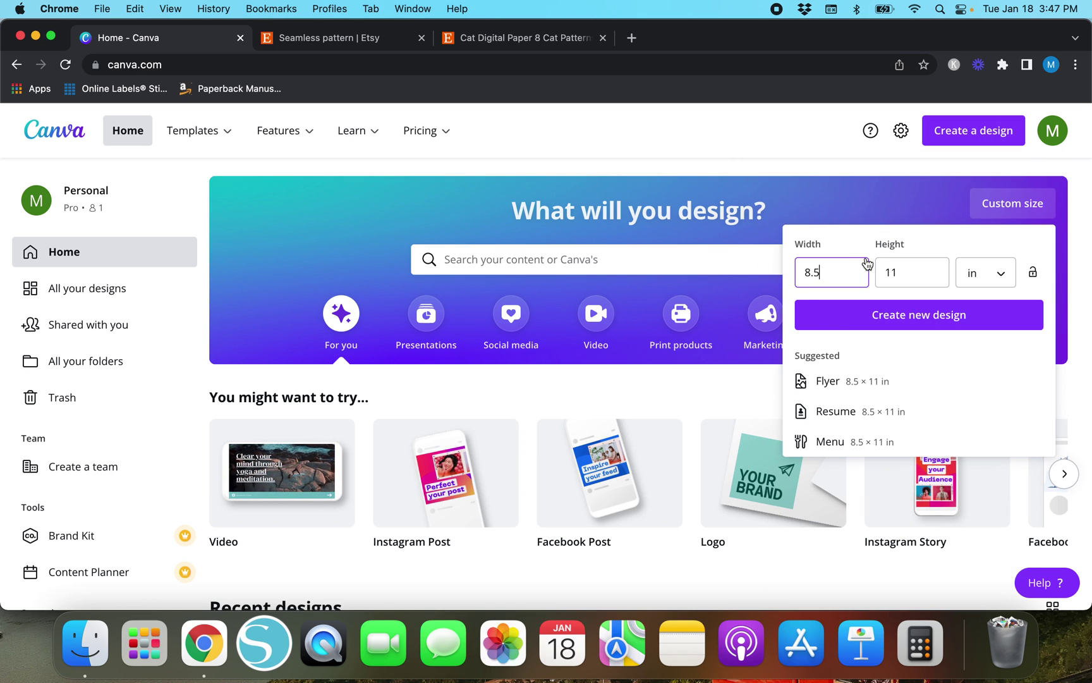
double_click(830, 267)
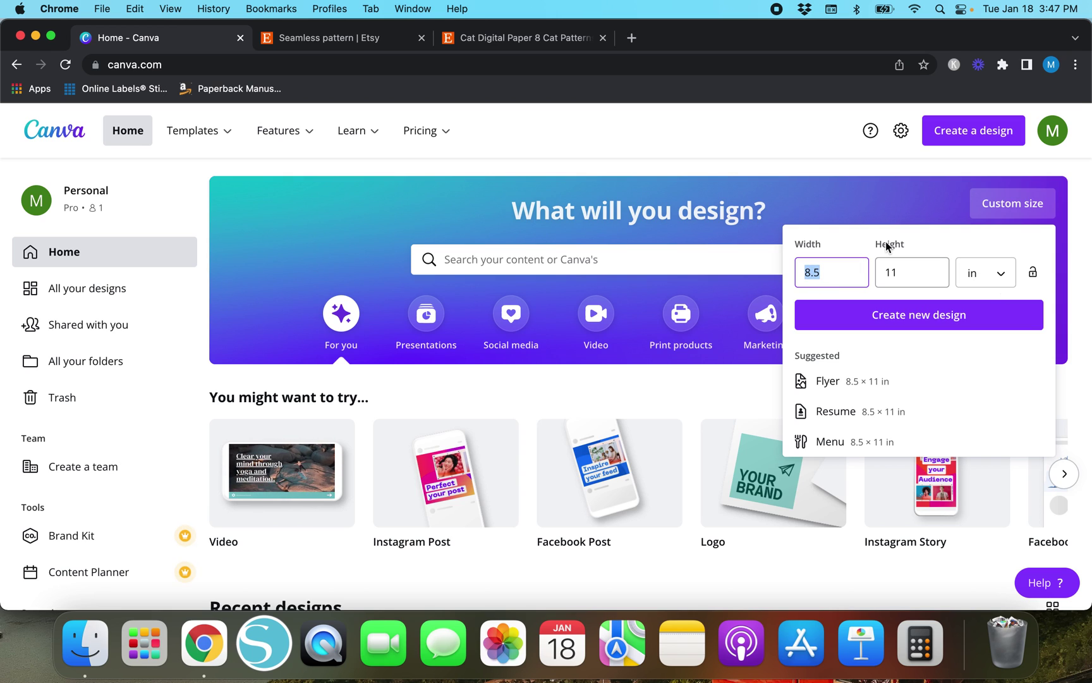
text(12)
key(Tab)
text(12)
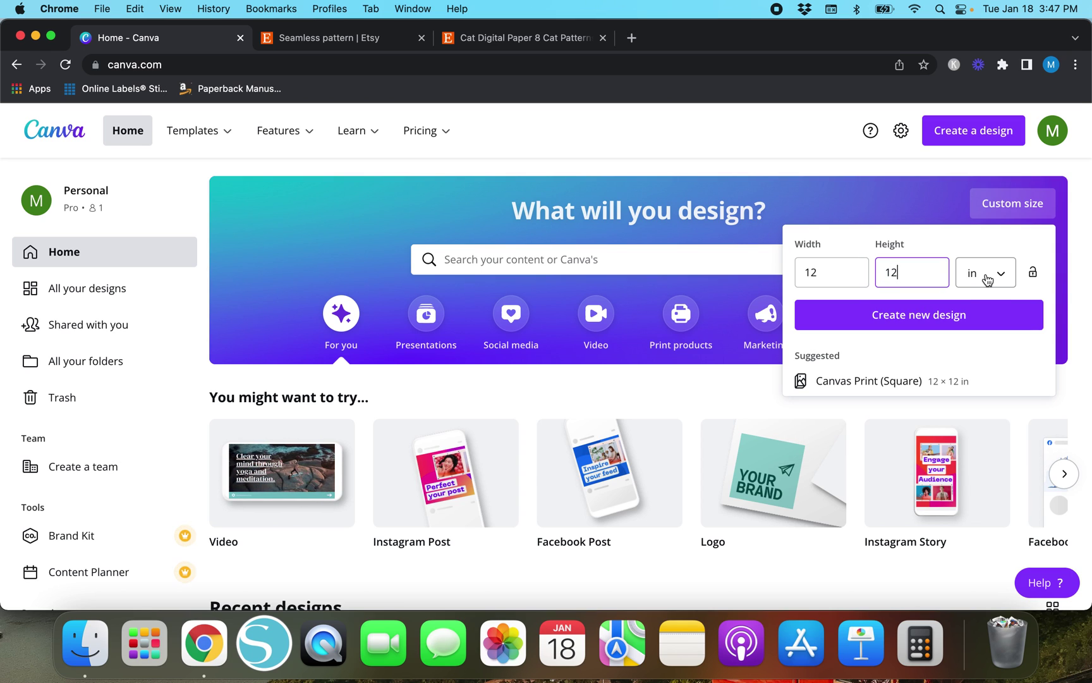
- Keep inches as the unit and create the new 12 × 12 in design
click(988, 279)
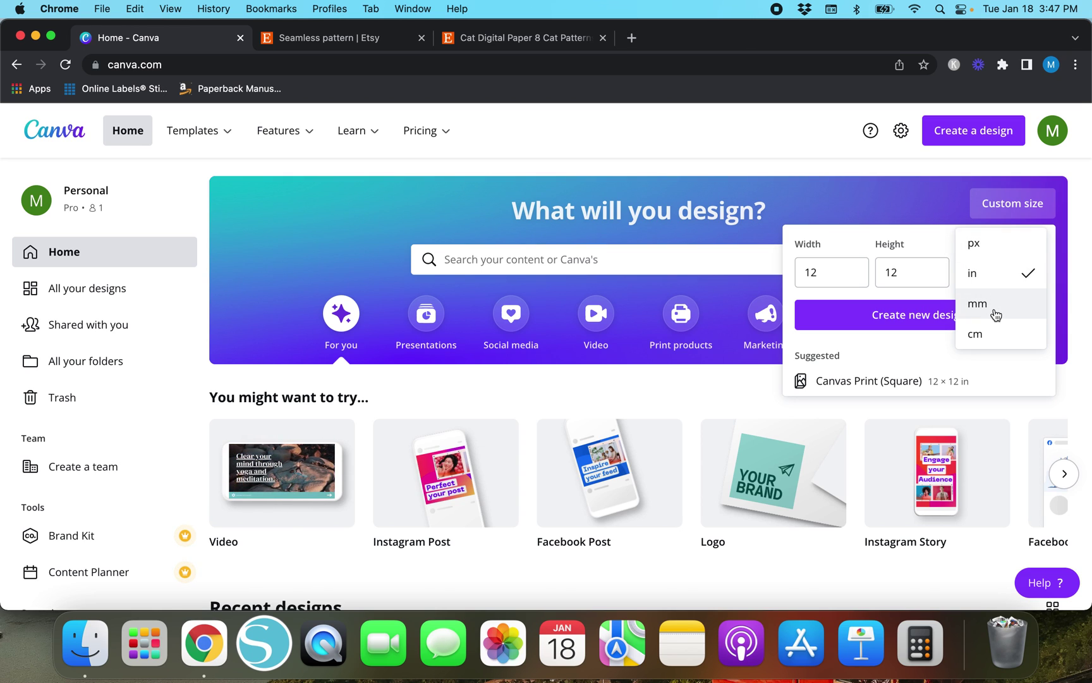
click(1024, 273)
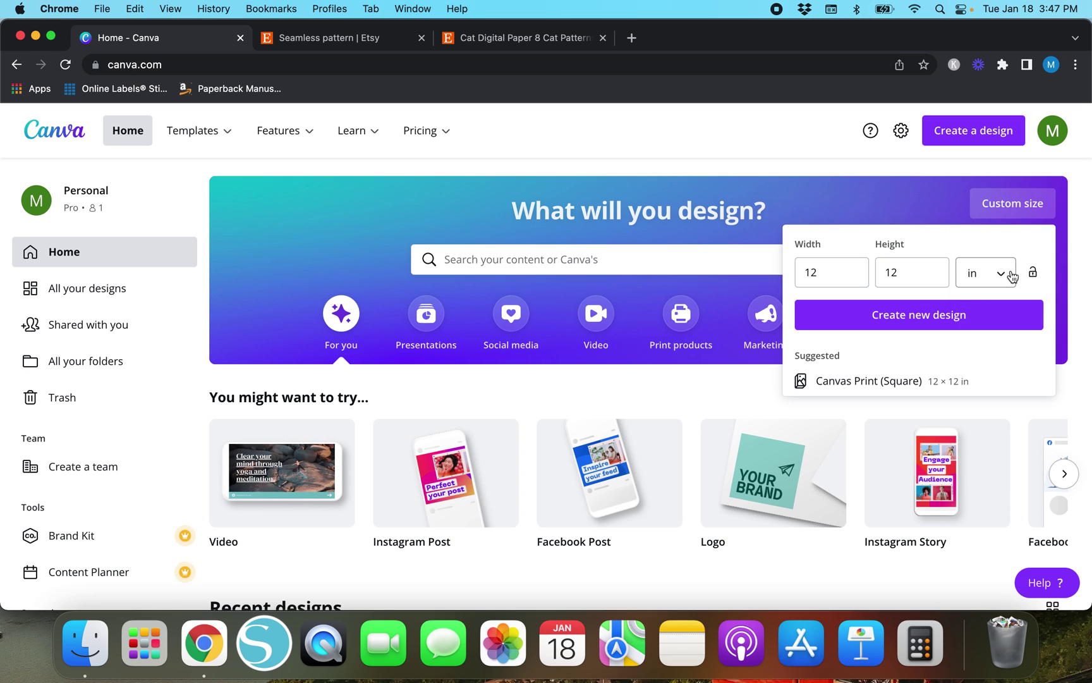
click(994, 283)
click(986, 275)
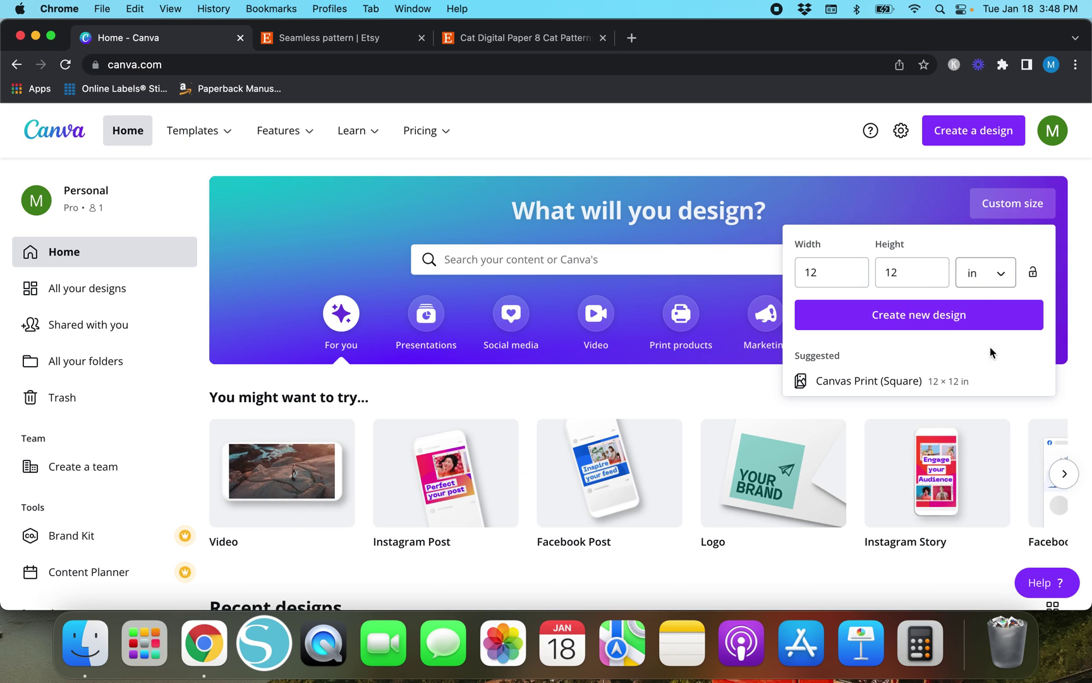
click(851, 330)
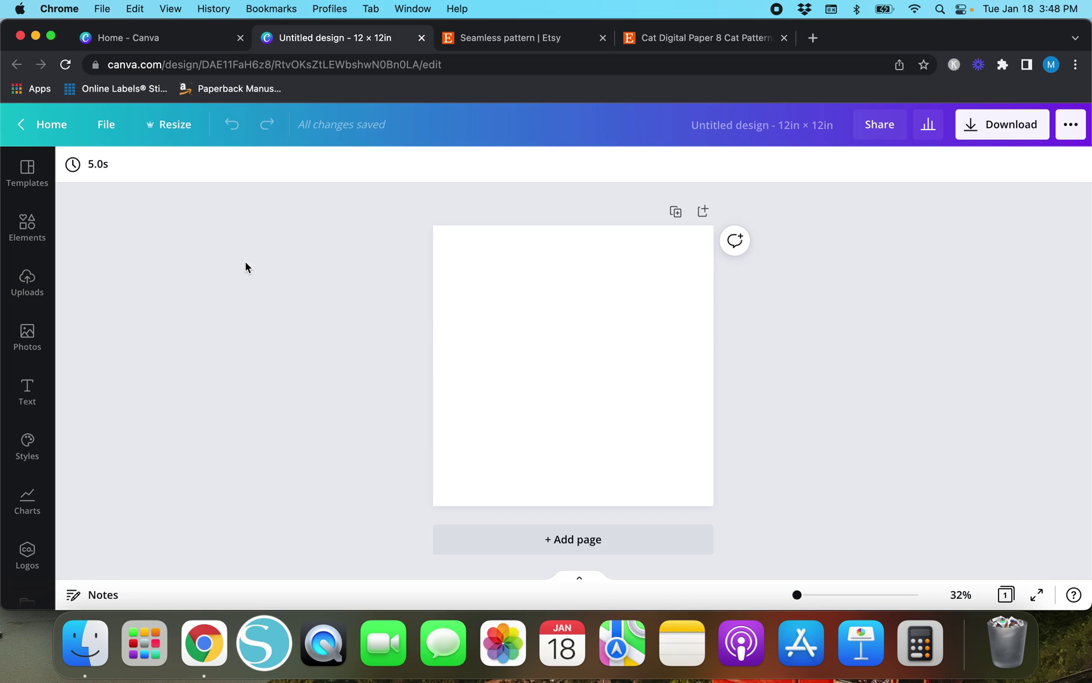
- Look through the Elements library's recently used items, shapes, graphics, photos and videos, and close it
click(42, 236)
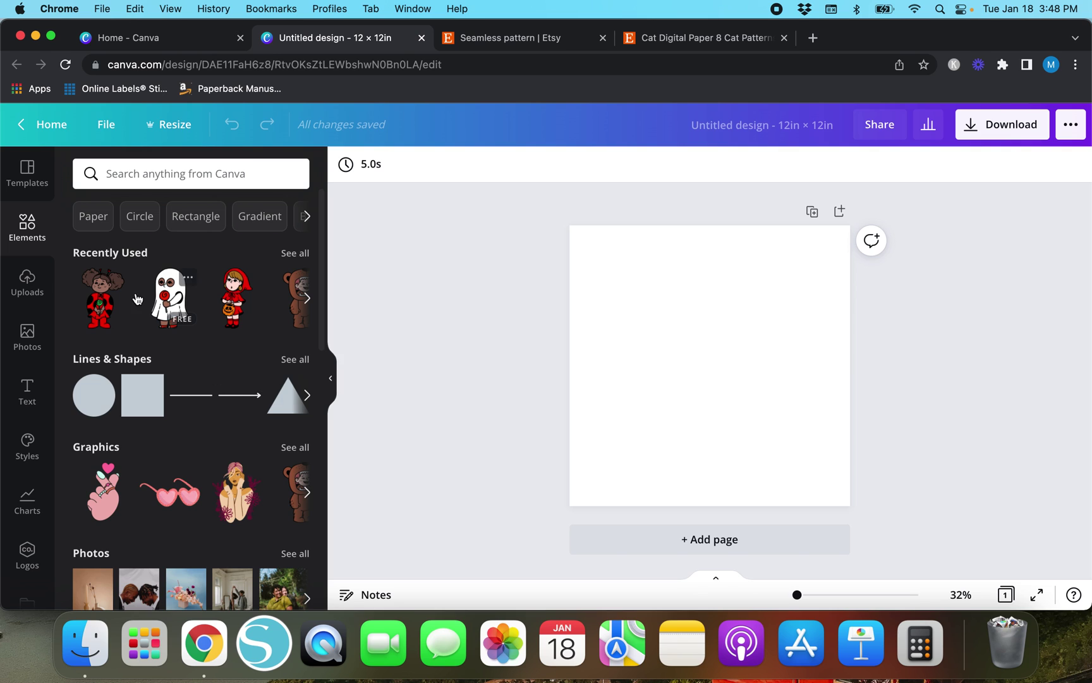
scroll(249, 366, down, 3)
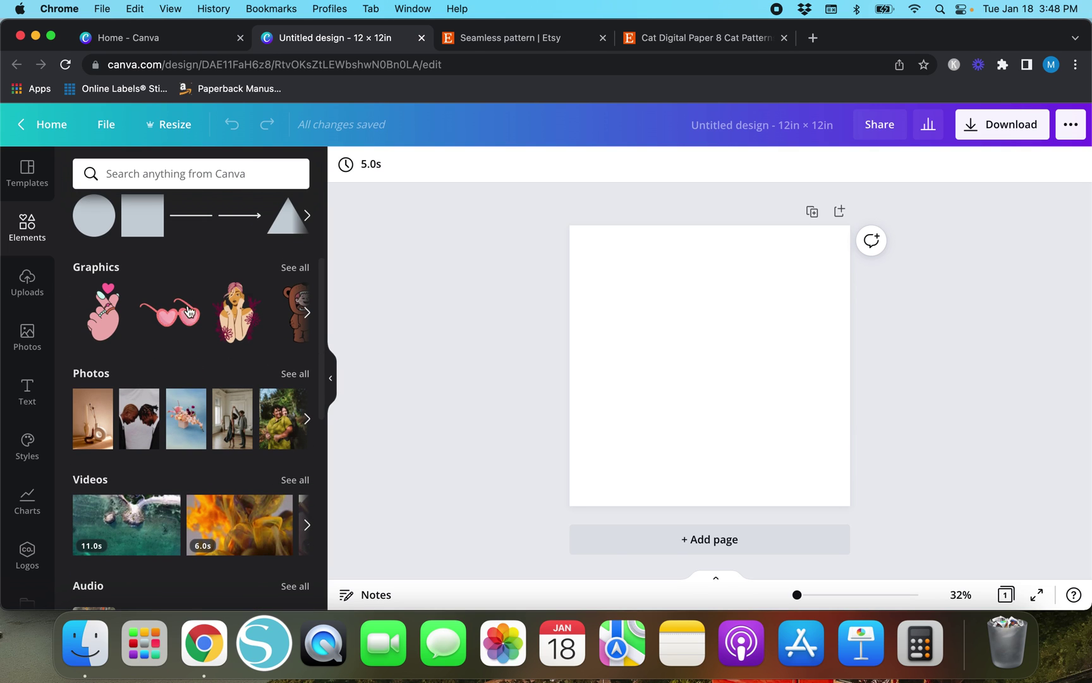
scroll(163, 459, down, 2)
scroll(164, 460, up, 3)
scroll(164, 460, up, 2)
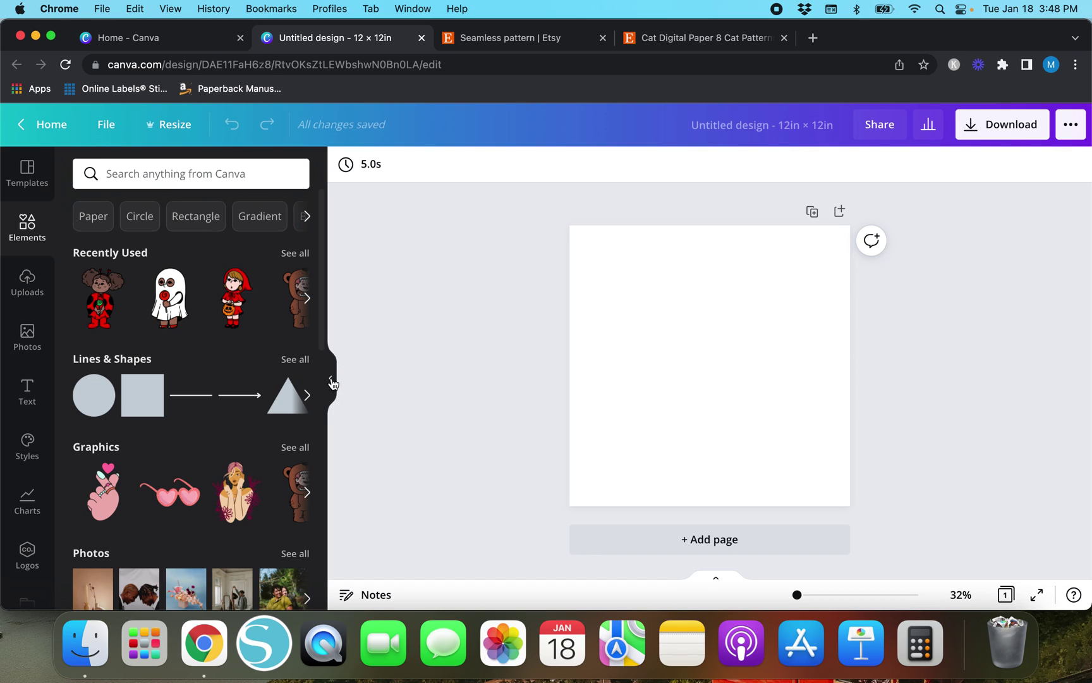
click(332, 383)
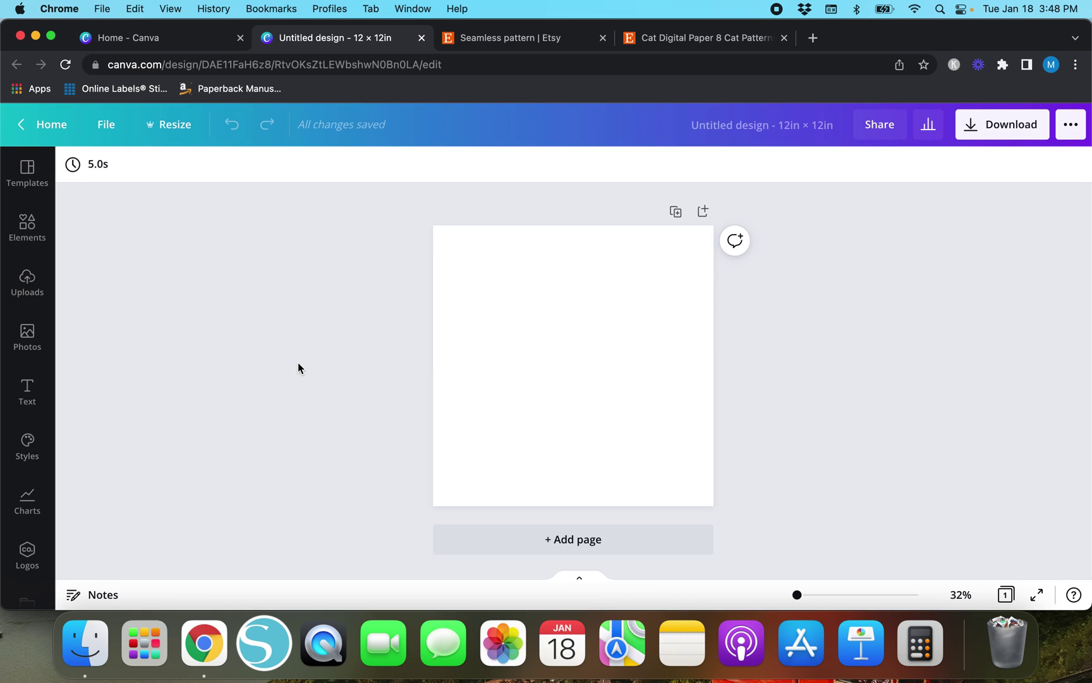
key(t)
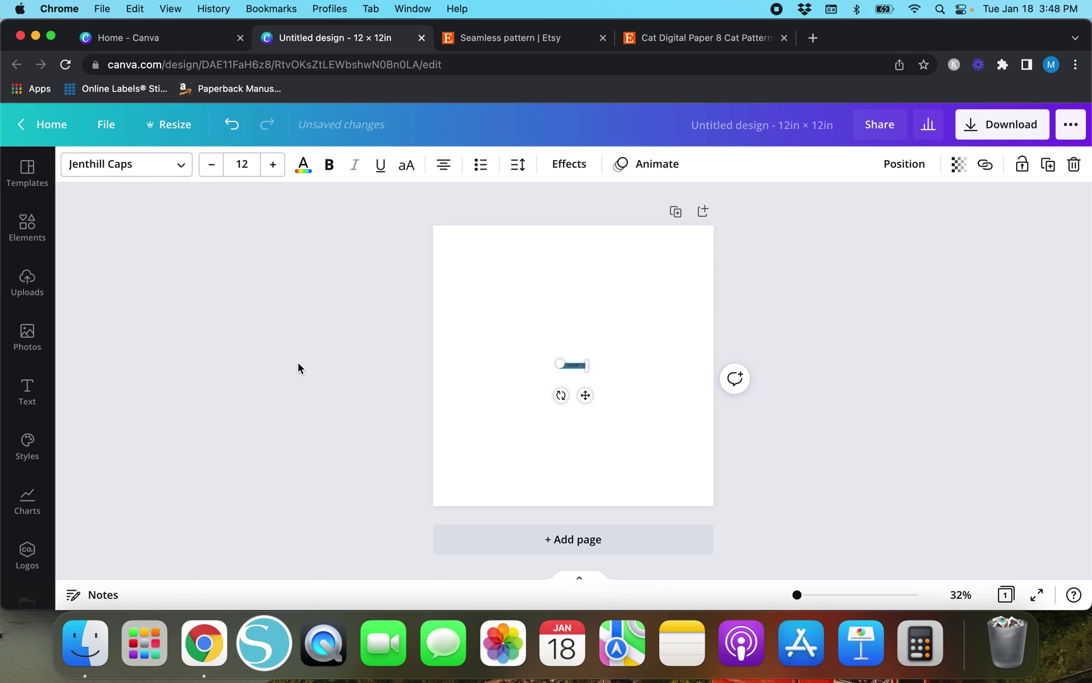
click(298, 364)
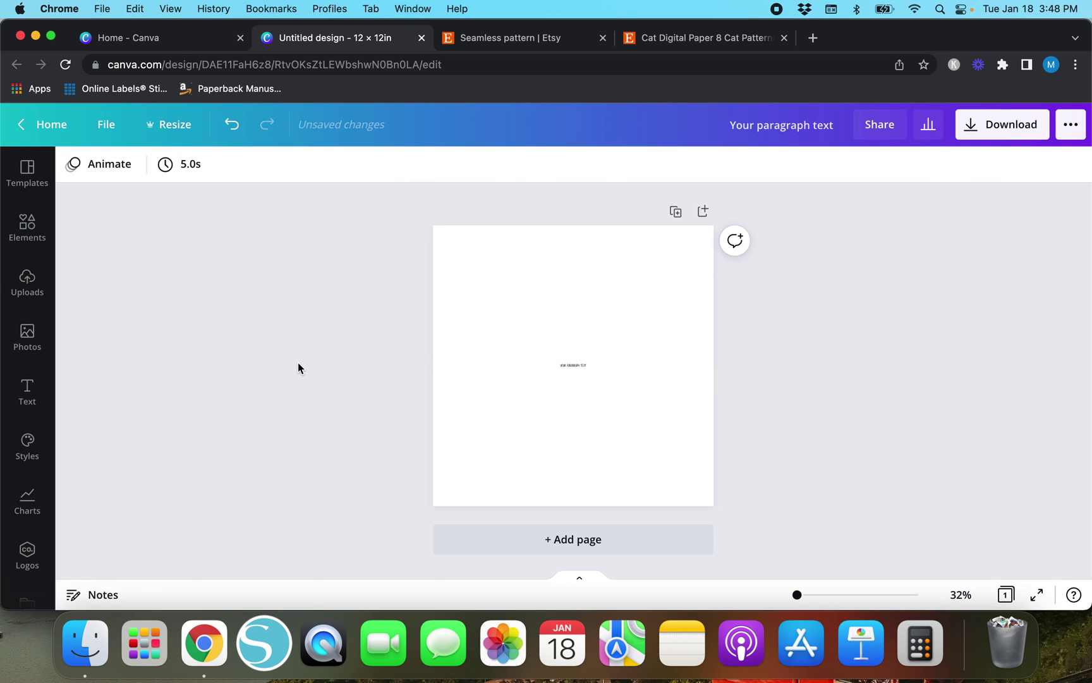
click(579, 366)
key(BackSpace)
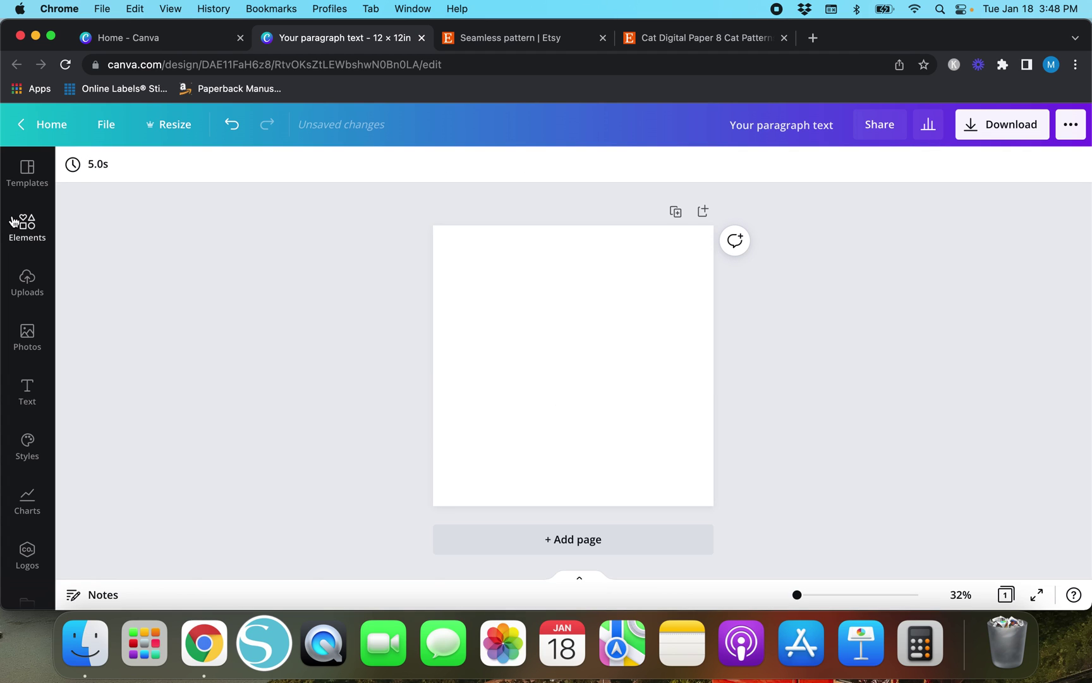
click(33, 232)
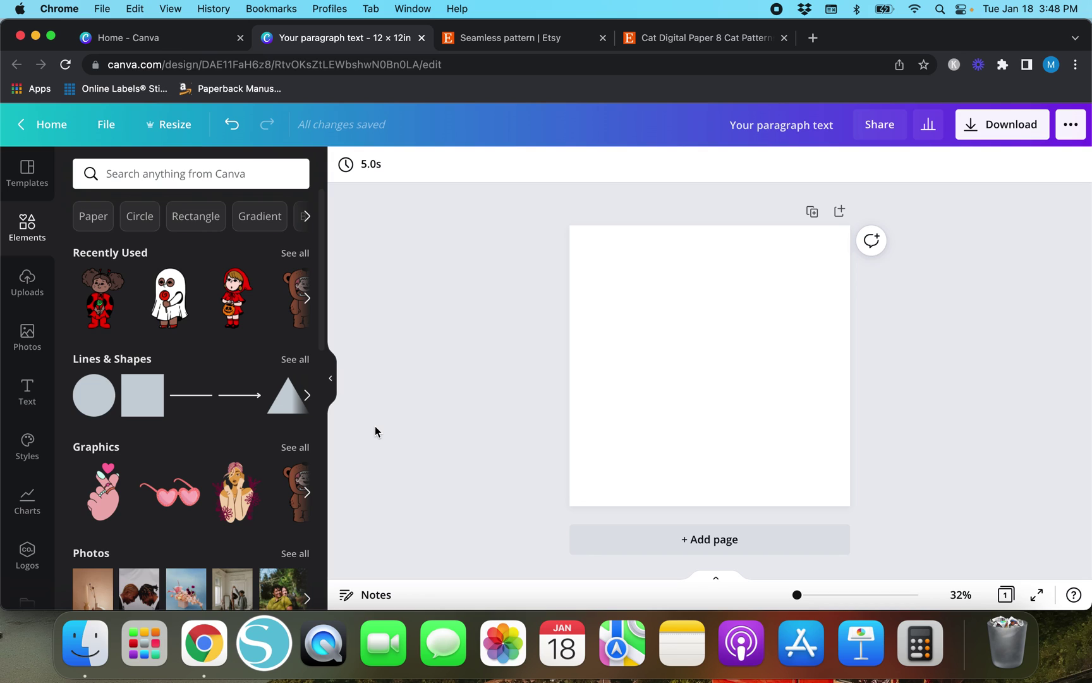
click(330, 378)
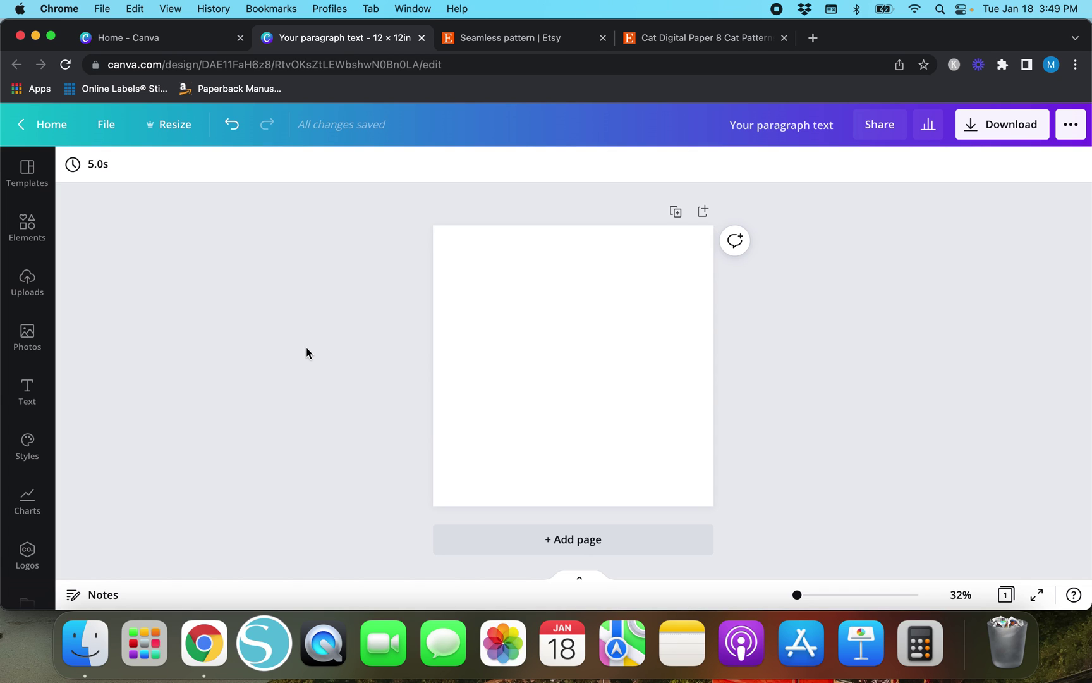
- Use the on-canvas quick search to find "cats" among the graphics and look through the illustrations
key(slash)
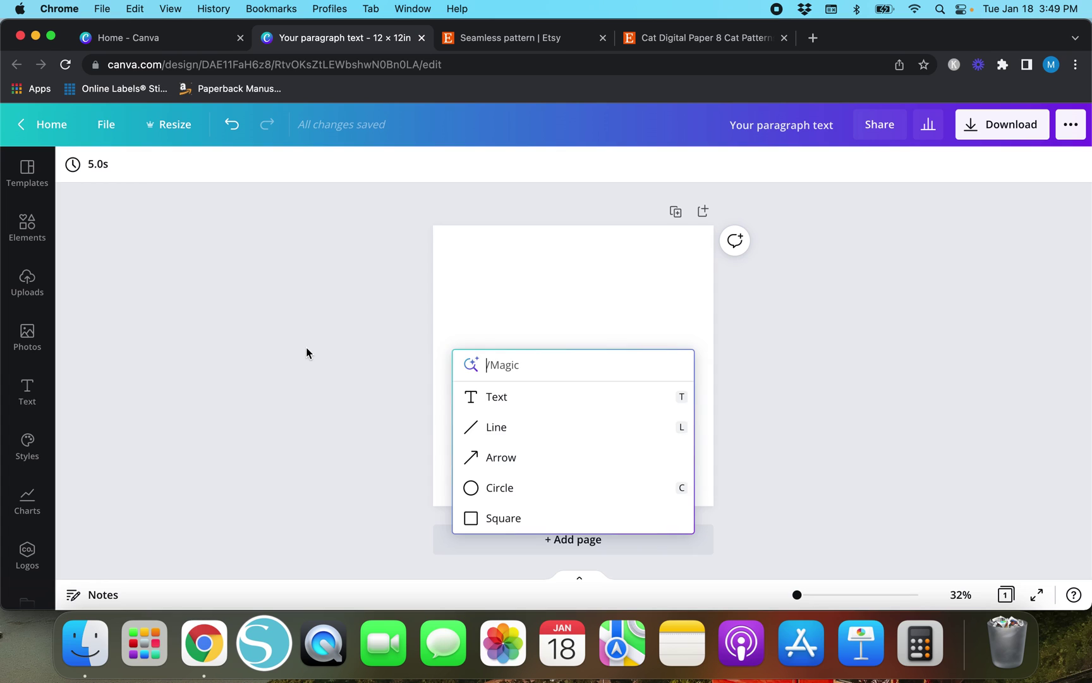
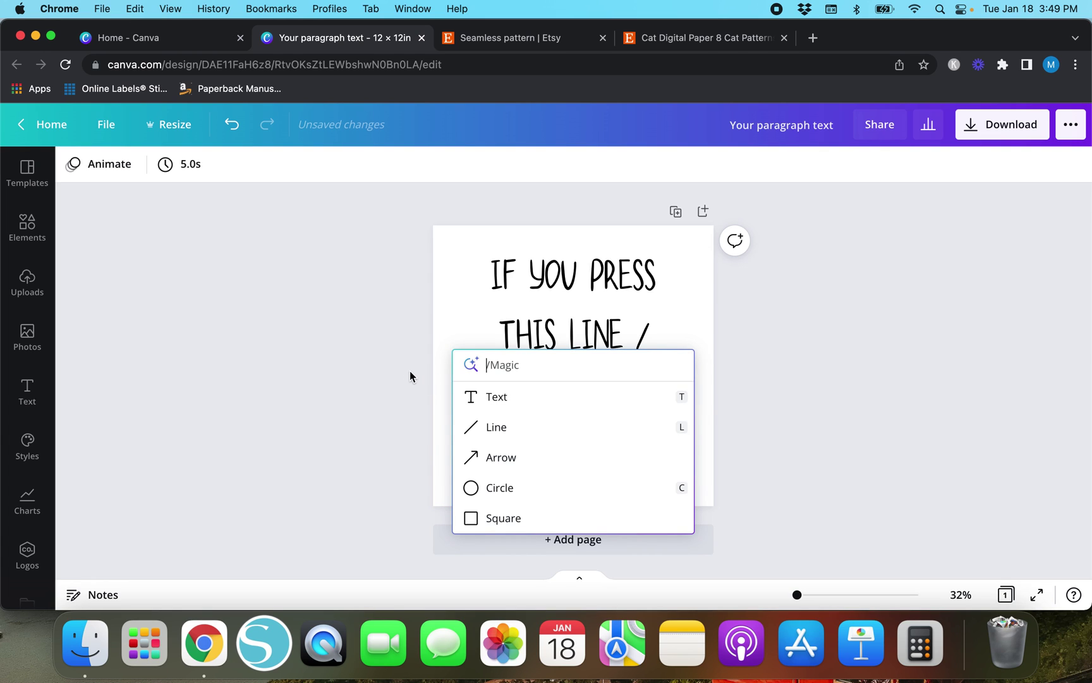
text(cats)
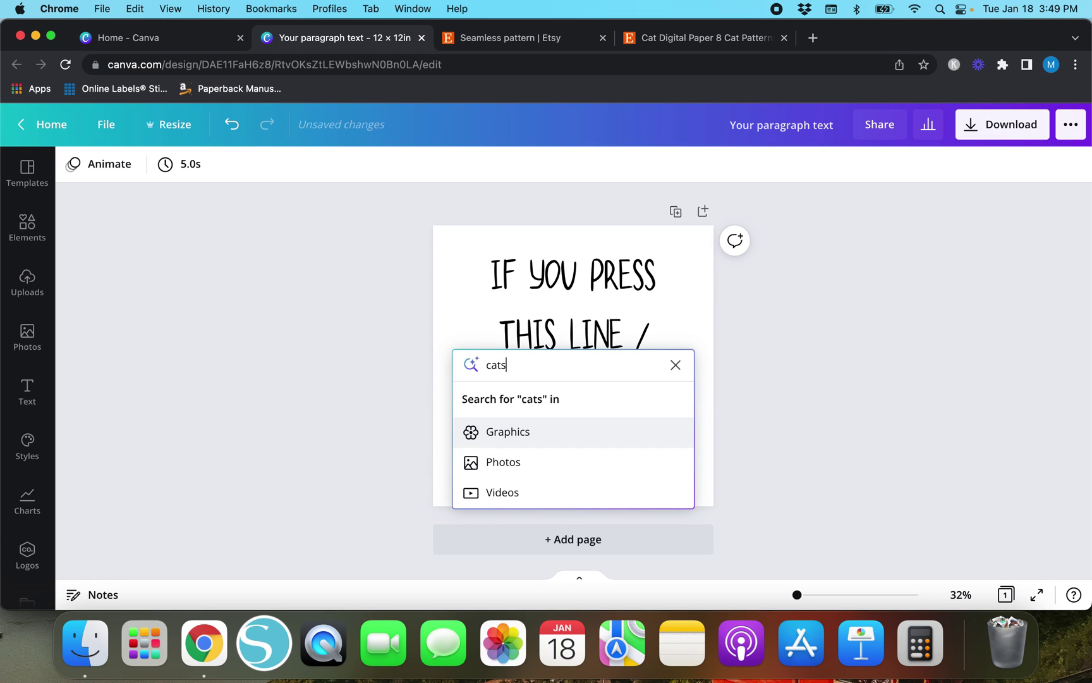
click(504, 431)
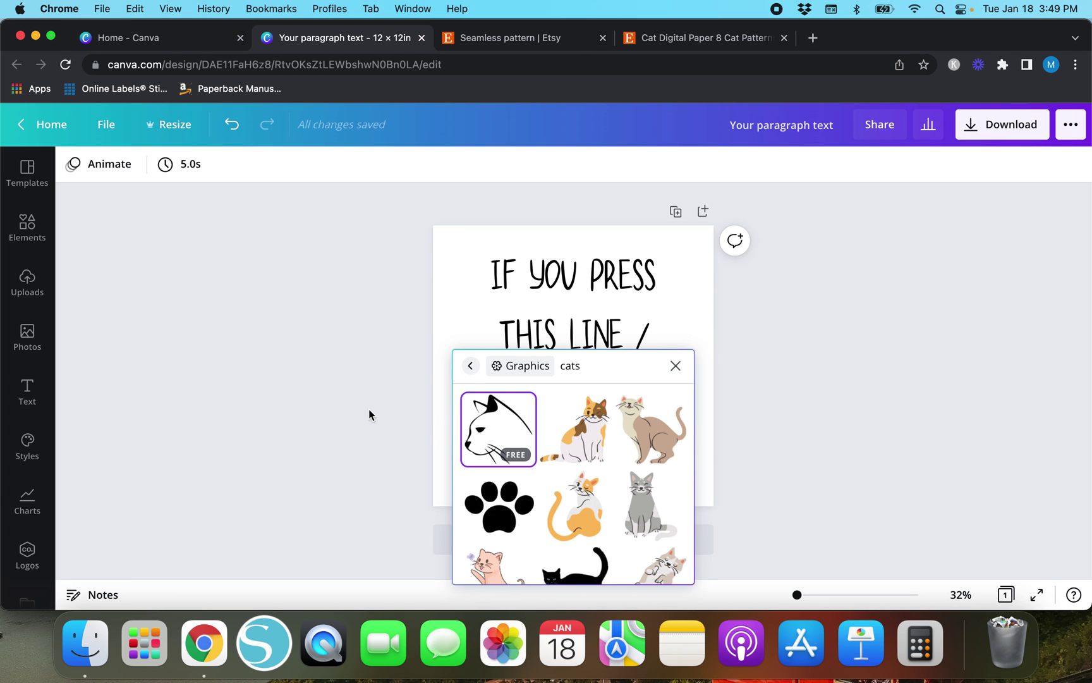
scroll(601, 468, down, 1)
scroll(599, 465, down, 5)
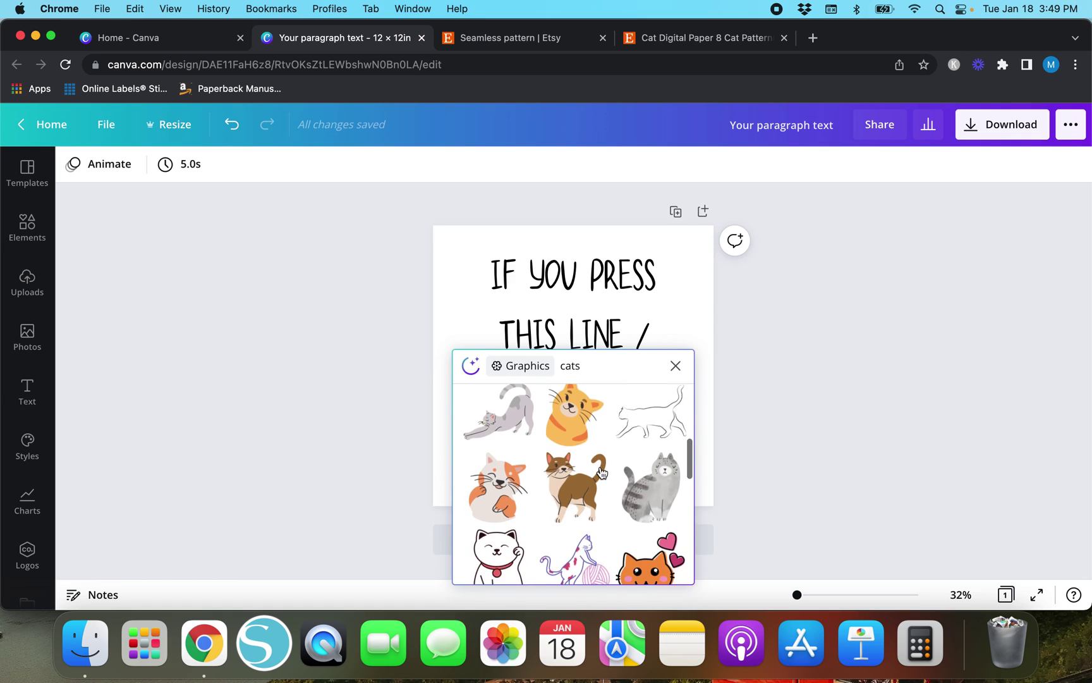
- Replace the graphics search with "boho" and browse the matching illustrations
click(675, 367)
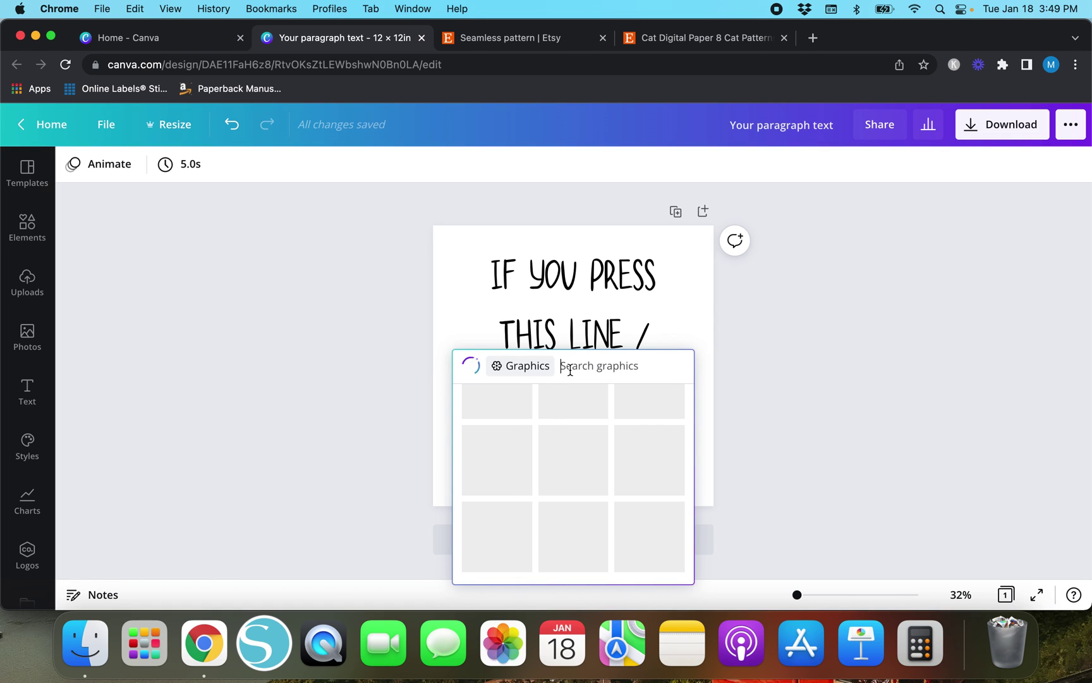
text(boho)
key(Return)
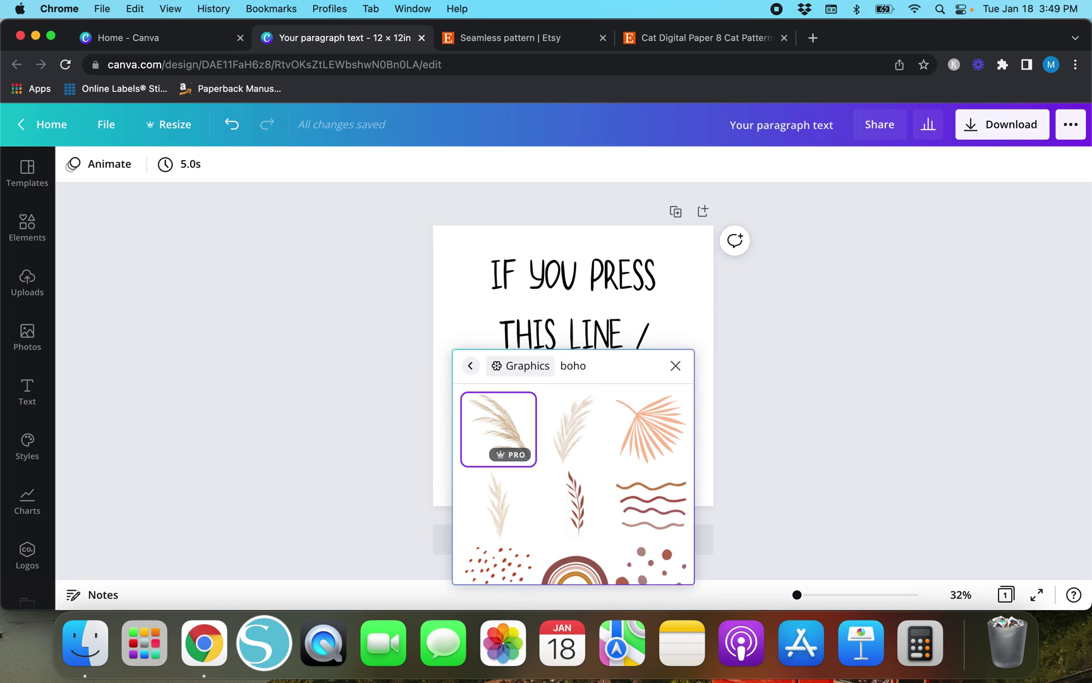
scroll(591, 483, down, 2)
scroll(594, 484, down, 4)
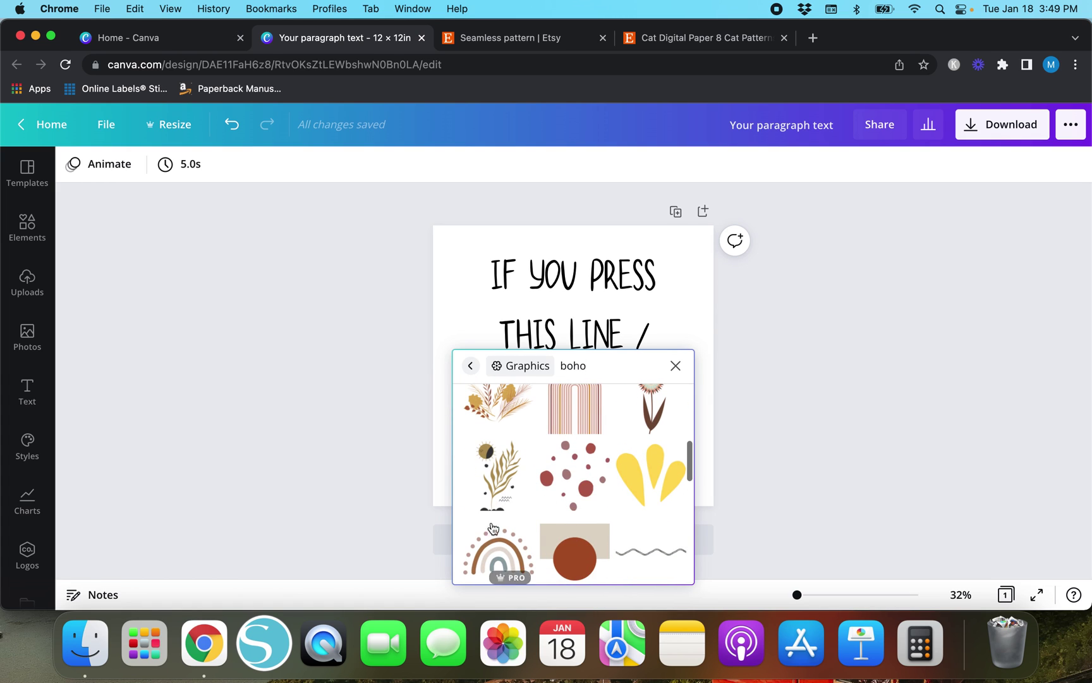
scroll(500, 504, down, 4)
scroll(500, 505, down, 4)
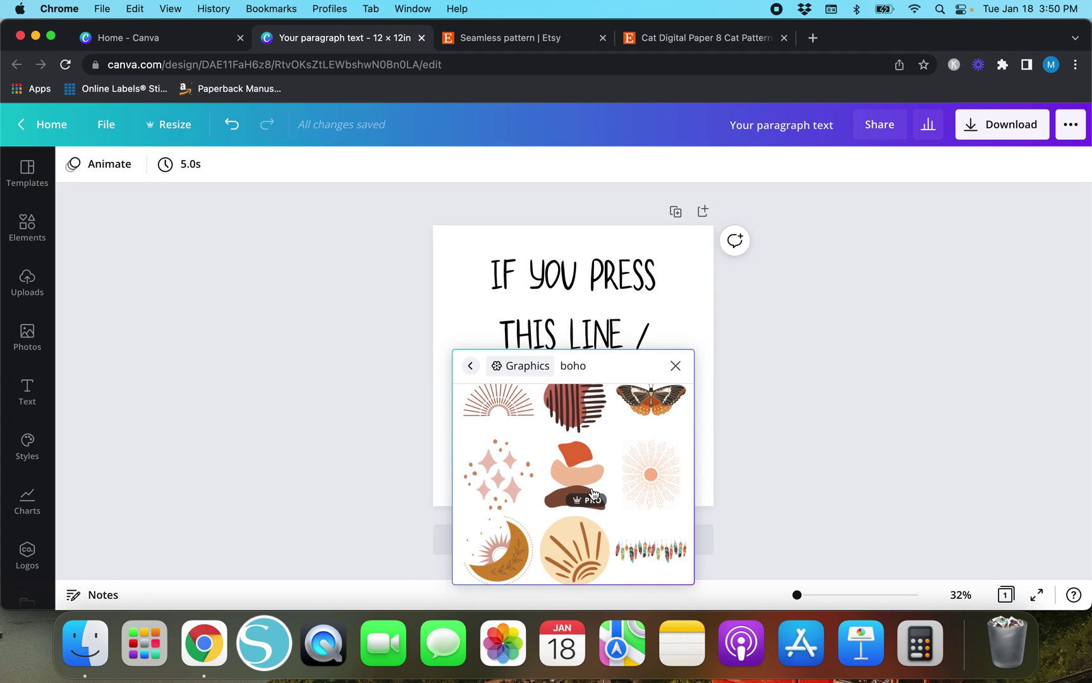
scroll(645, 562, down, 5)
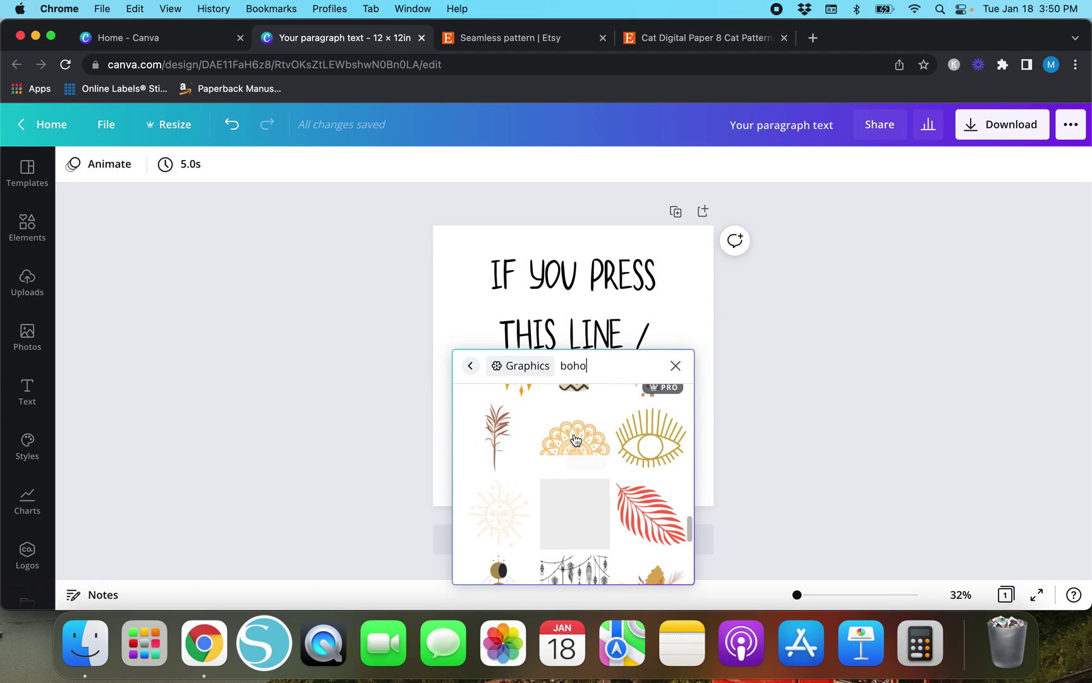
- Dismiss the graphics search and delete the "IF YOU PRESS THIS LINE /" text from the page
click(676, 365)
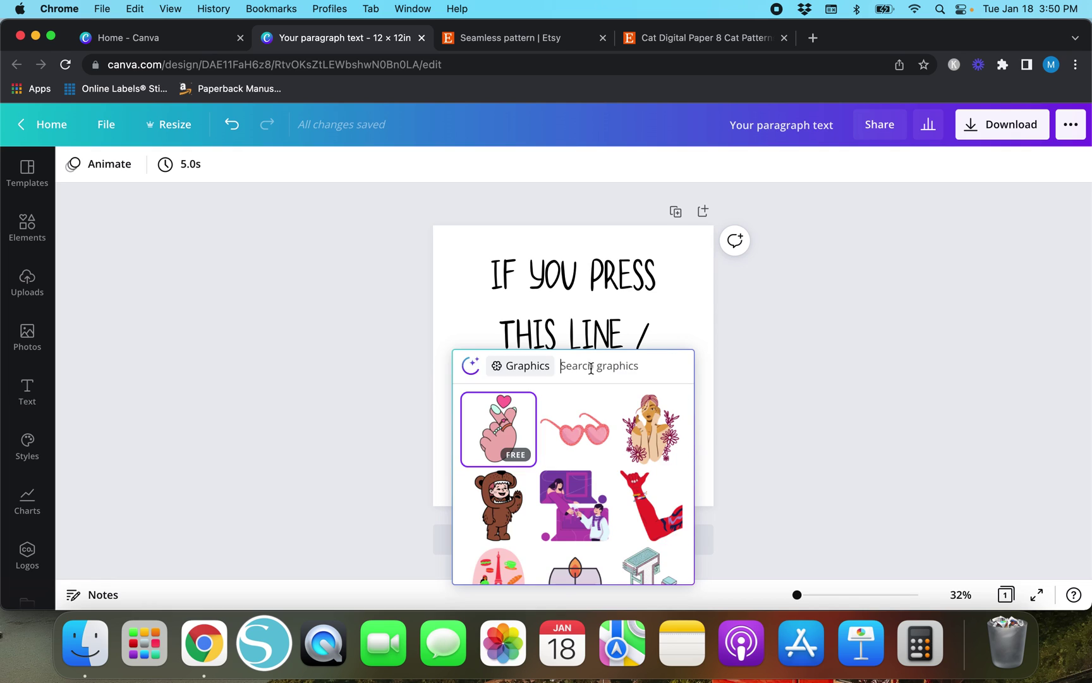
click(375, 361)
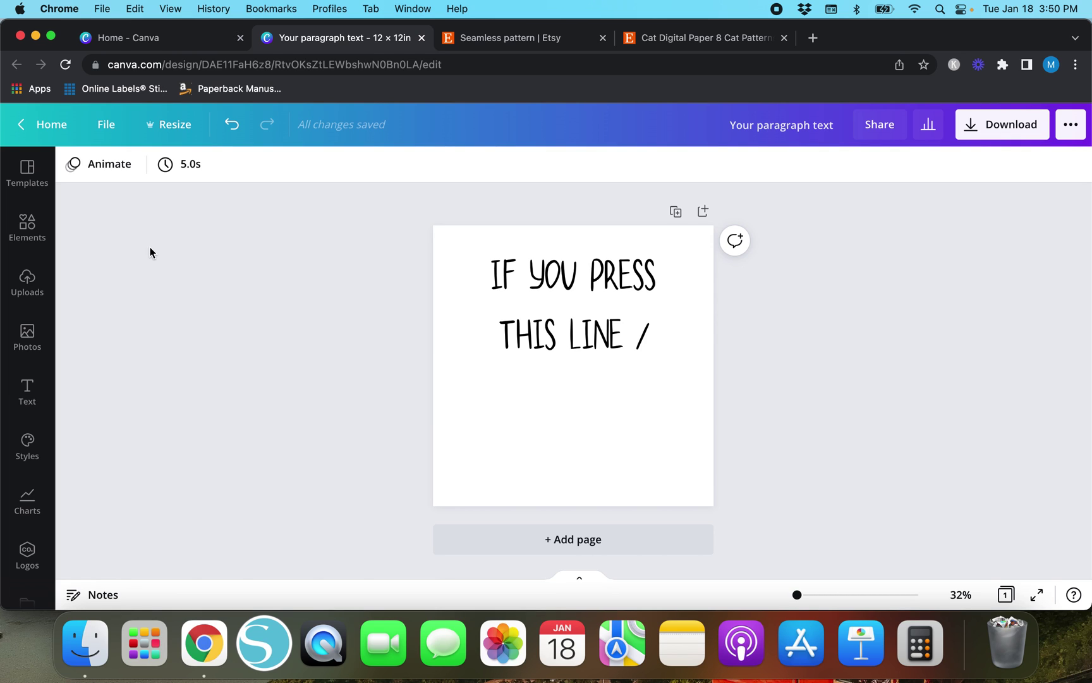
drag(398, 260, 683, 357)
key(BackSpace)
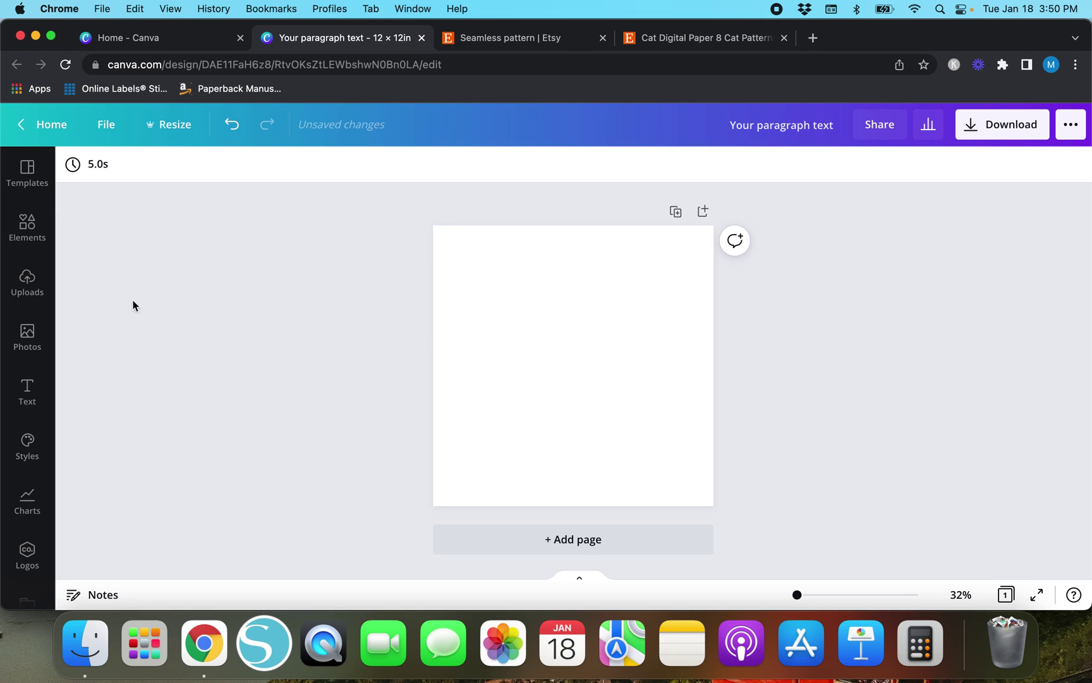
- Find the kitten photo with the dark leather background among the uploaded images and add it to the page
click(17, 291)
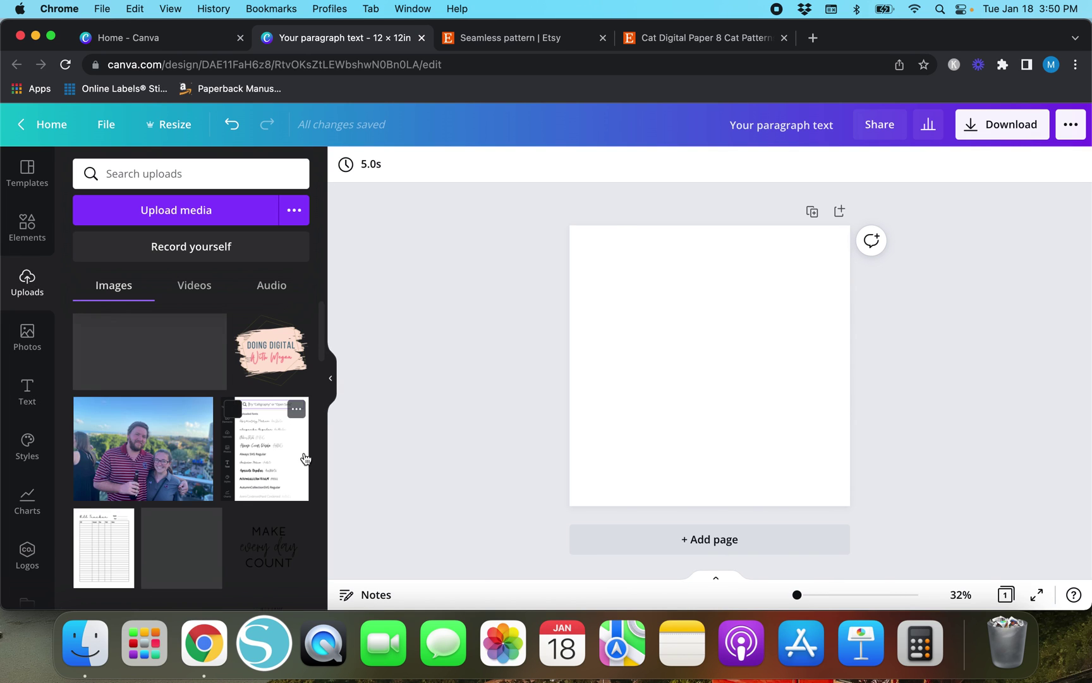
scroll(321, 463, down, 10)
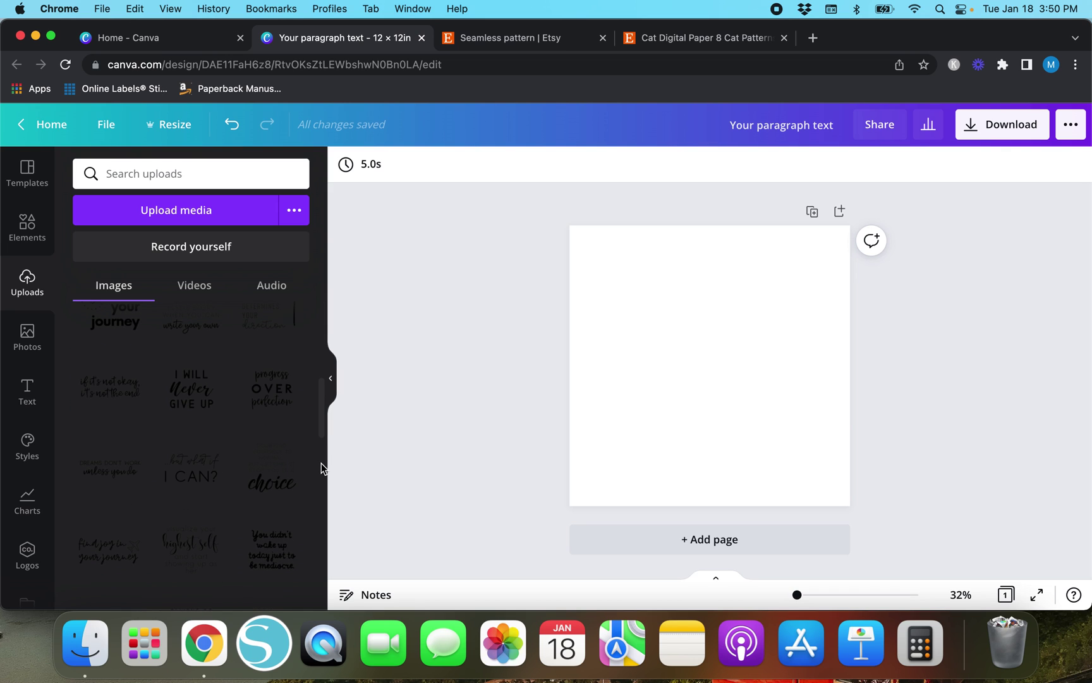
scroll(320, 449, down, 15)
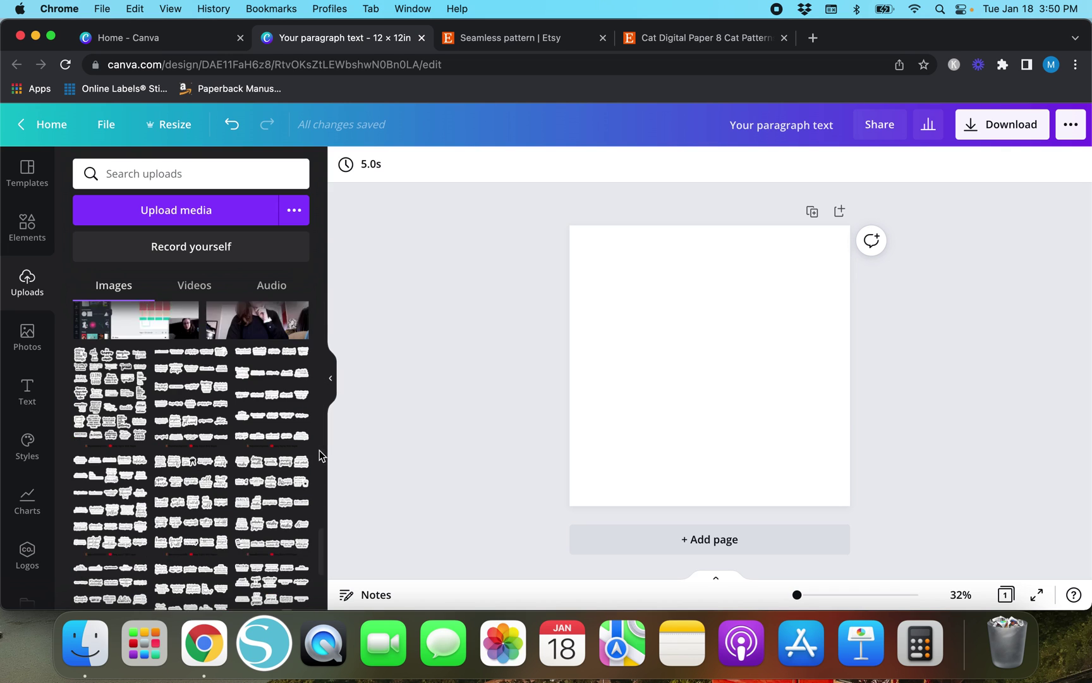
scroll(321, 456, down, 15)
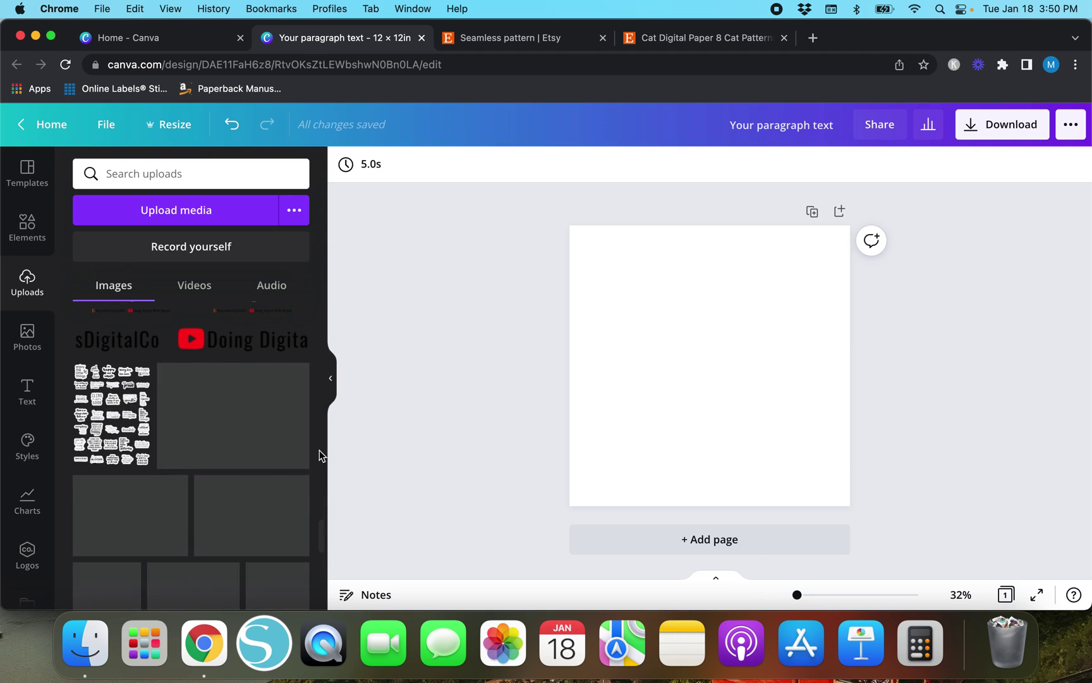
scroll(319, 449, down, 5)
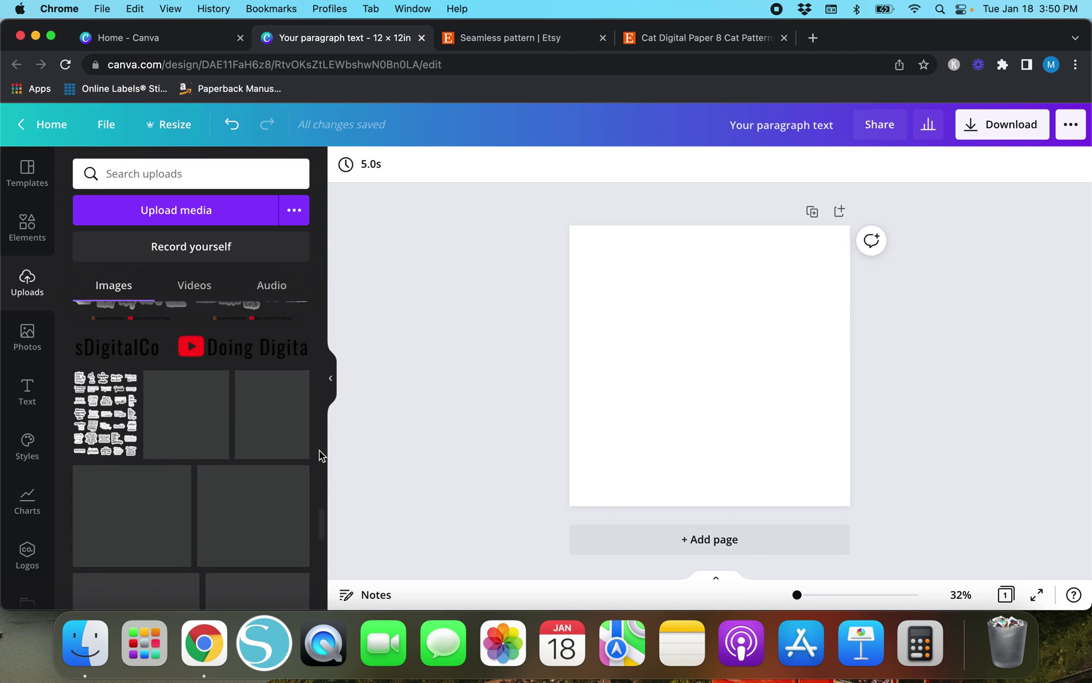
scroll(320, 449, down, 5)
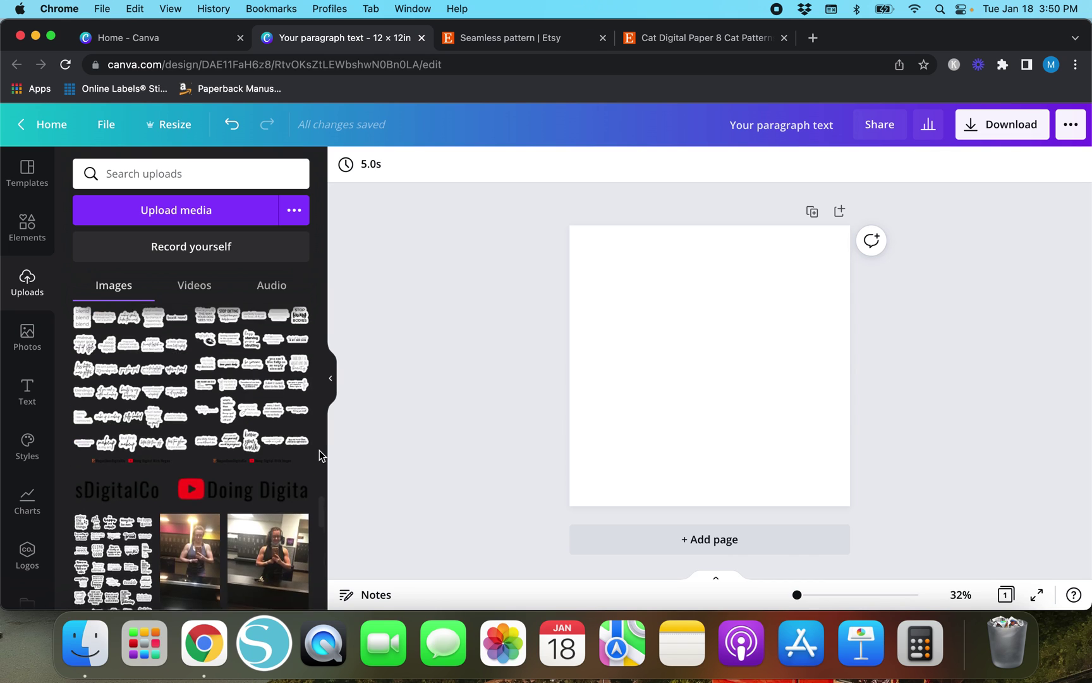
scroll(319, 450, down, 10)
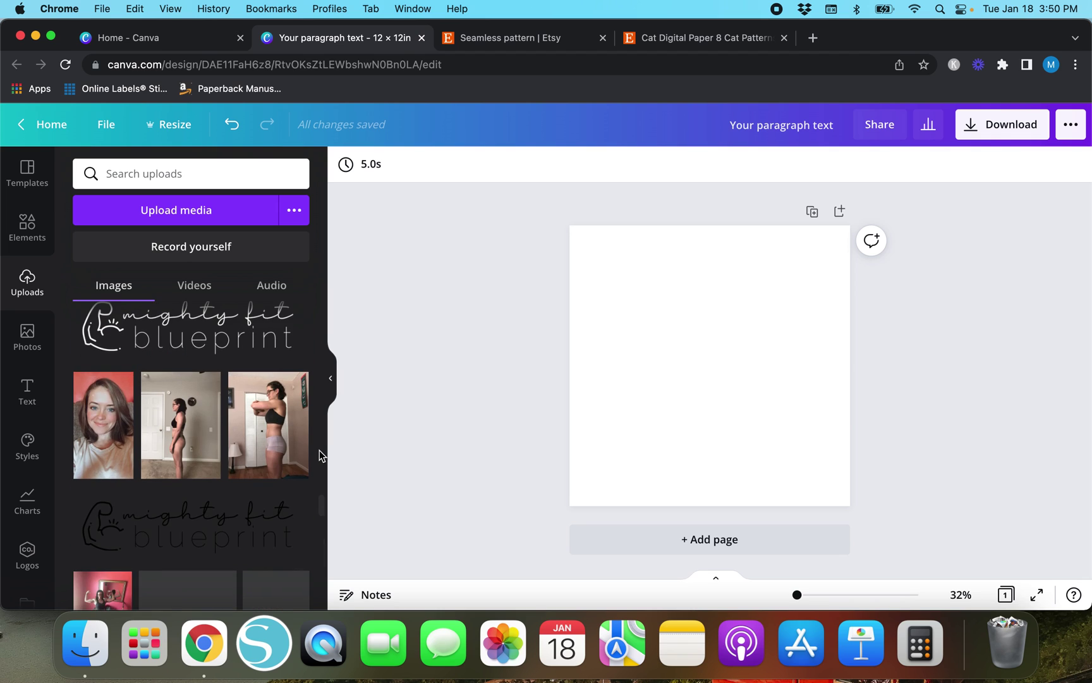
scroll(320, 449, down, 10)
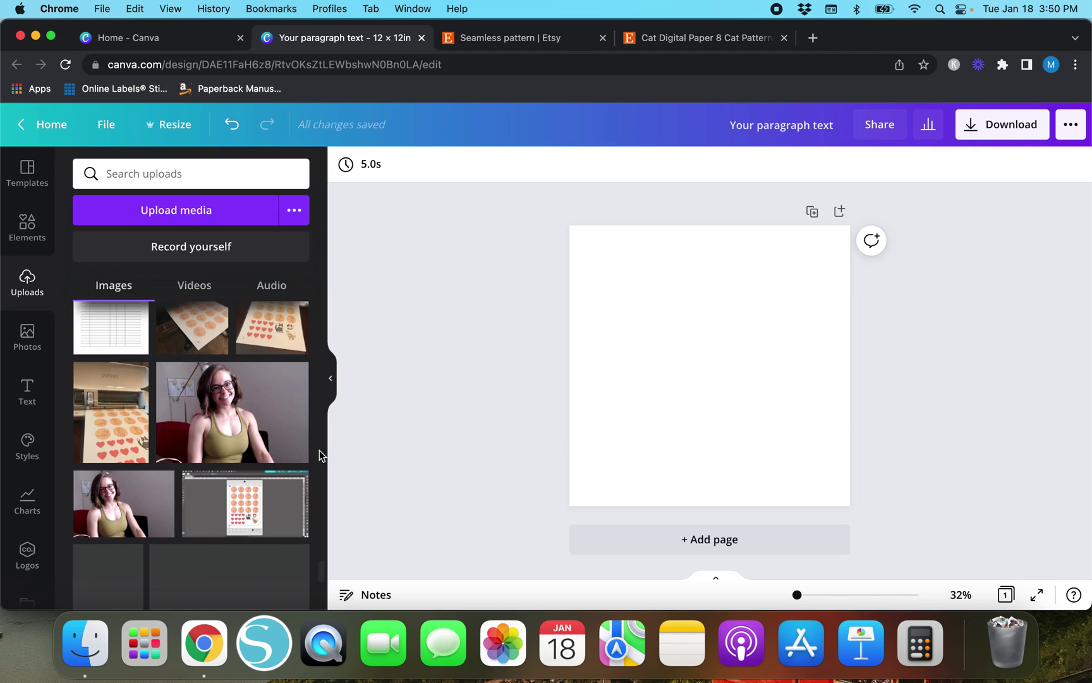
scroll(320, 449, down, 10)
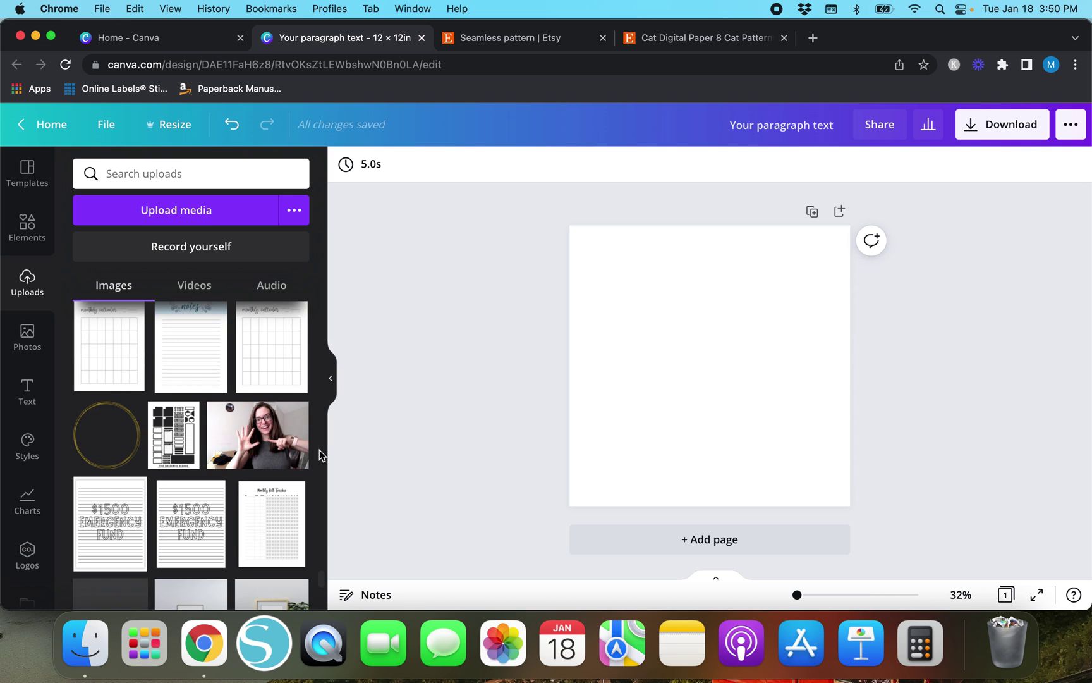
scroll(319, 450, up, 5)
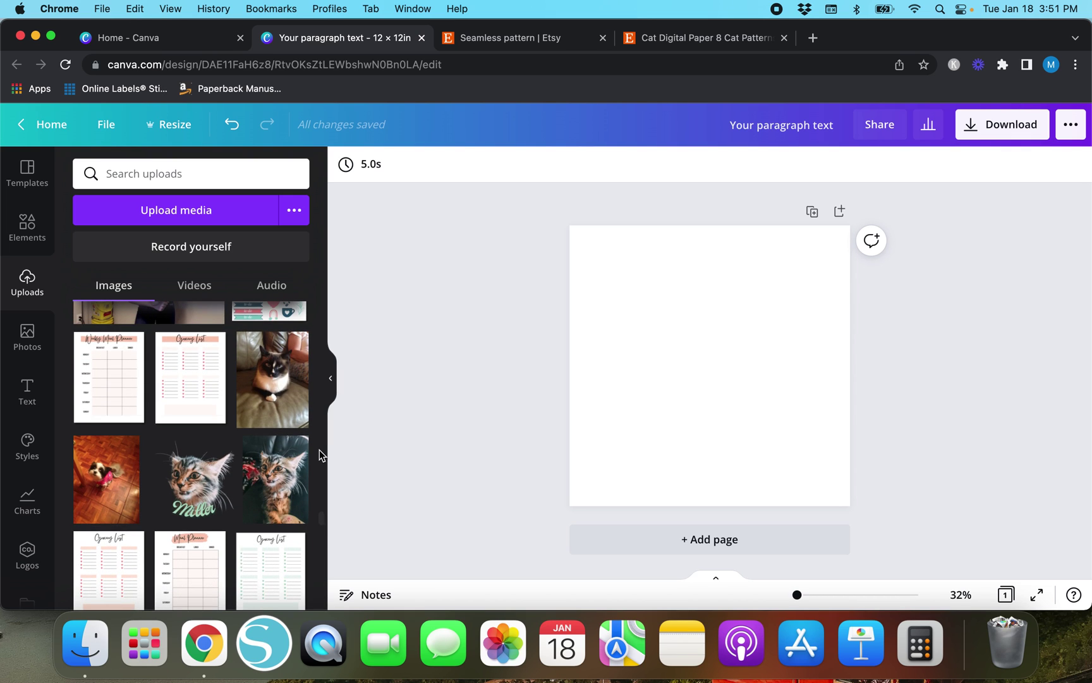
scroll(320, 449, down, 4)
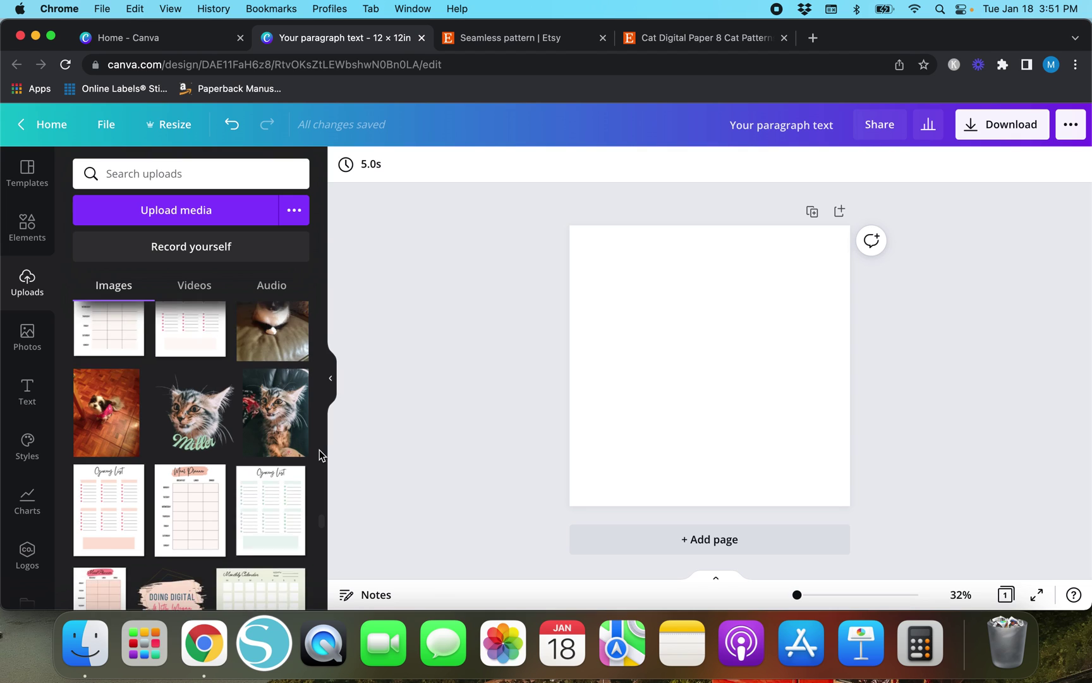
scroll(319, 449, up, 3)
scroll(319, 449, down, 1)
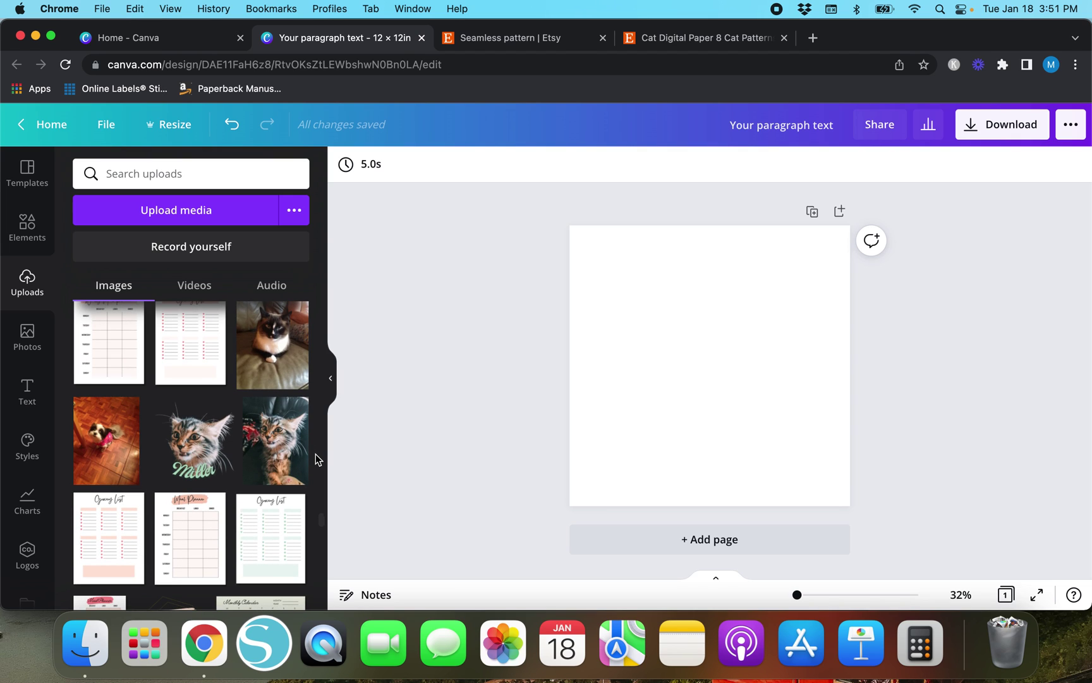
scroll(316, 454, down, 3)
scroll(316, 454, up, 2)
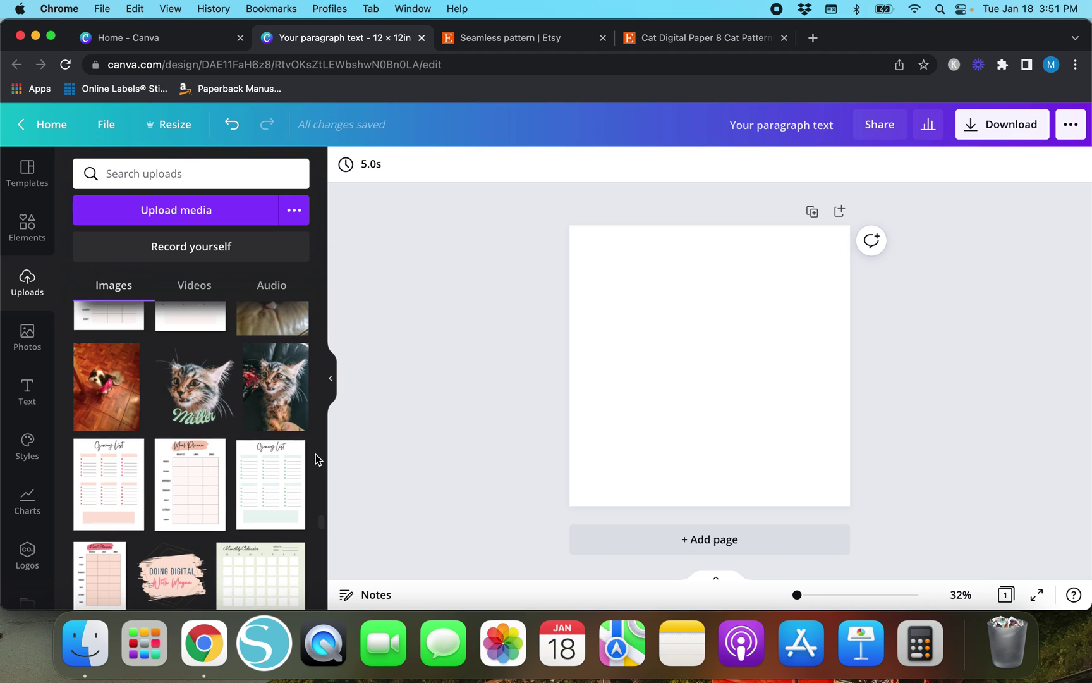
click(272, 389)
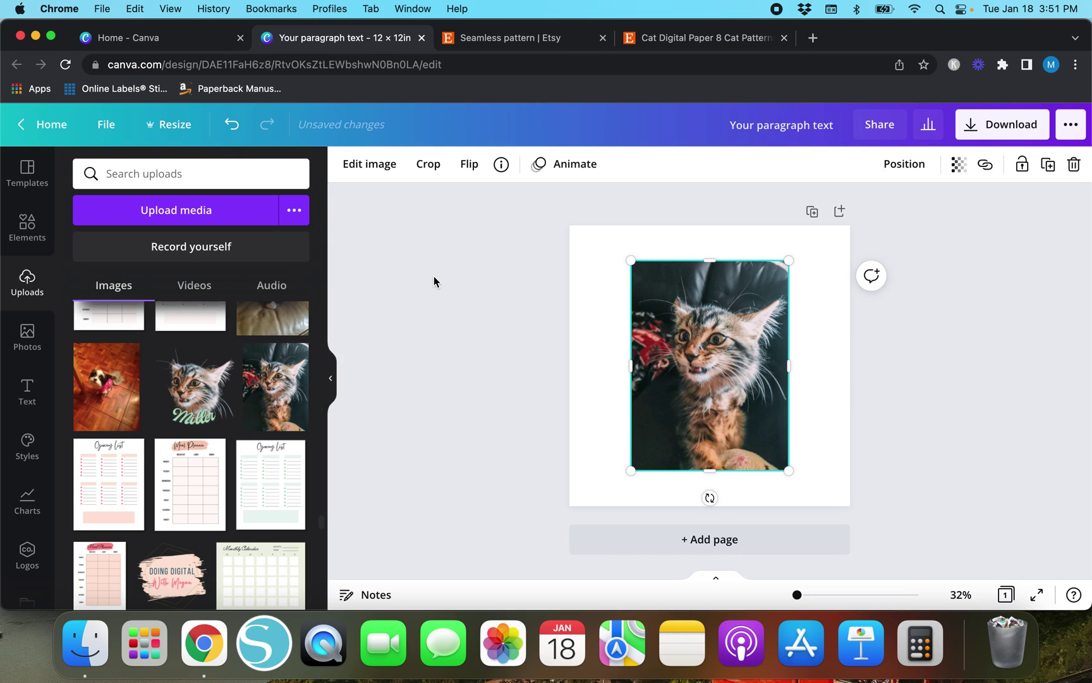
- Remove the kitten photo's background, erase the body below the neck with a size 66 brush, and apply the result
click(359, 170)
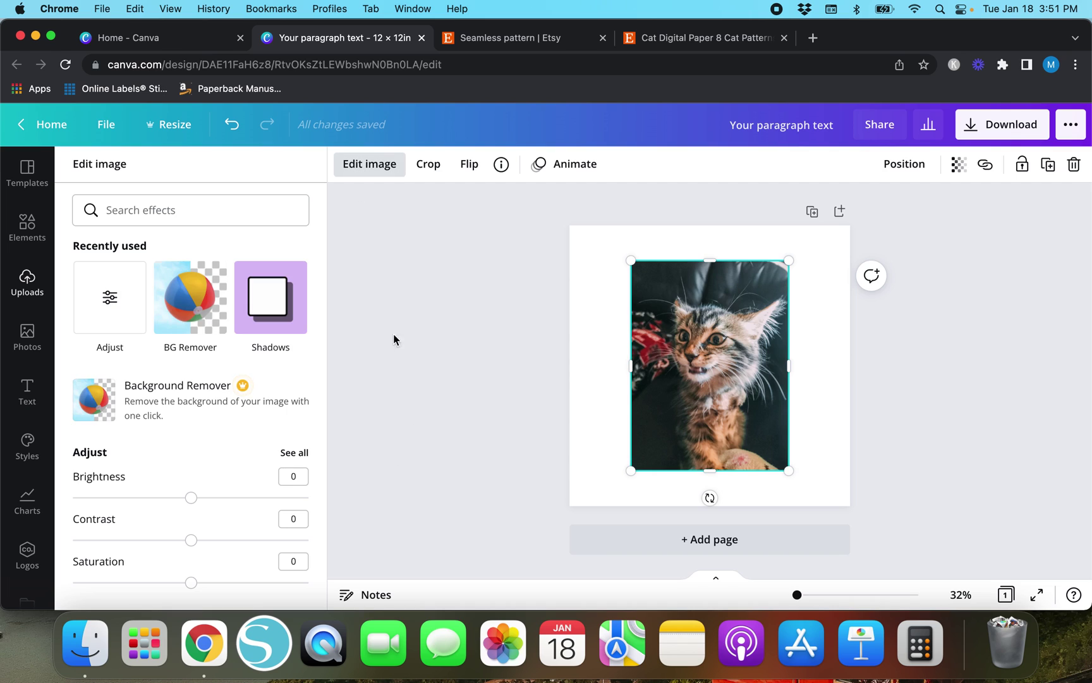
click(188, 314)
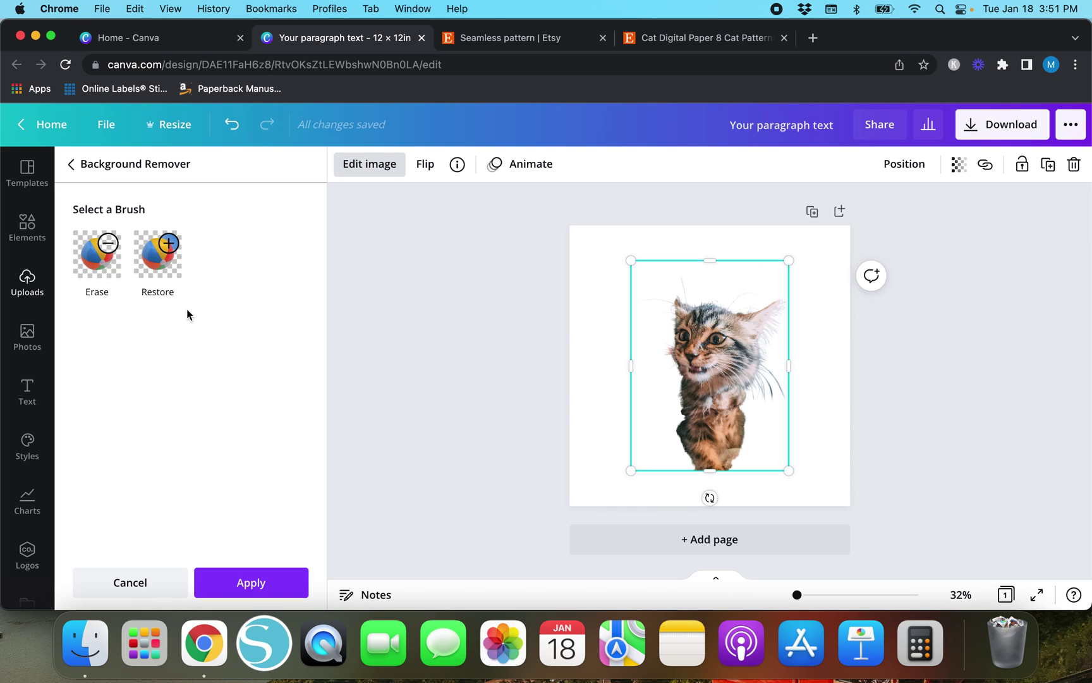
click(104, 265)
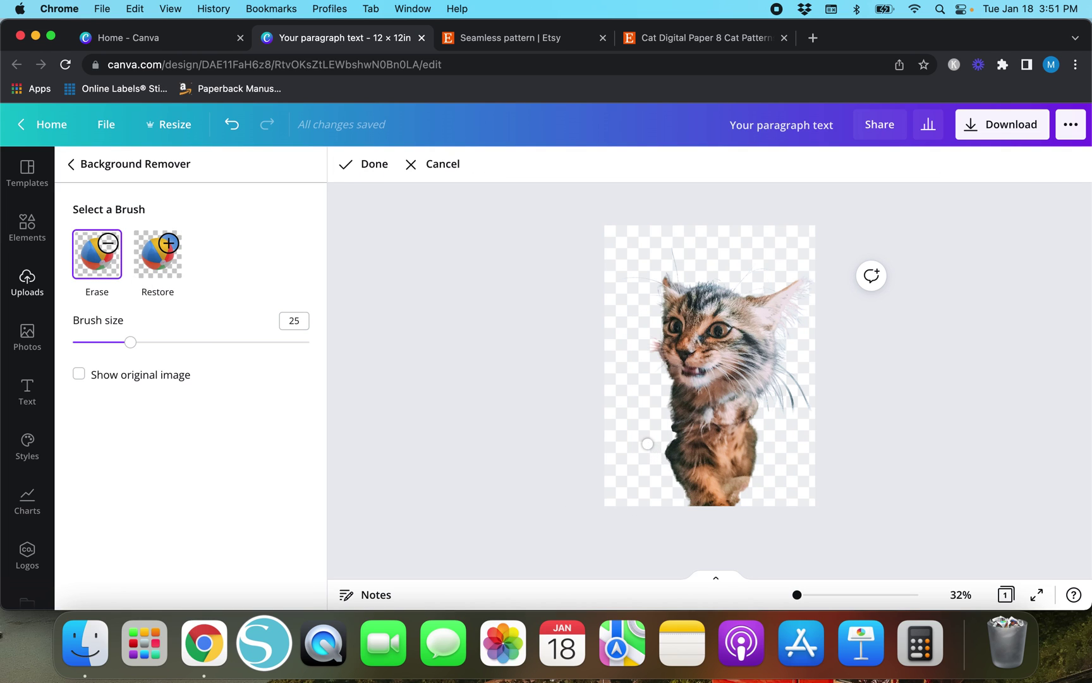
drag(129, 343, 229, 344)
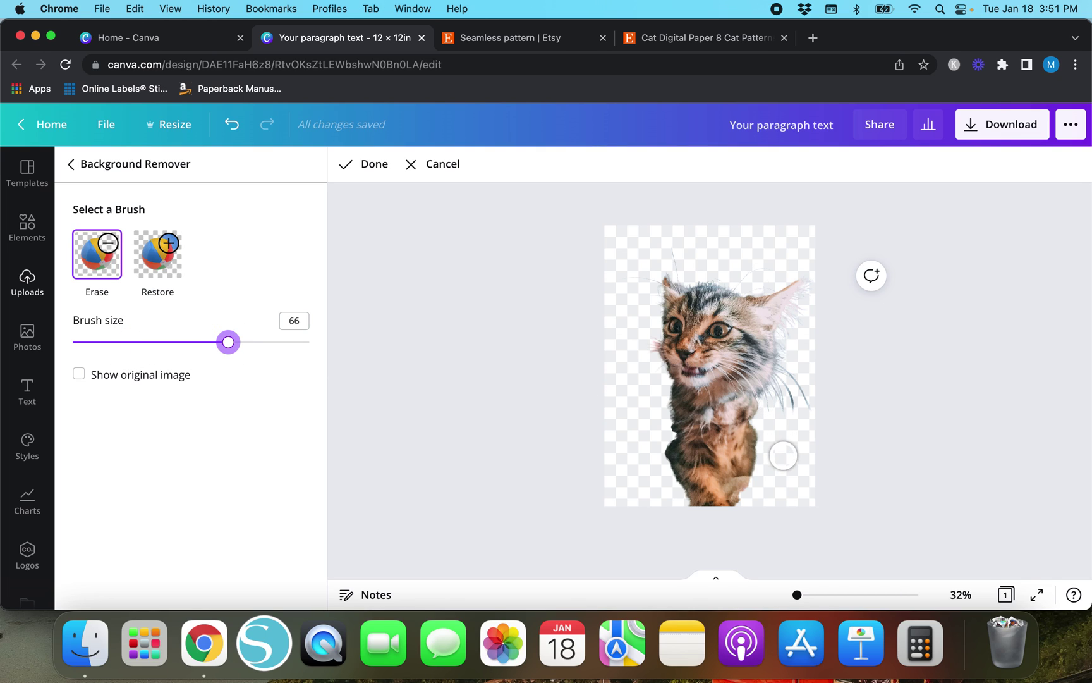
mouse_move(658, 432)
mouse_down()
mouse_move(766, 433)
mouse_move(699, 443)
mouse_move(650, 430)
mouse_move(676, 473)
mouse_move(723, 512)
mouse_move(681, 495)
mouse_move(658, 457)
mouse_move(758, 452)
mouse_move(699, 479)
mouse_move(754, 486)
mouse_move(733, 505)
mouse_up()
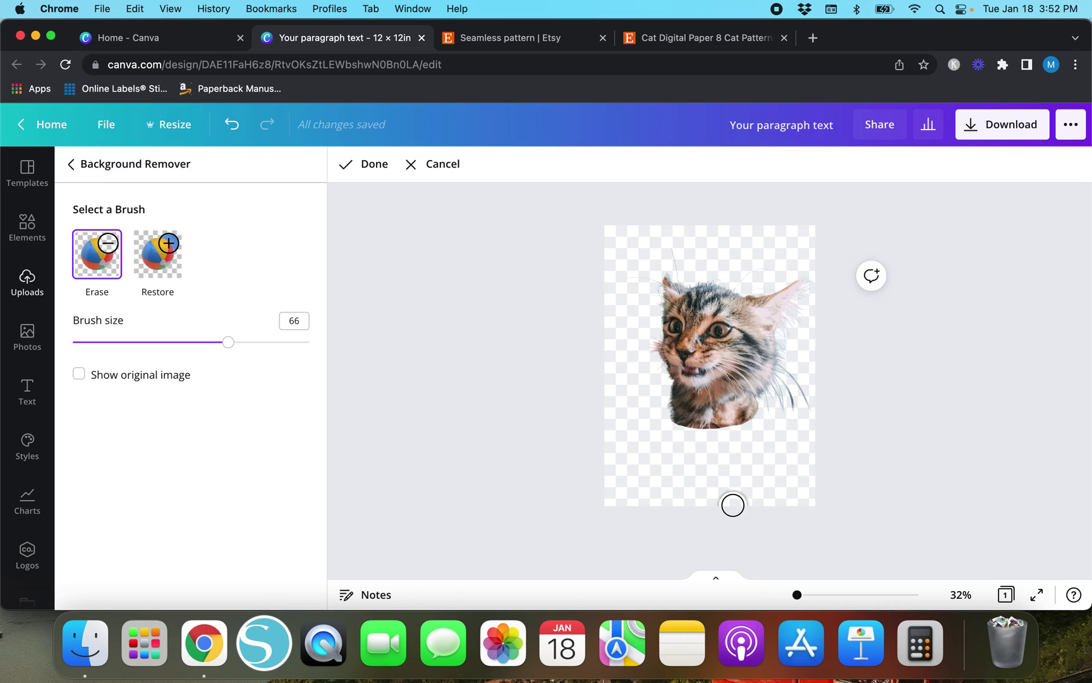
click(356, 166)
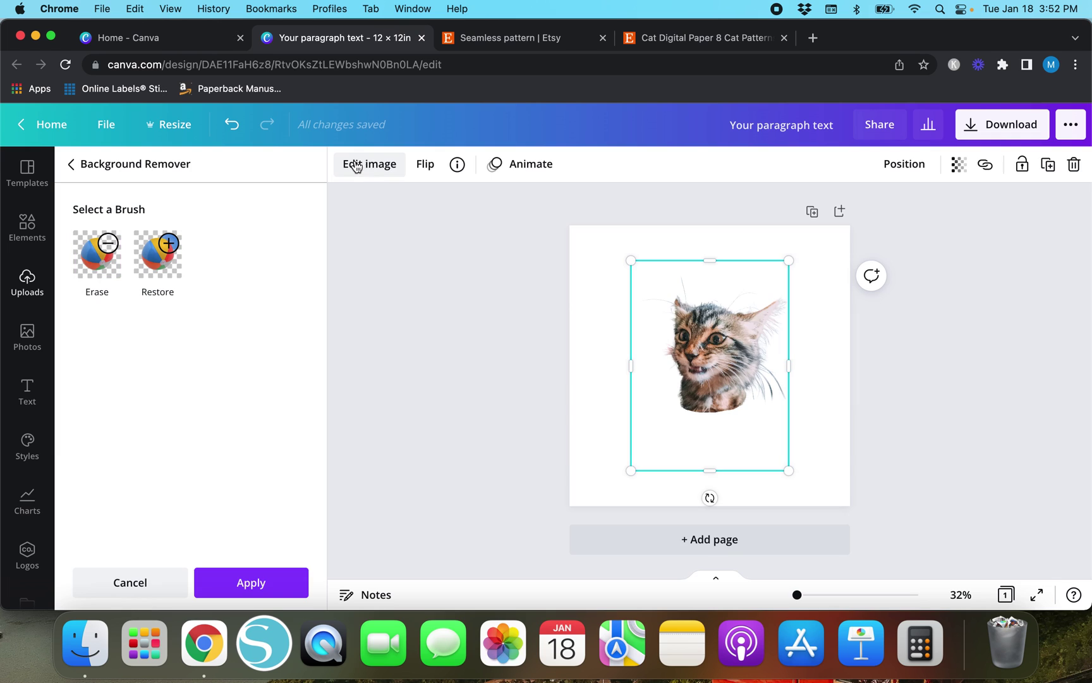
click(263, 577)
click(469, 426)
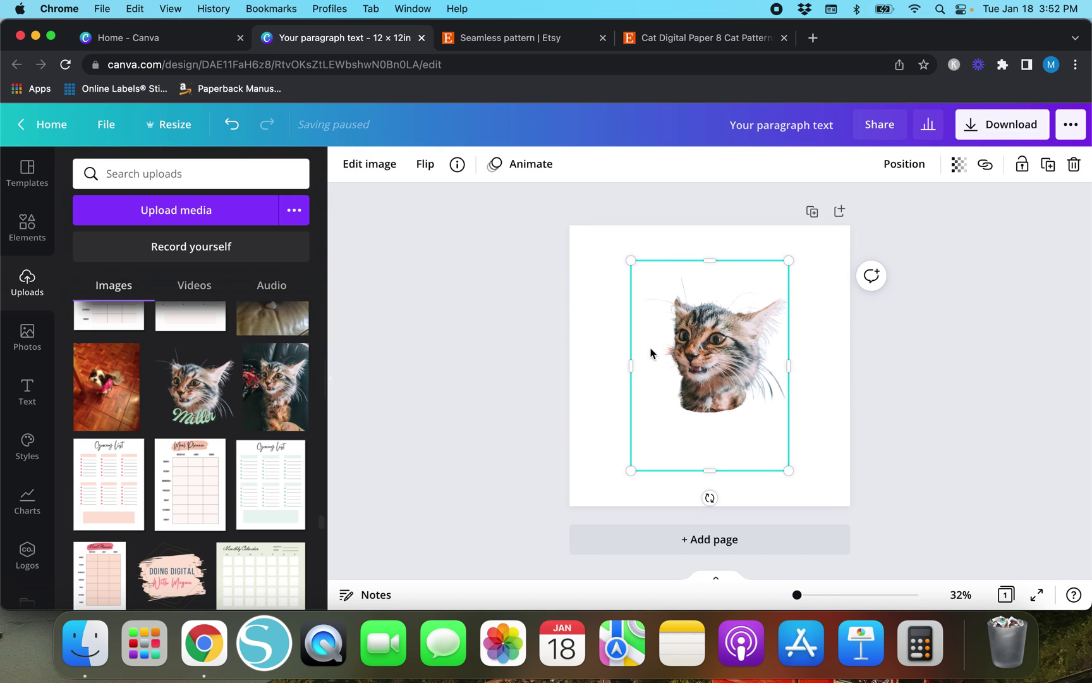
- Crop the empty space below and above the cat's head, and move the picture up the page
click(753, 344)
drag(706, 470, 707, 419)
drag(712, 257, 710, 266)
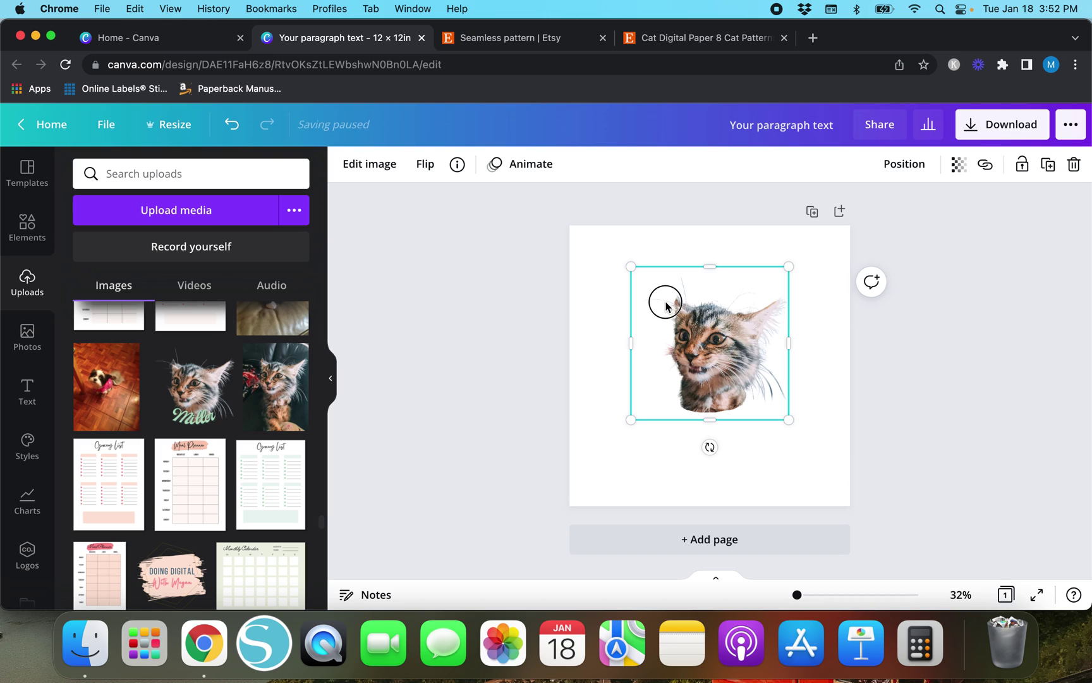
drag(653, 295, 723, 318)
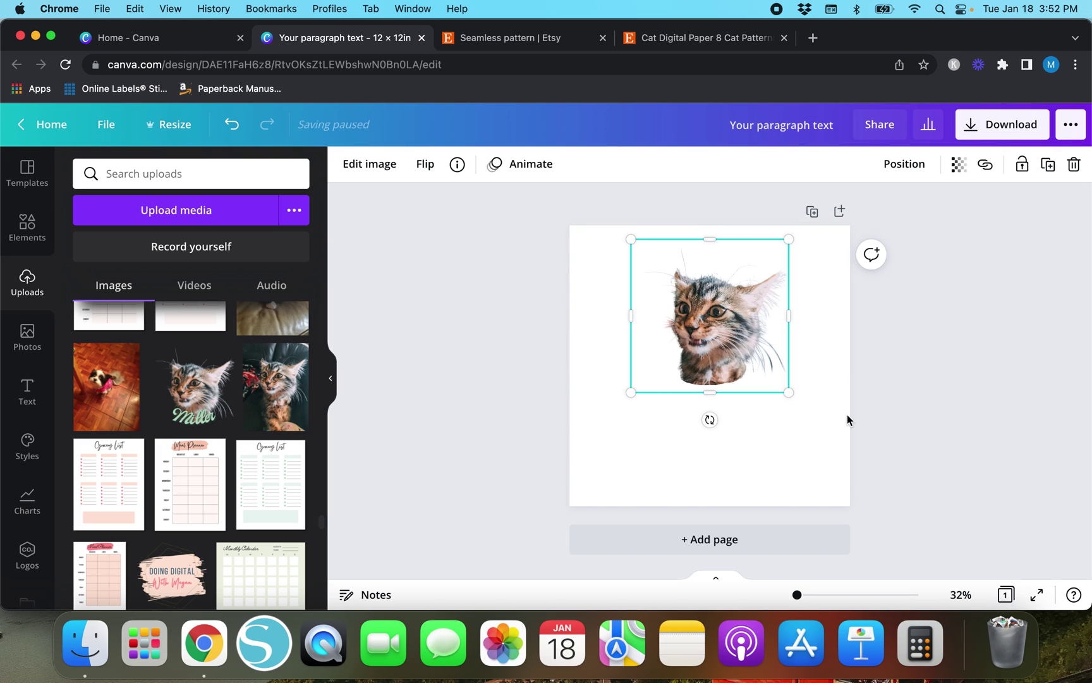
- Scale the cat head down and place it against the page's top edge, centred on the left edge so half is cut off
click(848, 421)
click(777, 380)
drag(788, 392, 749, 357)
drag(685, 316, 589, 302)
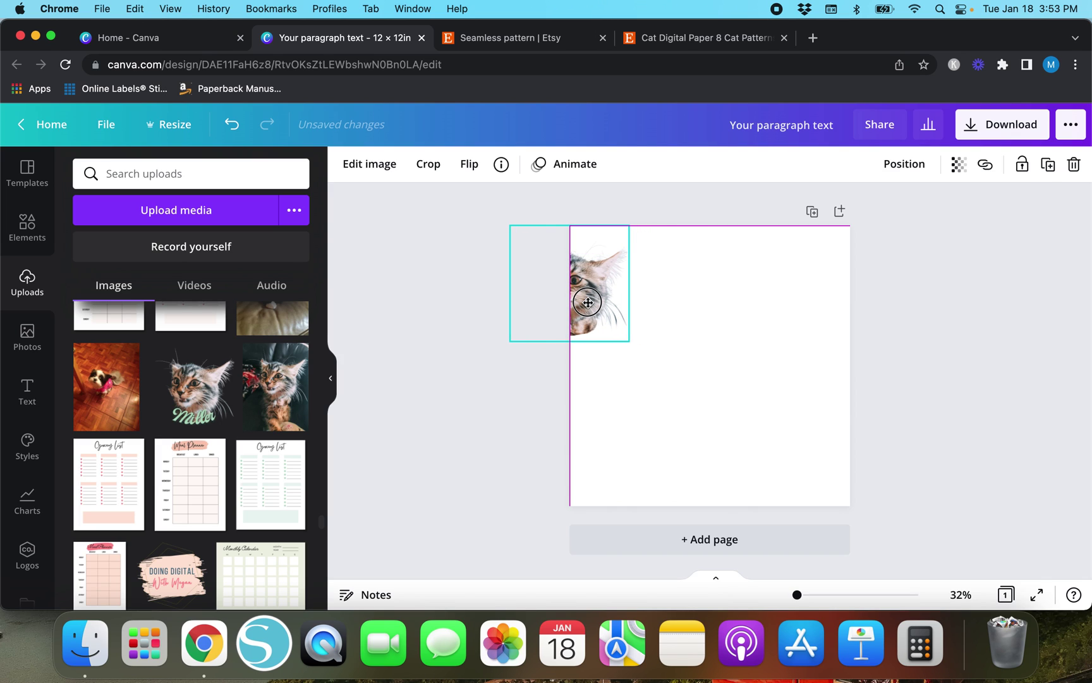
mouse_move(587, 303)
mouse_down()
mouse_move(566, 295)
mouse_move(590, 308)
mouse_up()
click(685, 343)
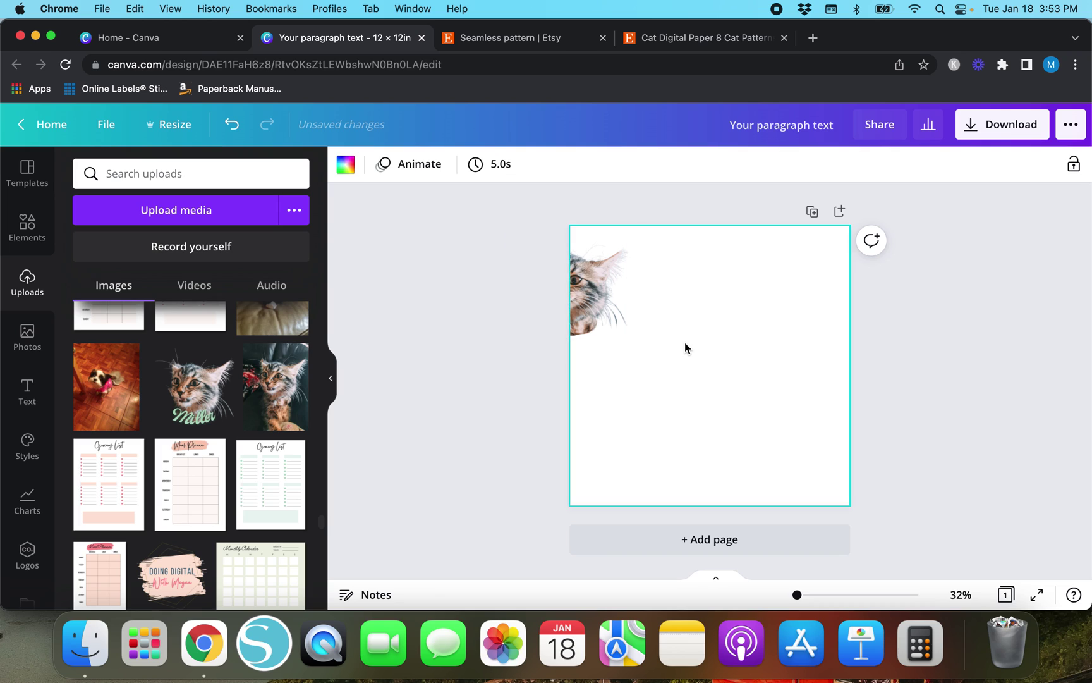
- Duplicate the cat head twice, placing one copy half off the page's right edge and the other midway along the top row
click(607, 307)
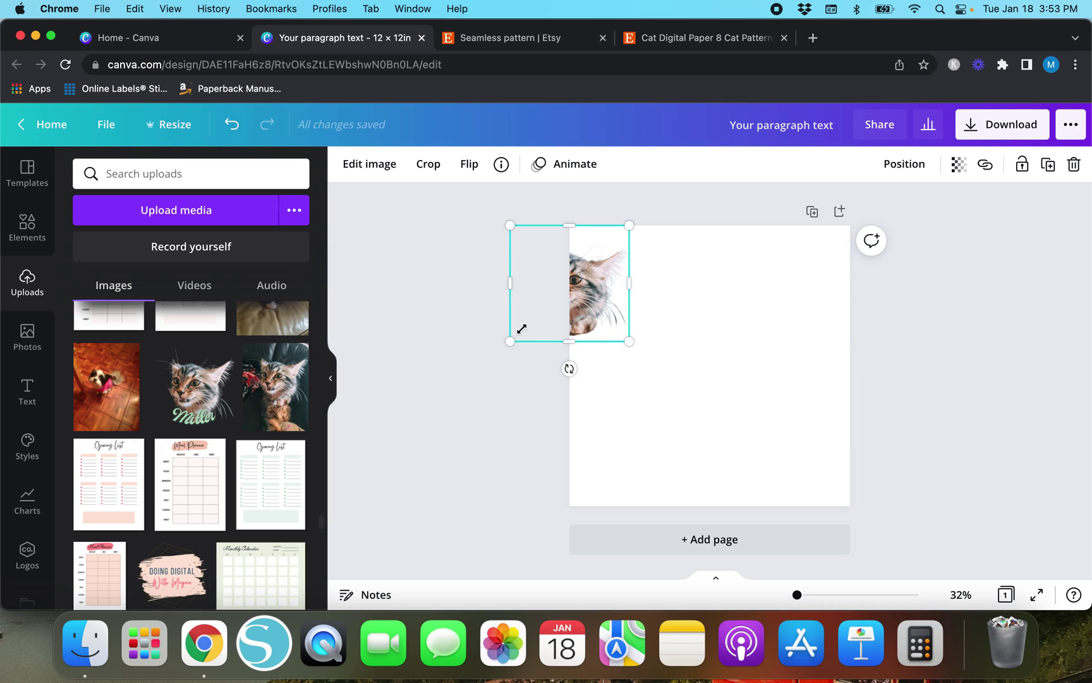
drag(521, 329, 527, 333)
drag(590, 311, 865, 300)
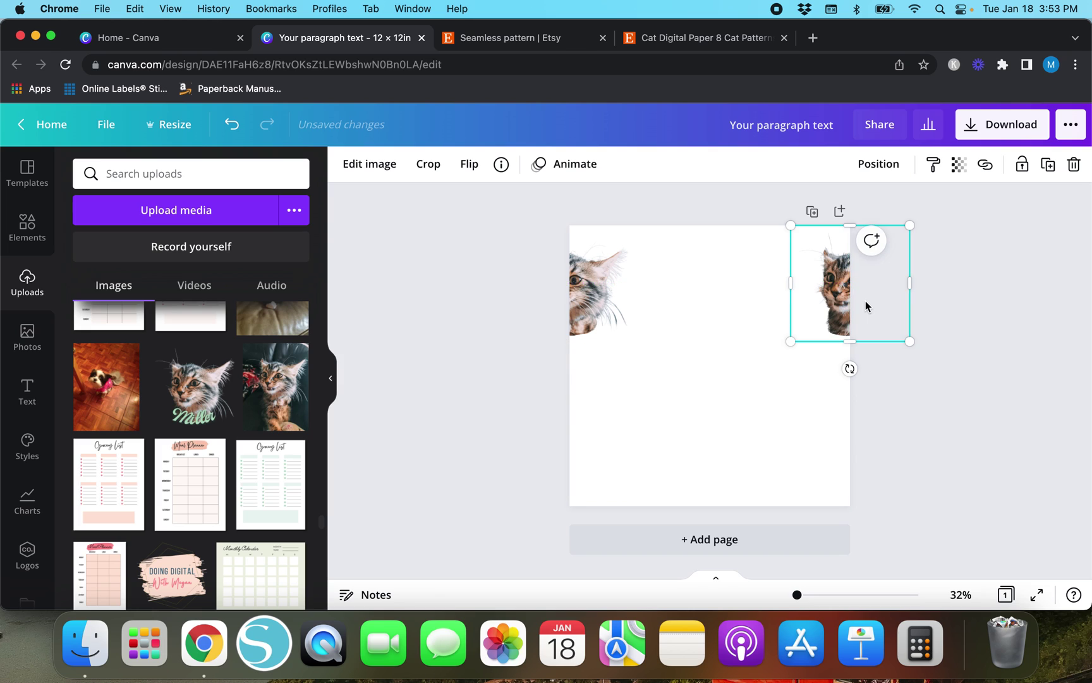
click(753, 409)
click(582, 296)
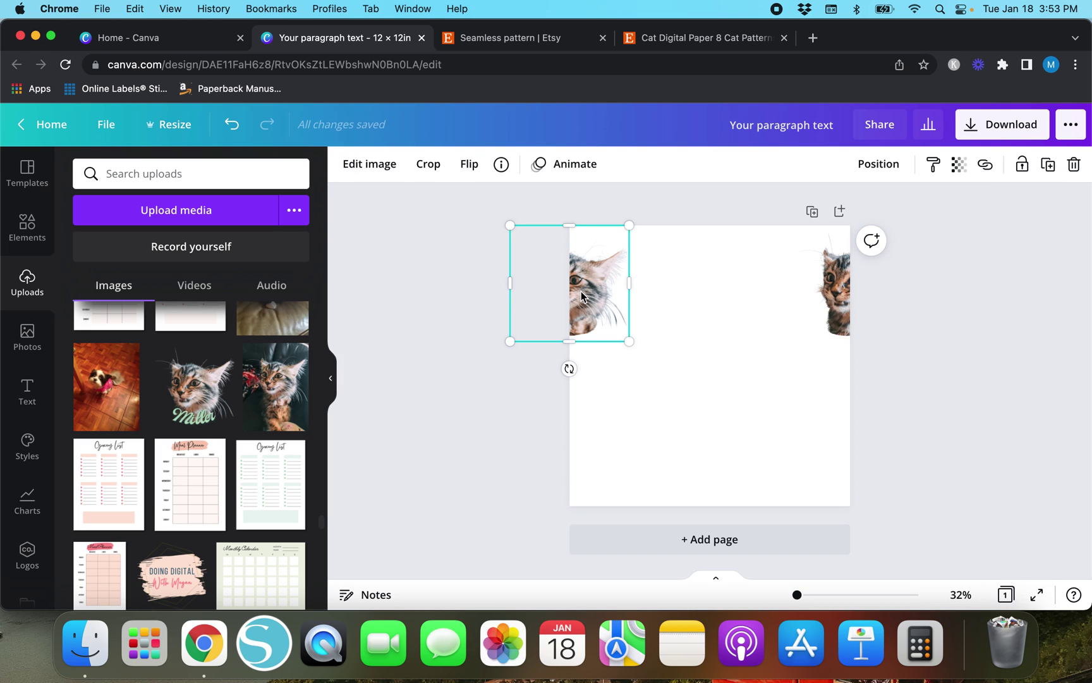
drag(607, 297, 738, 289)
click(500, 392)
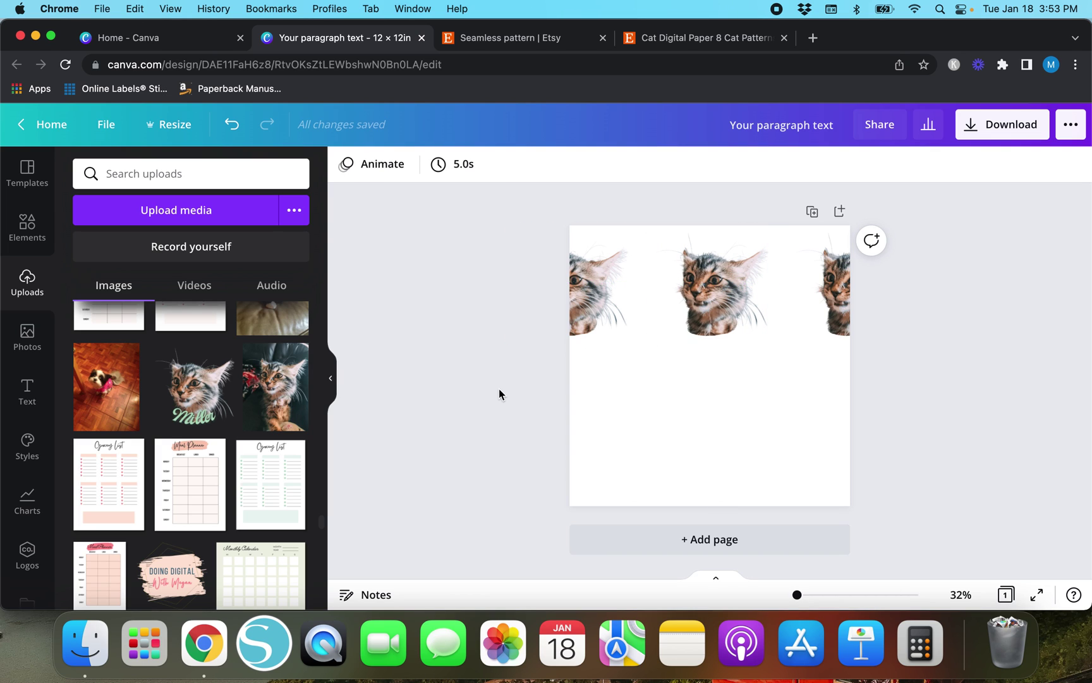
- Select all three cat heads and scale the row down together to about 13.3 × 3.9 in
drag(449, 302, 963, 298)
drag(509, 339, 590, 299)
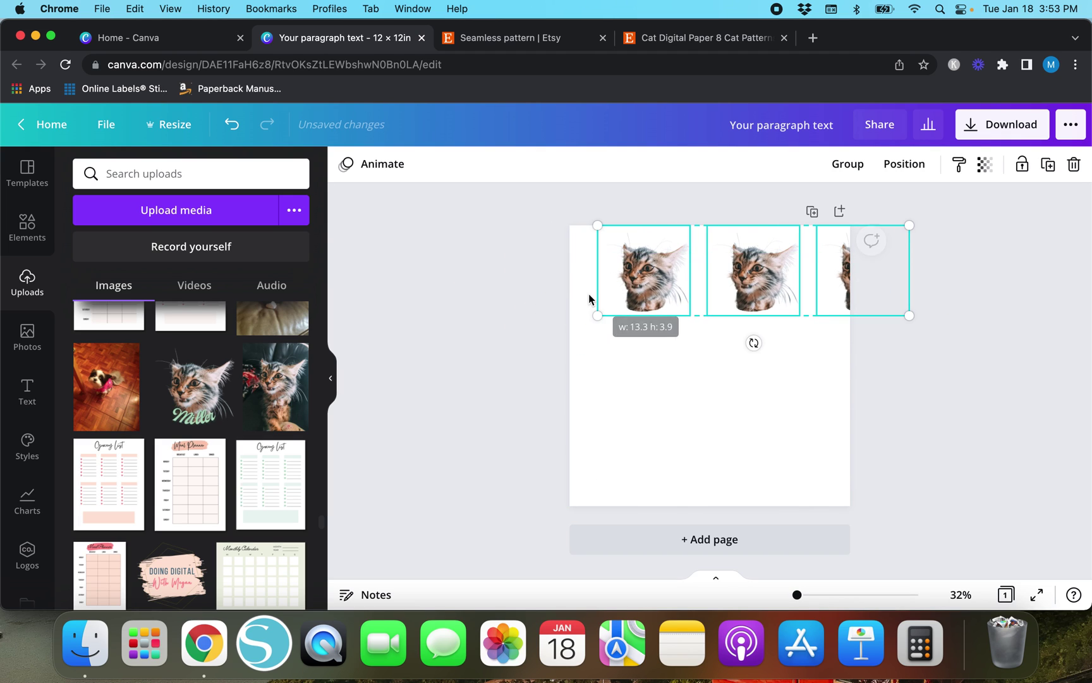
click(914, 396)
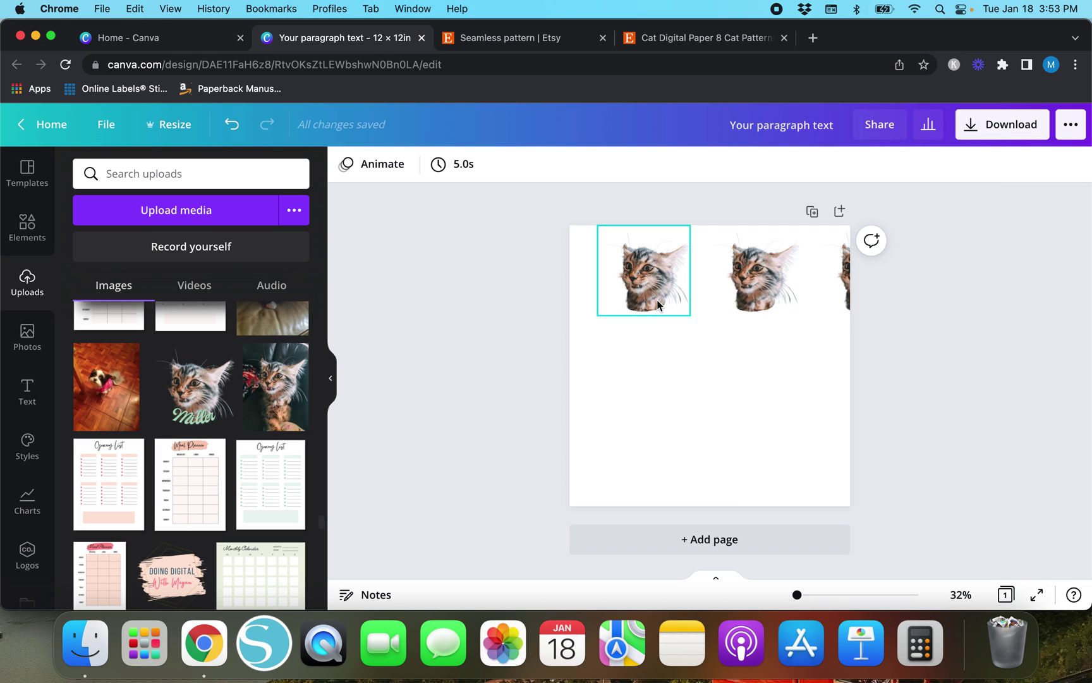
- Reposition the two outer cat heads so each is centred on the page's left or right edge, half cut off
click(657, 300)
mouse_move(594, 292)
mouse_down()
mouse_move(531, 293)
mouse_move(572, 295)
mouse_up()
drag(646, 298, 939, 298)
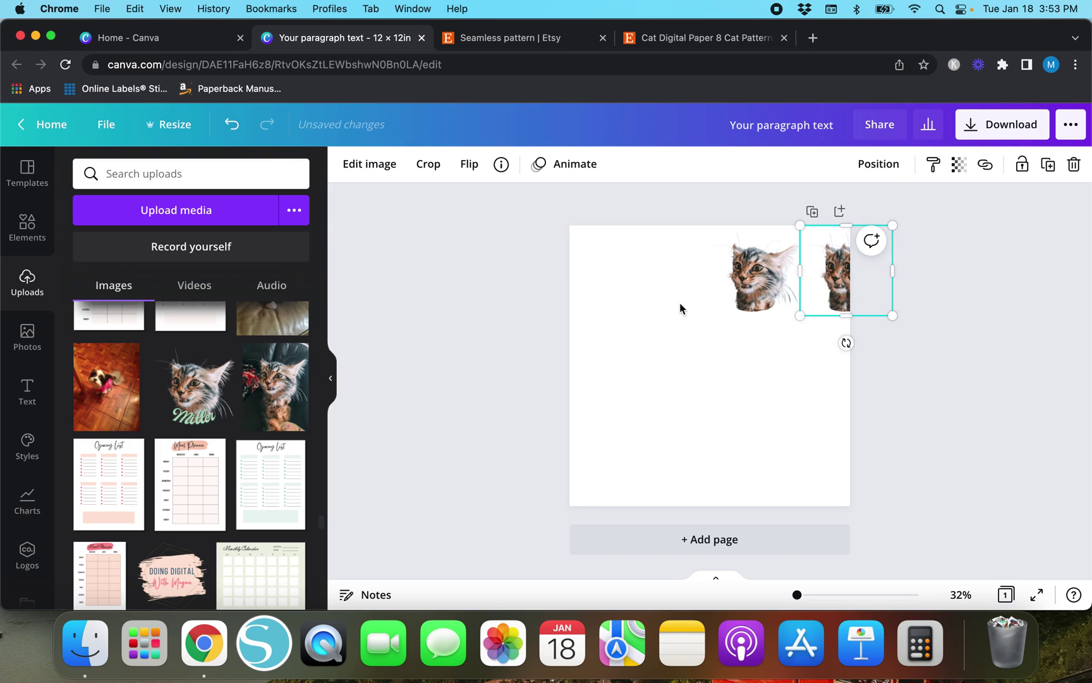
drag(664, 281, 551, 273)
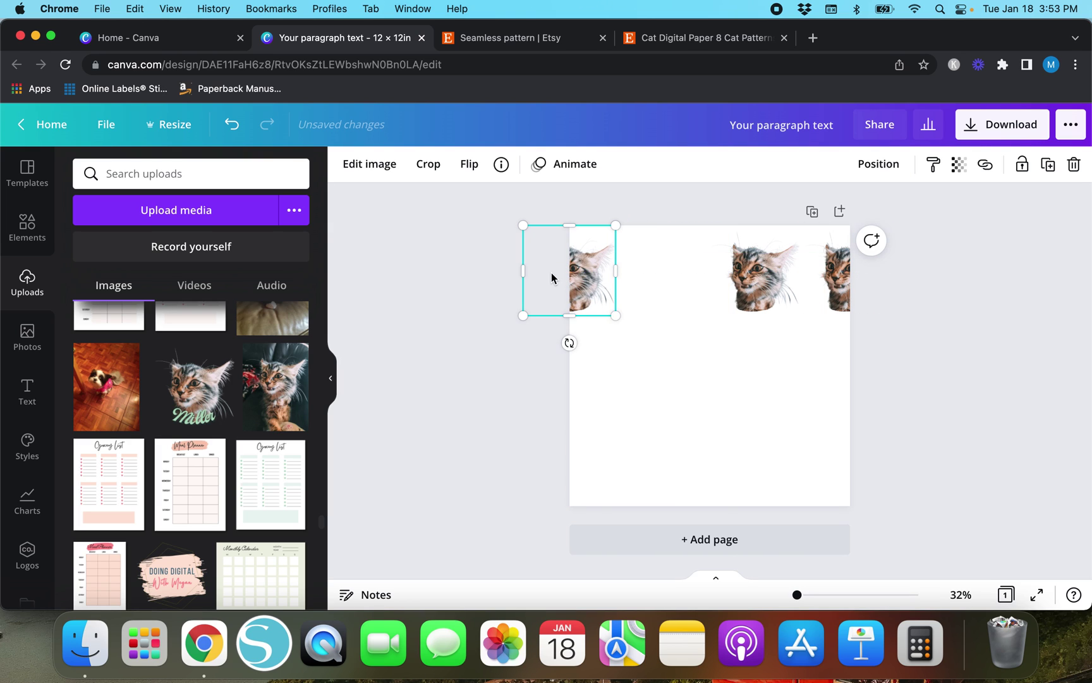
click(693, 313)
drag(848, 286, 847, 286)
- Move the remaining whole cat head beside the left half, then duplicate it and place the copy beside the right half with even spacing
drag(766, 280, 669, 279)
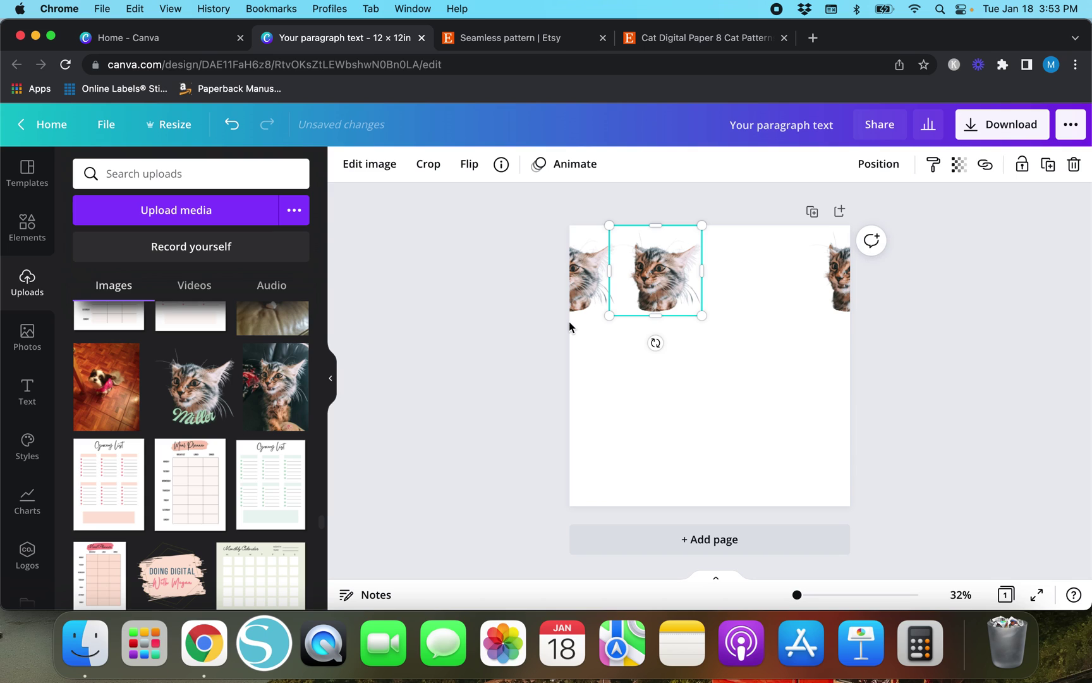
click(514, 344)
click(652, 288)
key(super+d)
drag(652, 289, 765, 281)
click(642, 361)
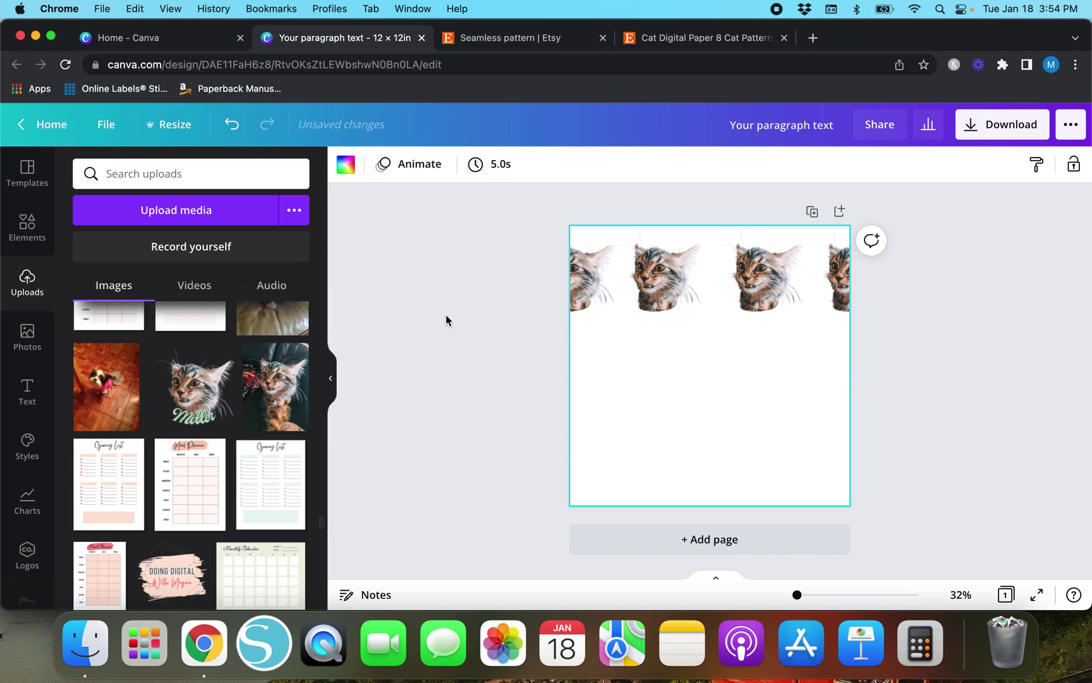
- Select all four cat heads in the top row and tidy up their spacing so they sit evenly apart
click(445, 316)
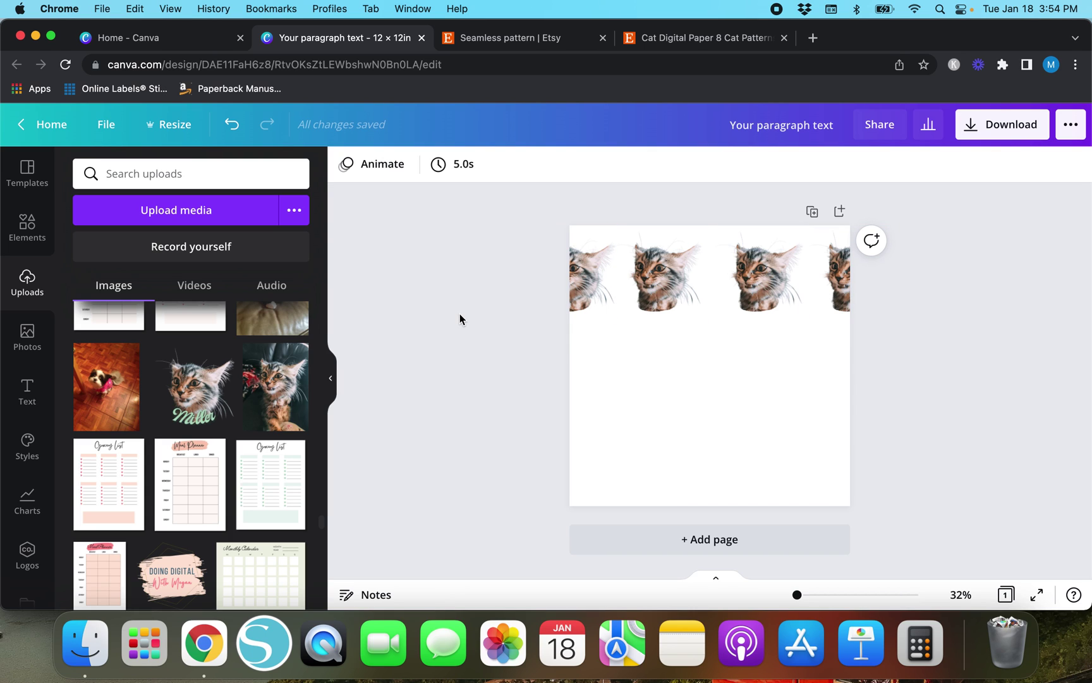
drag(460, 313, 923, 283)
click(918, 159)
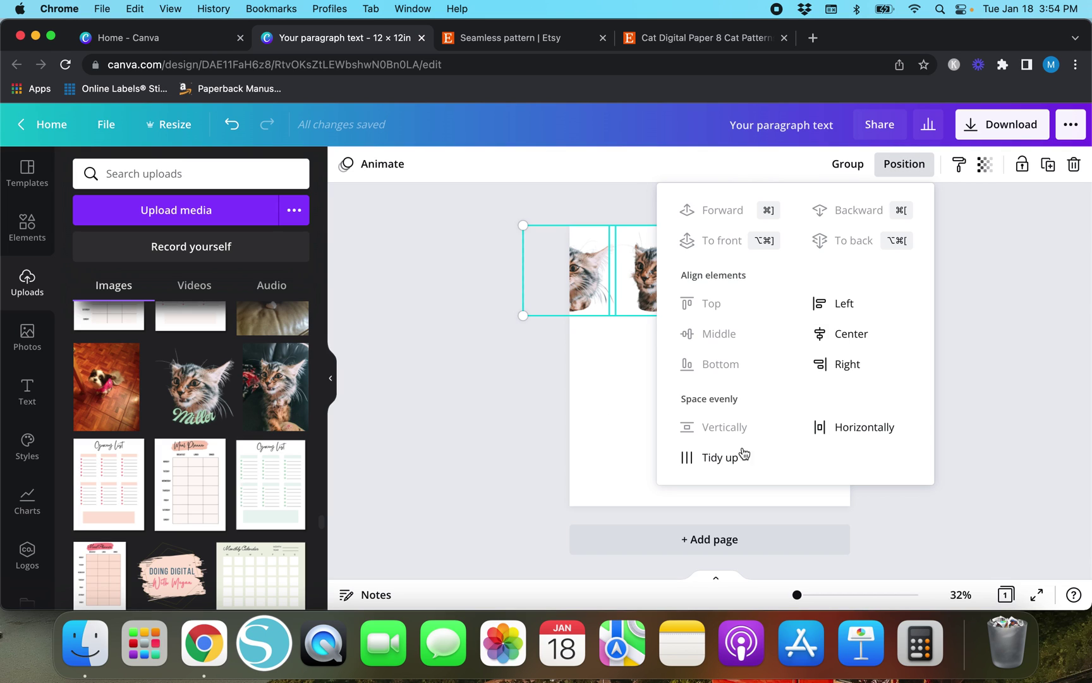
click(719, 457)
click(377, 350)
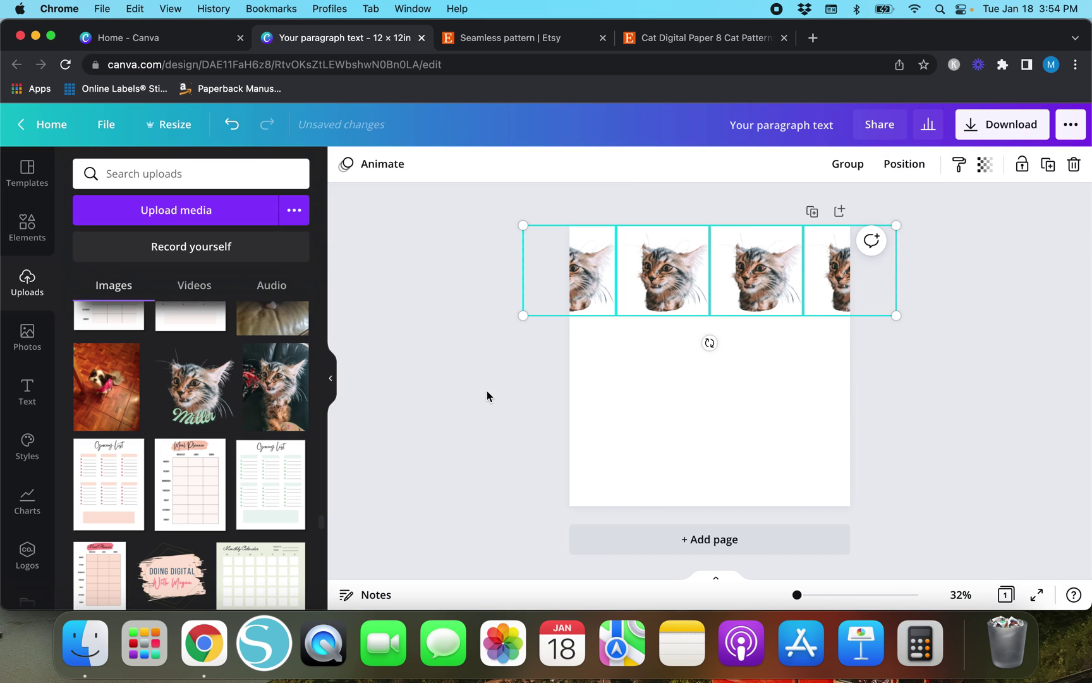
click(443, 385)
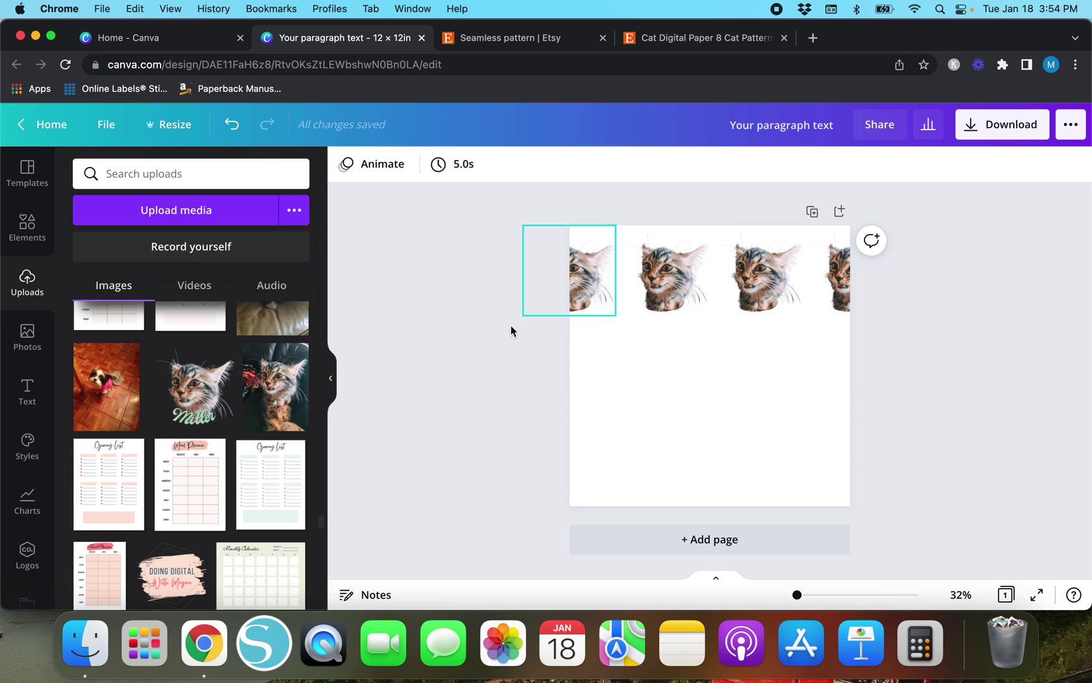
- Find the olive rainbow with a dark red heart among the uploaded images and add it to the page
scroll(228, 397, down, 20)
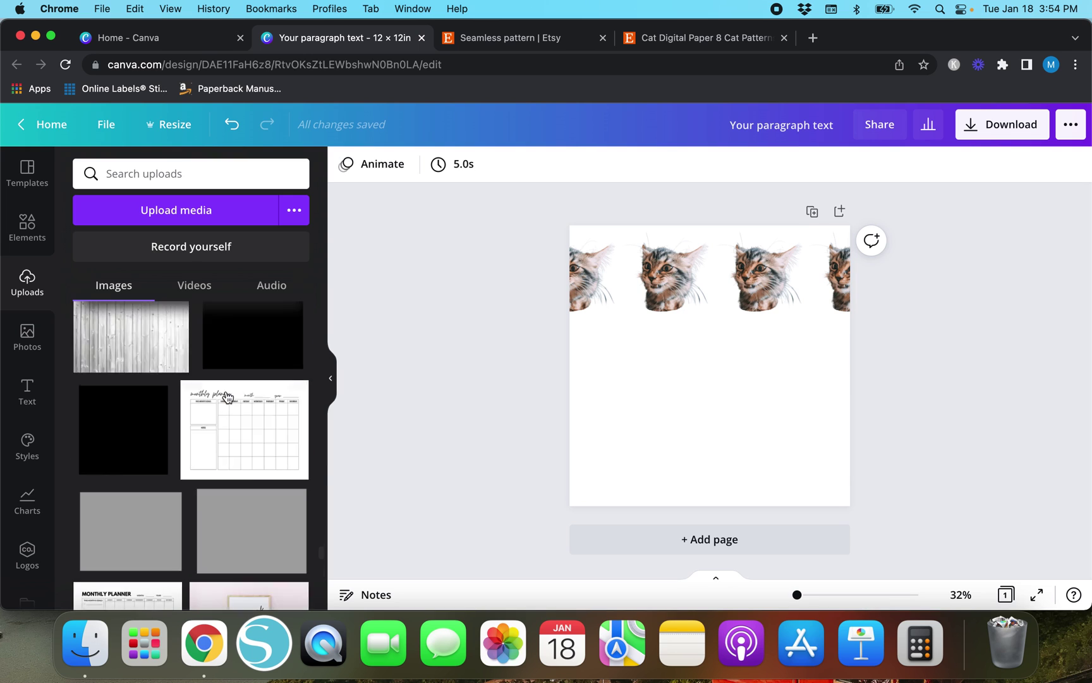
scroll(225, 390, down, 10)
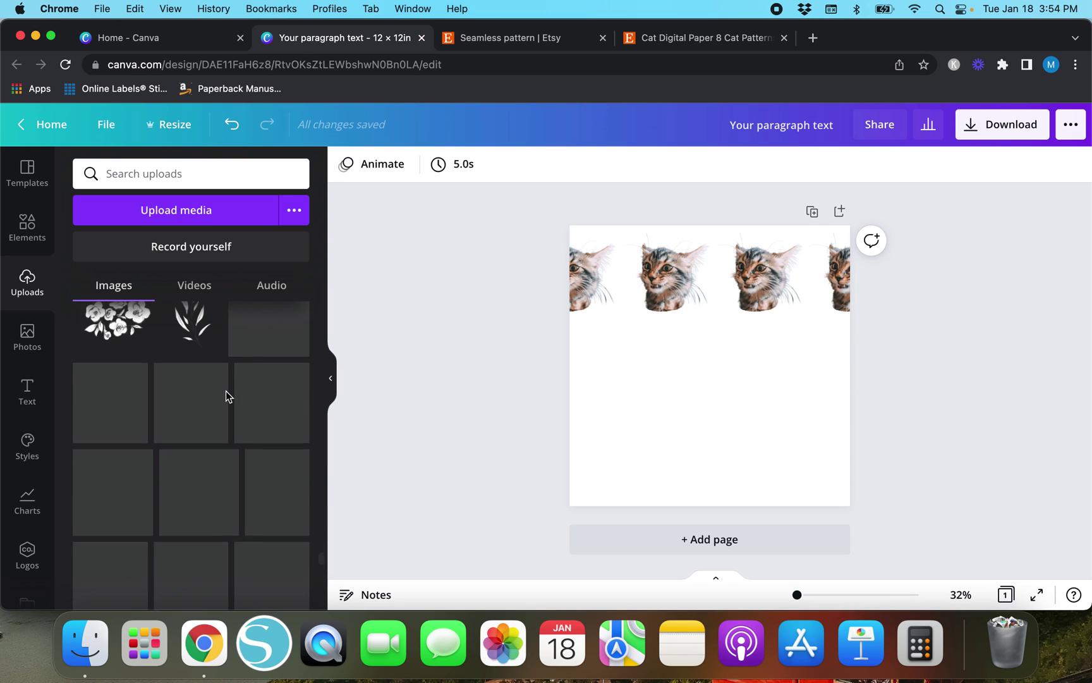
scroll(166, 333, up, 5)
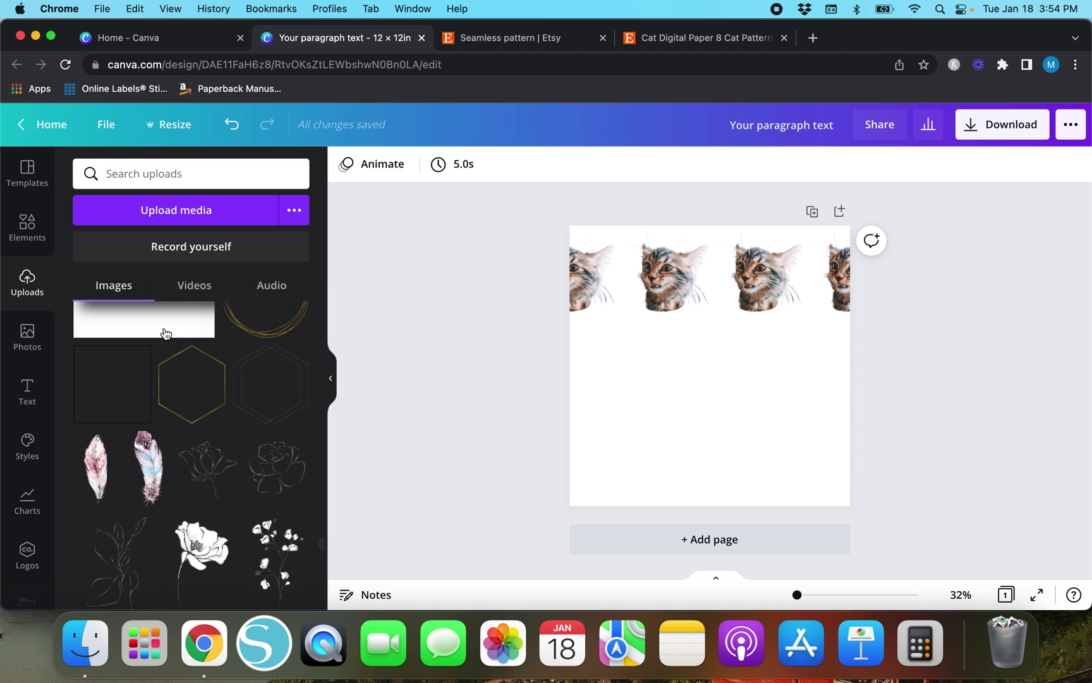
scroll(151, 519, down, 10)
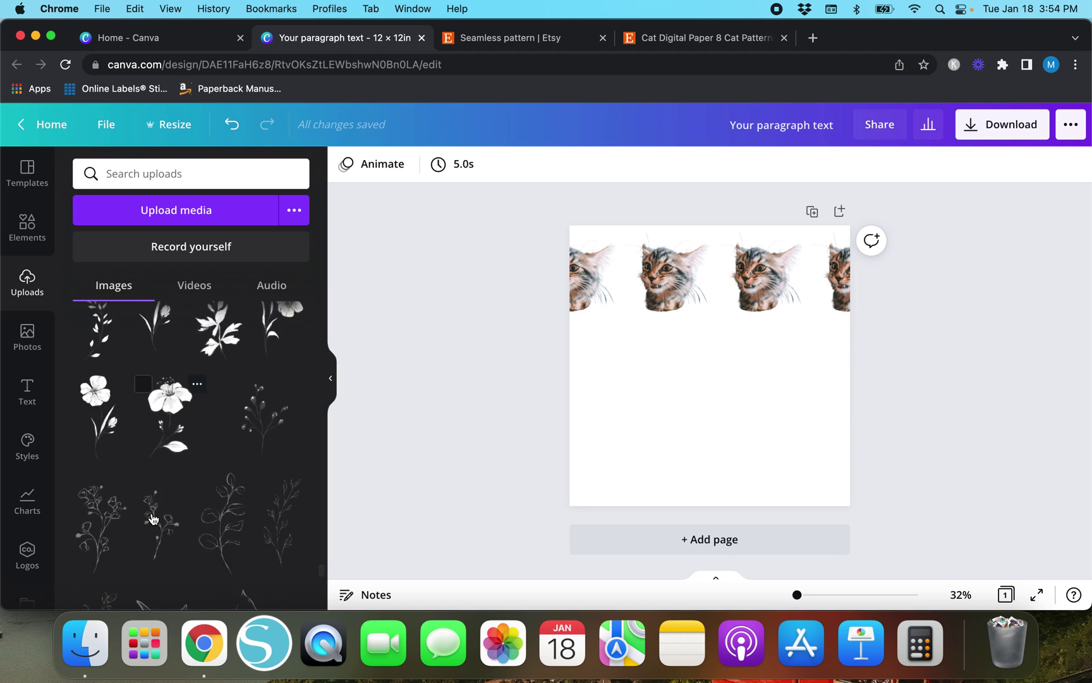
scroll(152, 518, down, 10)
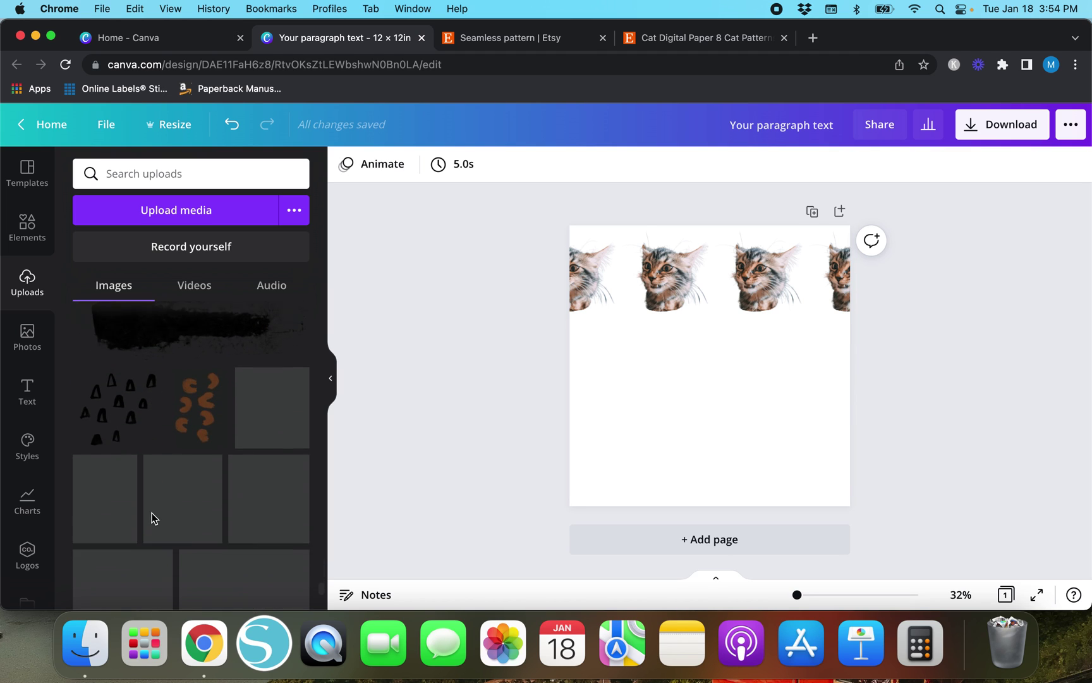
scroll(152, 518, down, 8)
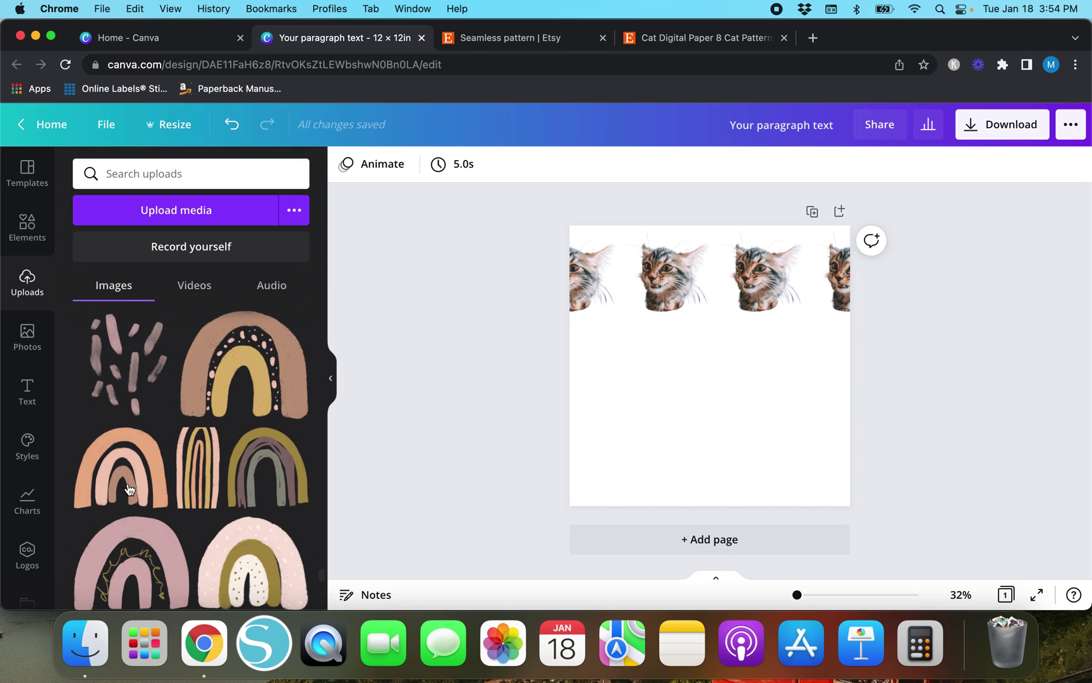
scroll(123, 488, down, 10)
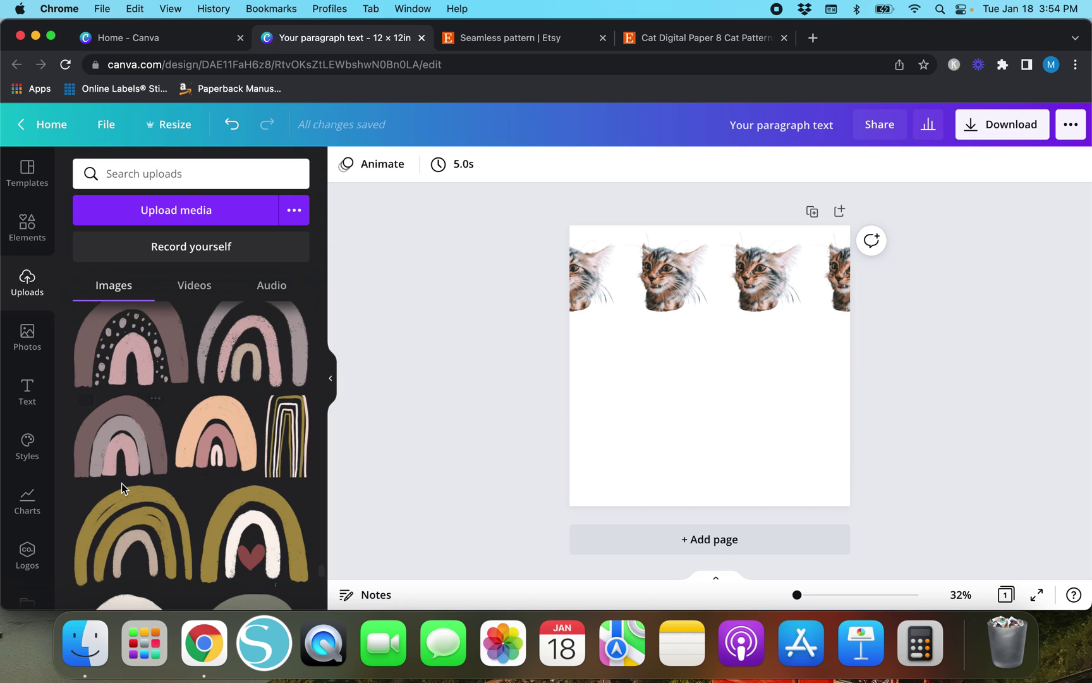
click(250, 540)
- Place one small rainbow half off the page's left edge and its copy half off the right edge, level below the cats
drag(793, 441, 849, 356)
click(506, 384)
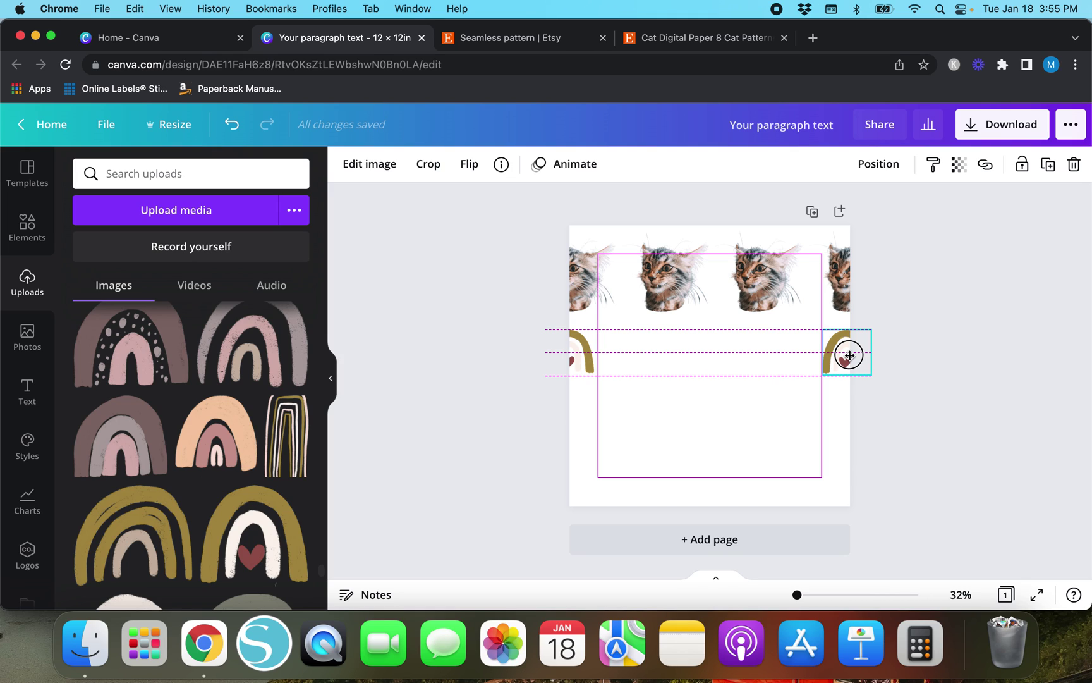
drag(850, 355, 852, 356)
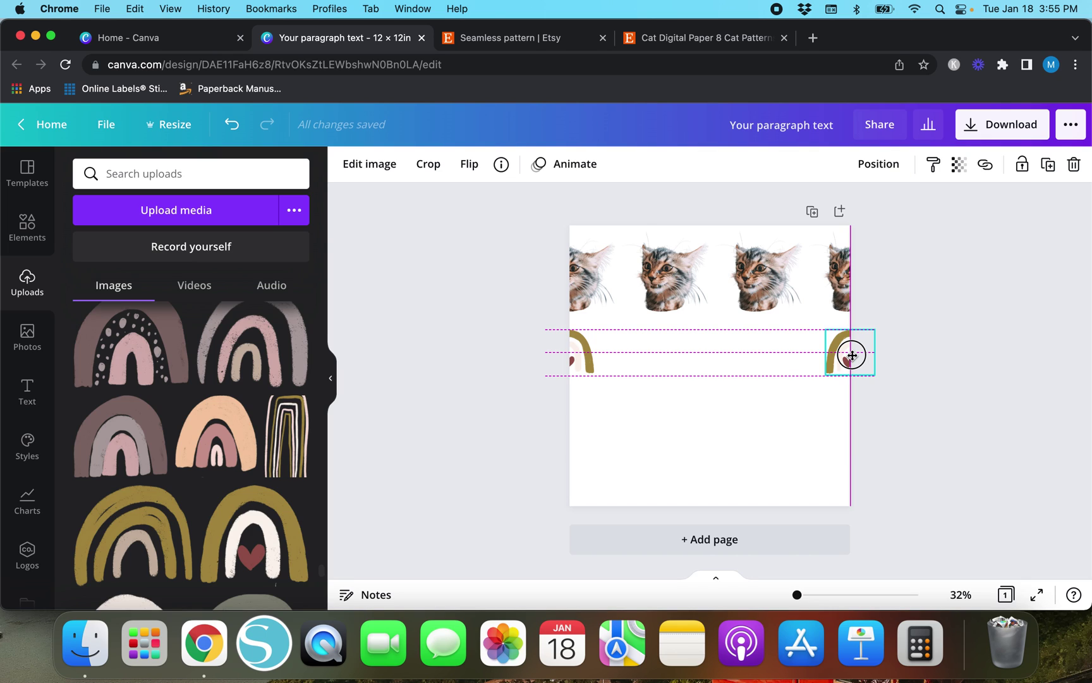
drag(852, 356, 852, 356)
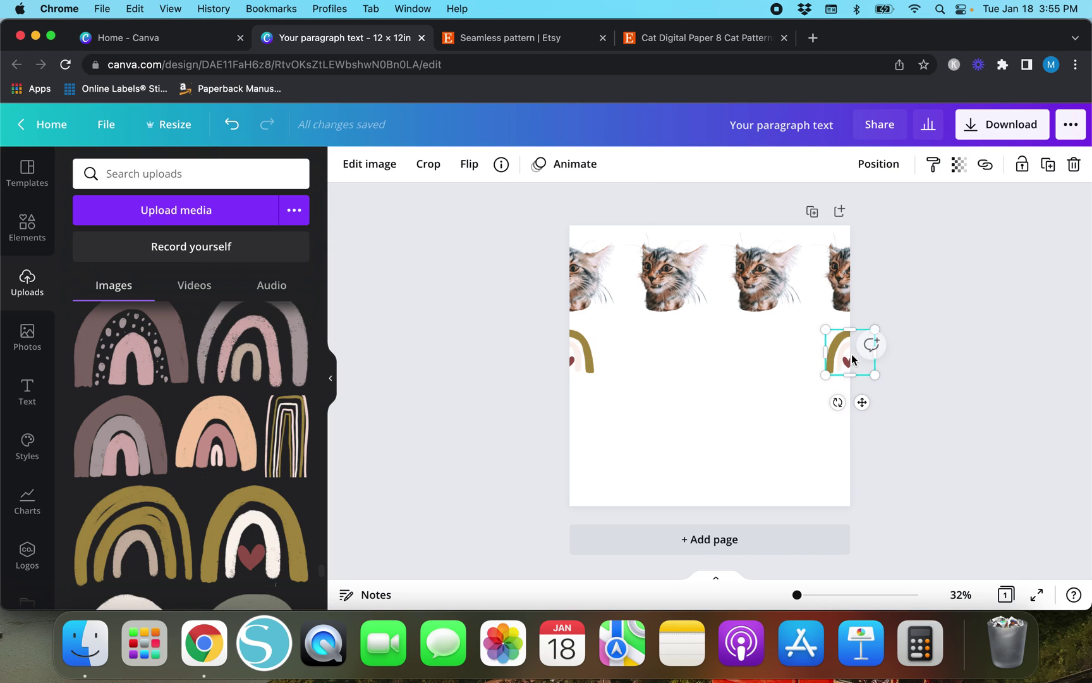
- Fill the row between the two half rainbows with three more copies of the heart rainbow
click(737, 395)
drag(581, 361, 639, 361)
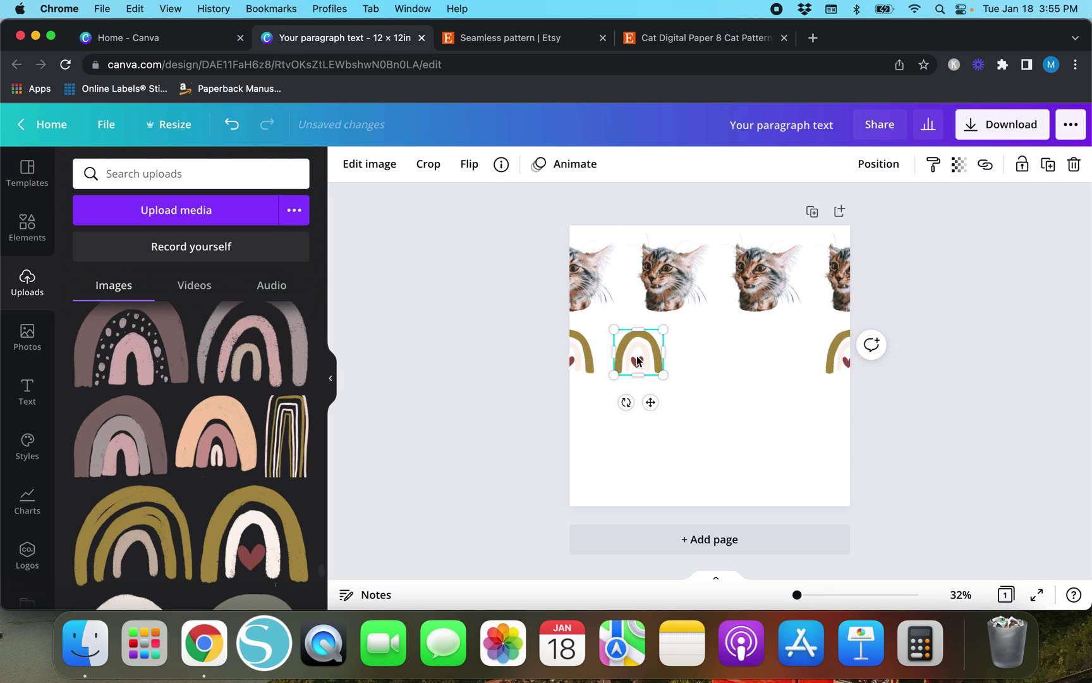
drag(641, 368, 776, 361)
click(494, 406)
- Select all five rainbows and tidy up their spacing so the row is even
drag(487, 378, 870, 356)
click(910, 168)
click(711, 461)
click(483, 431)
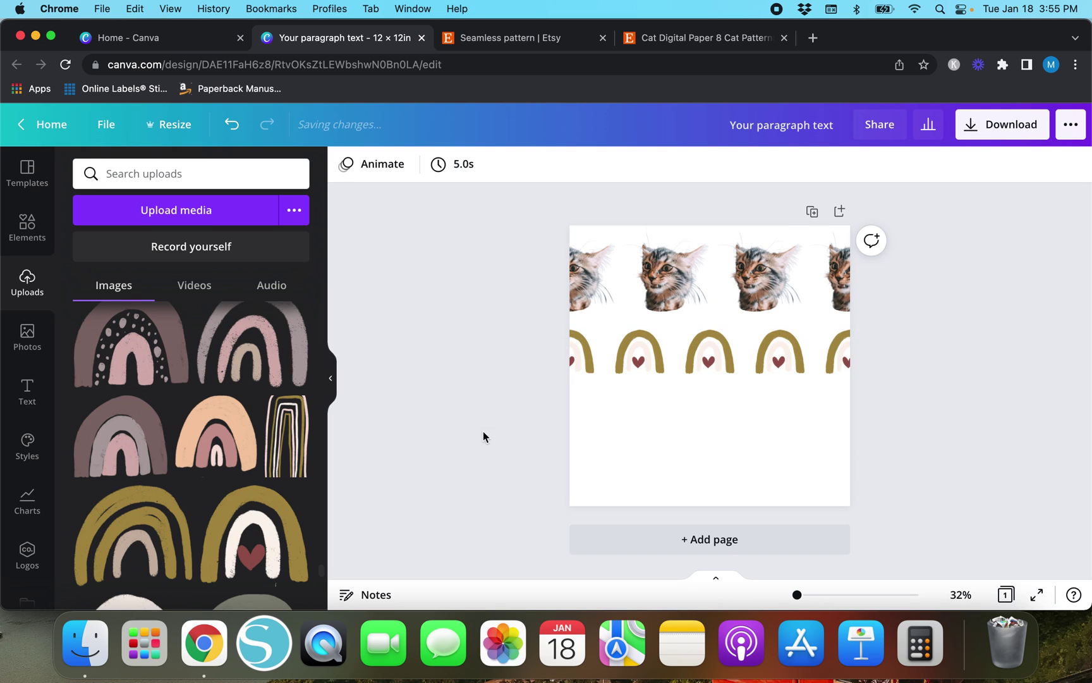
- Select the whole row of rainbows and move it up slightly, closer to the cat heads
drag(485, 237, 887, 379)
drag(776, 365, 337, 439)
drag(684, 362, 870, 366)
drag(785, 353, 784, 344)
drag(526, 261, 817, 277)
click(499, 371)
- Duplicate the cat and rainbow rows together and place the copy directly below them, filling the page down to its bottom edge
drag(487, 290, 928, 372)
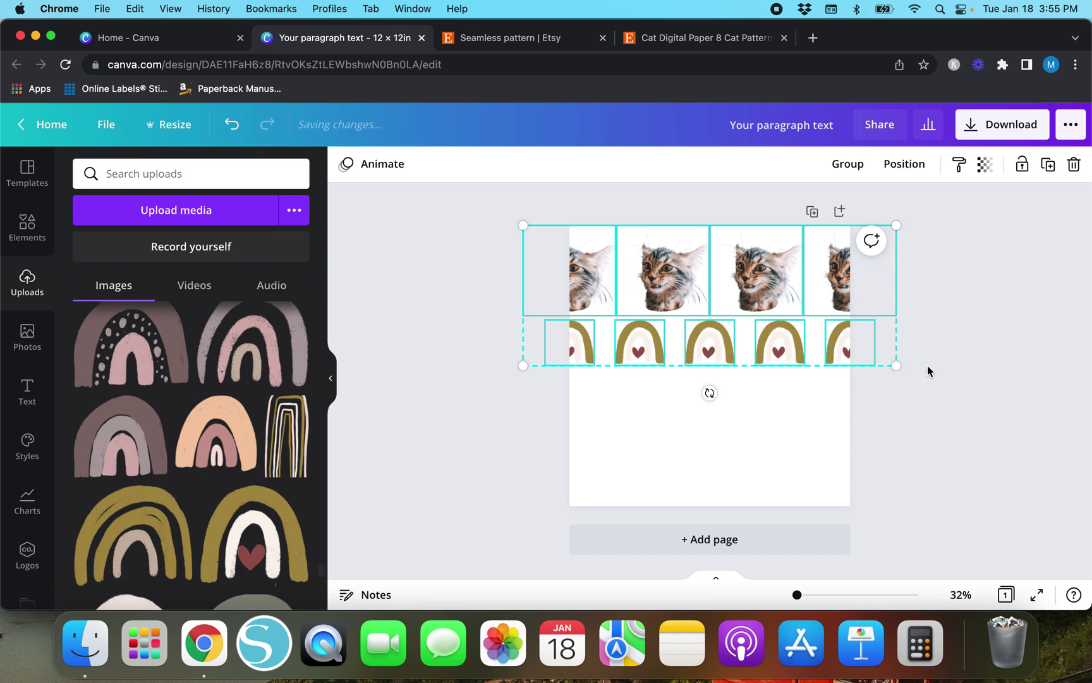
key(super+d)
mouse_move(773, 497)
mouse_down()
mouse_move(769, 481)
mouse_move(788, 481)
mouse_up()
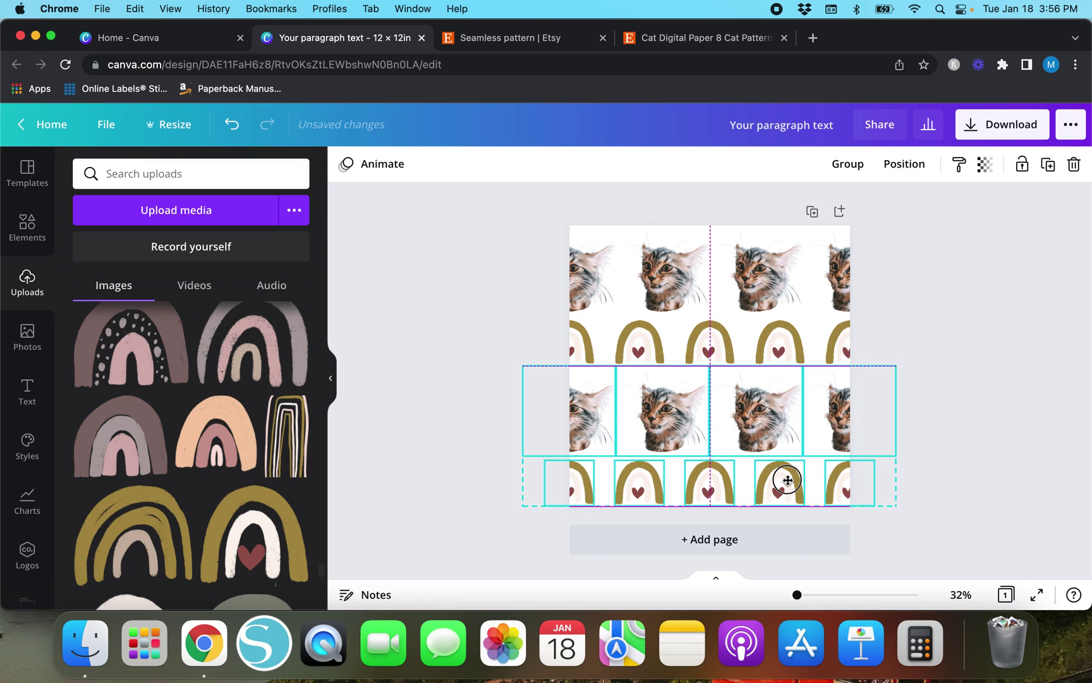
drag(788, 481, 786, 484)
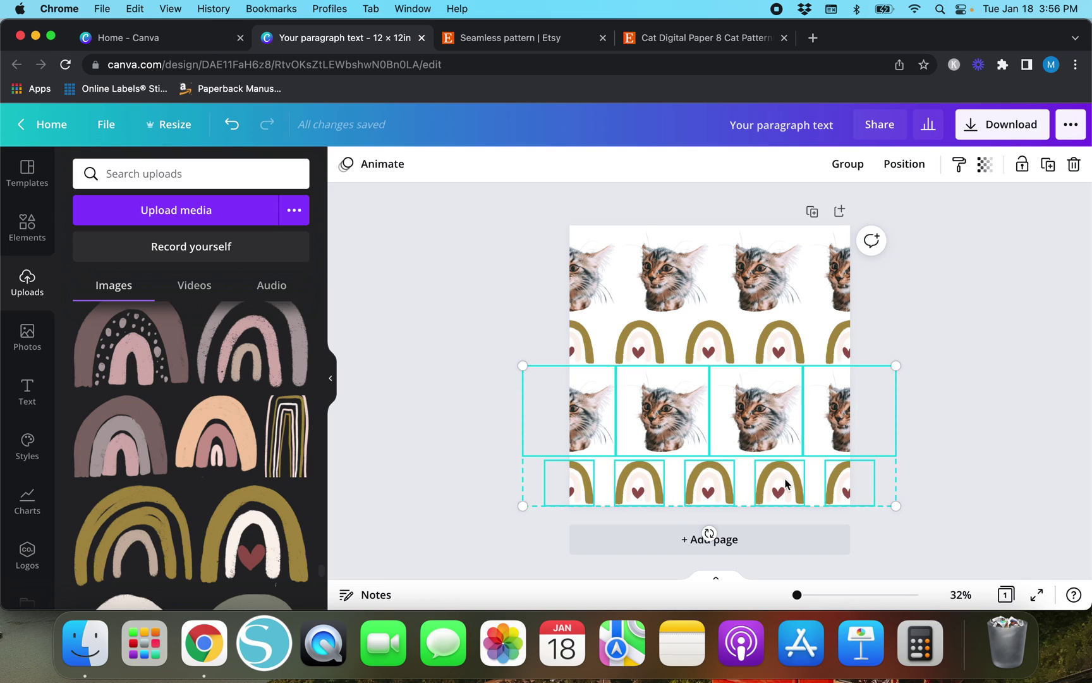
click(463, 424)
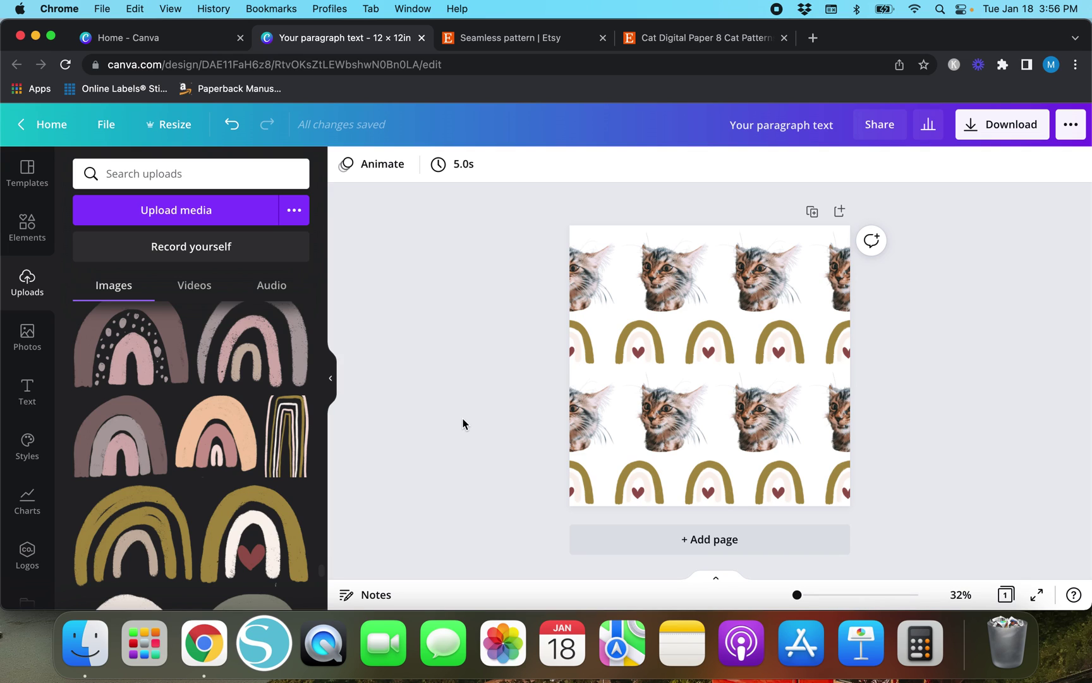
- Set the page background to the light pinkish grey from the cat's photo colours, after trying peach and cream
click(609, 229)
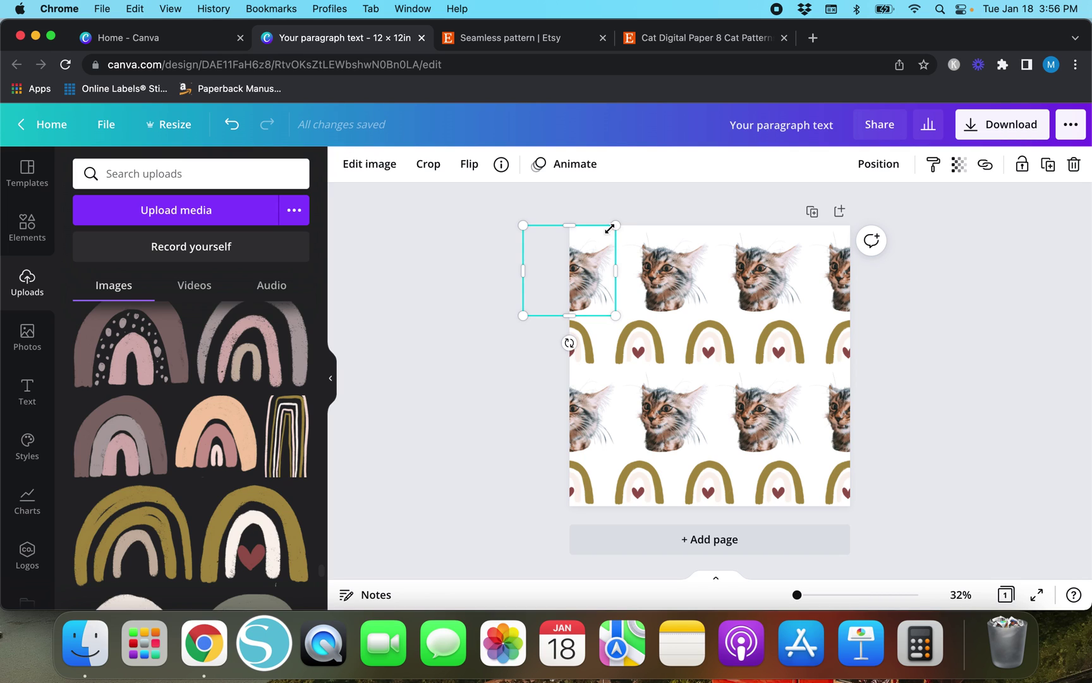
click(601, 344)
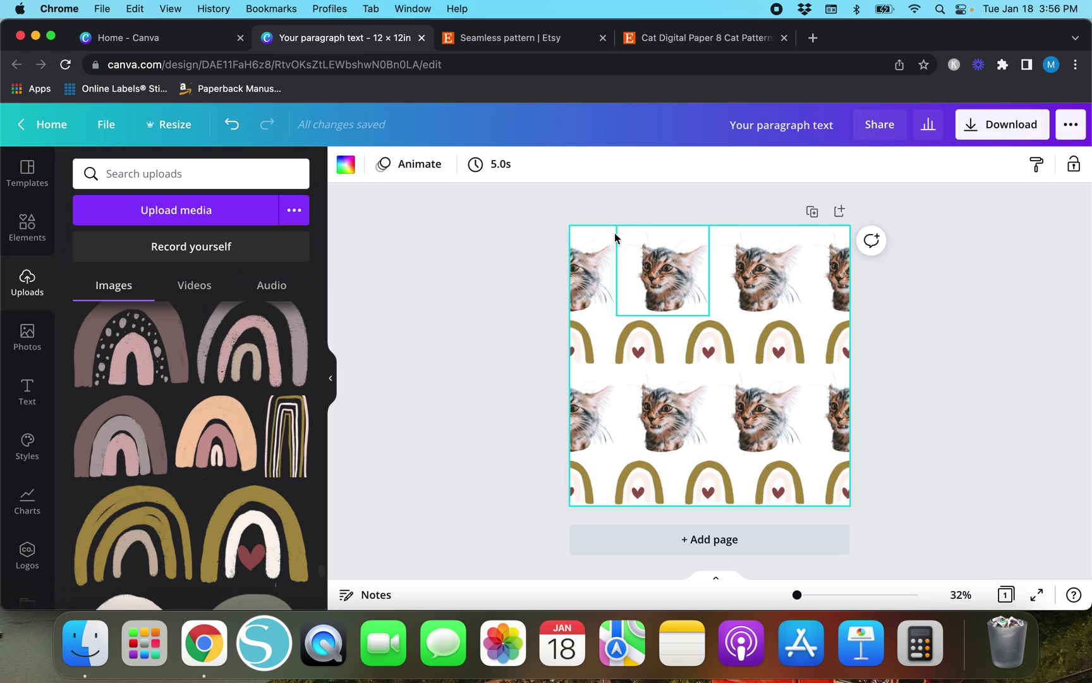
click(345, 166)
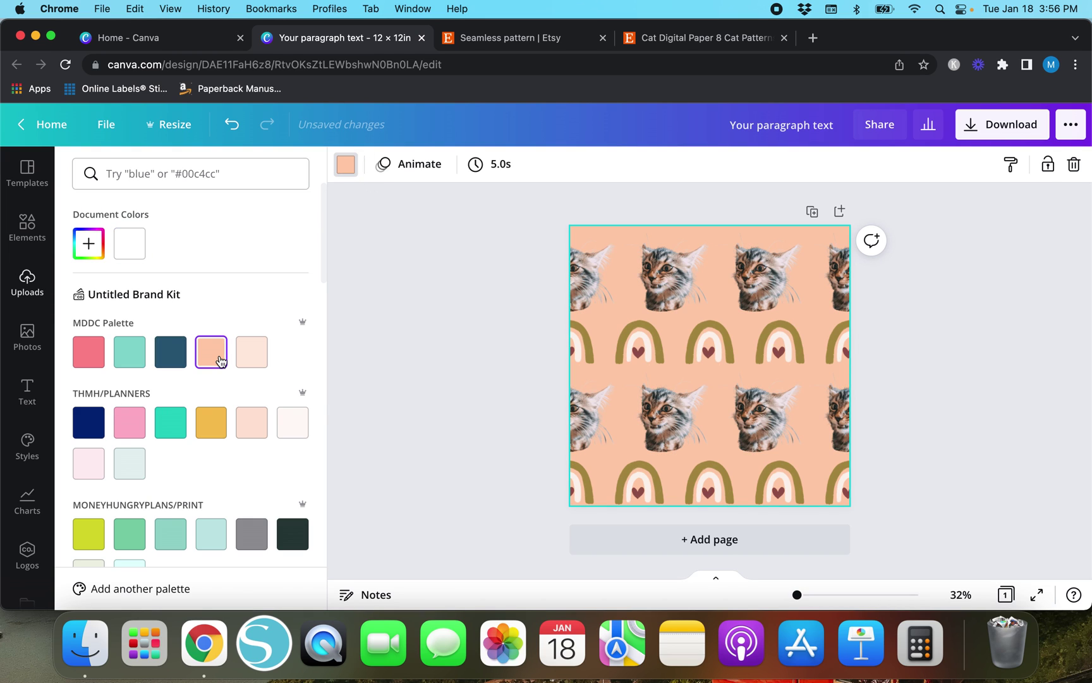
scroll(220, 361, down, 10)
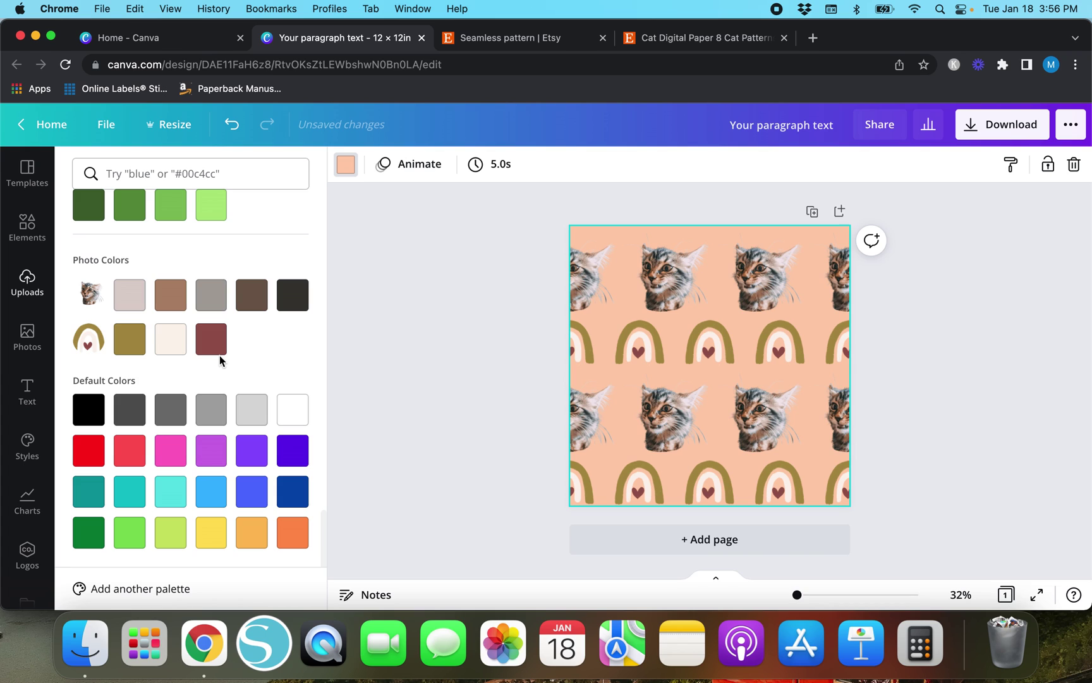
click(163, 347)
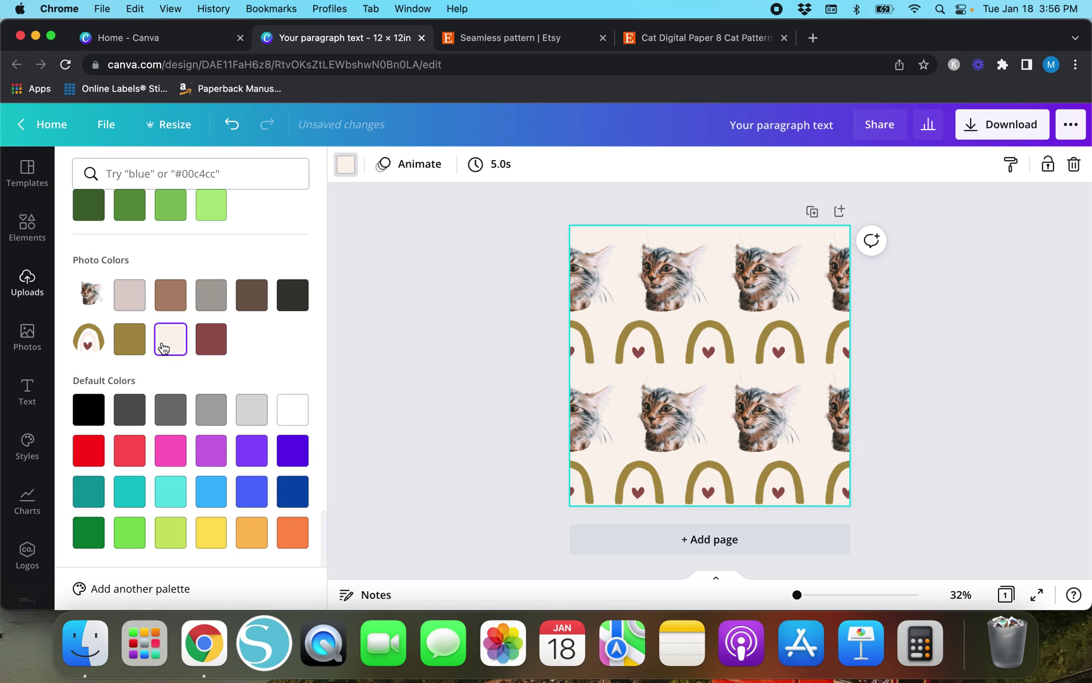
click(136, 301)
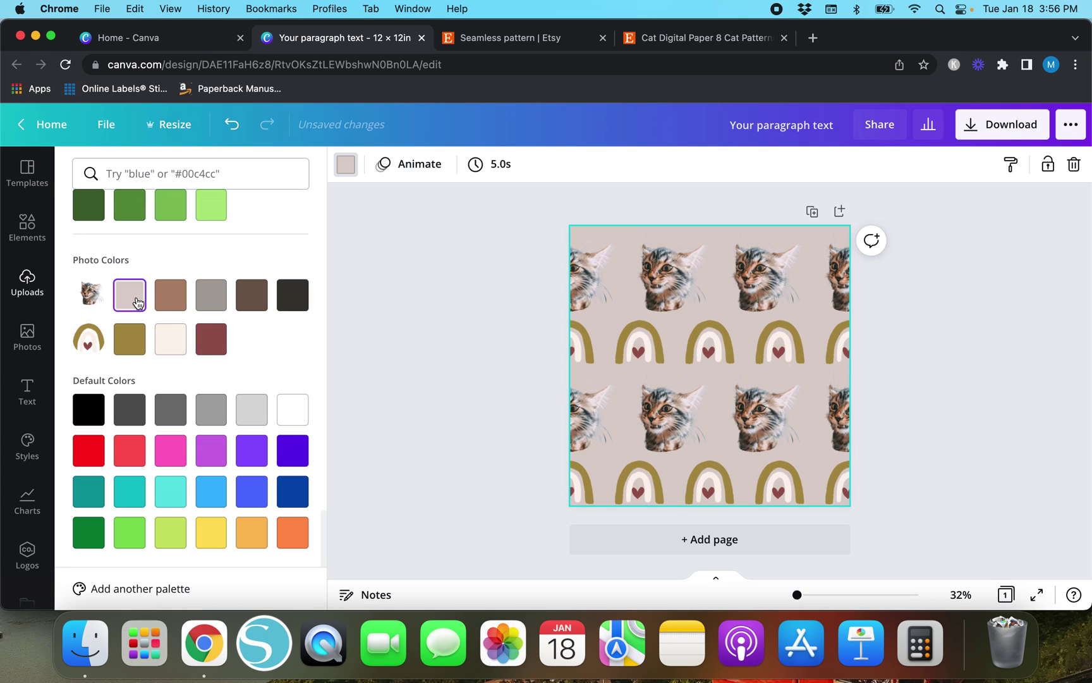
- Try the cat's grey, dark brown, near-black and reddish-brown photo colours as background, then return to the light pinkish grey
click(210, 296)
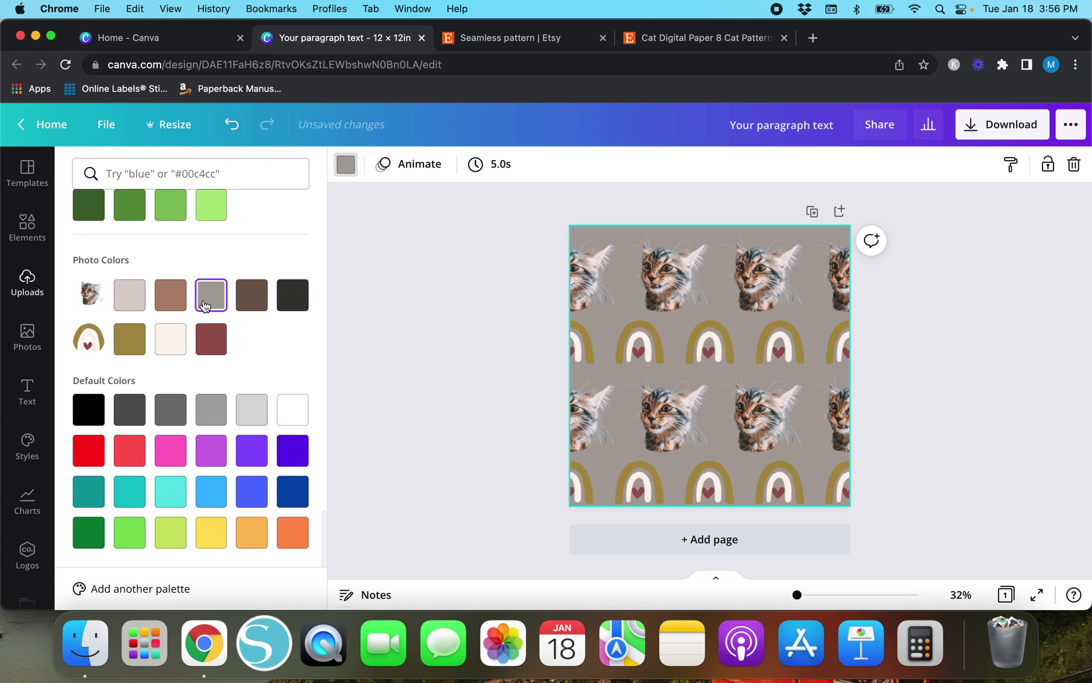
click(258, 302)
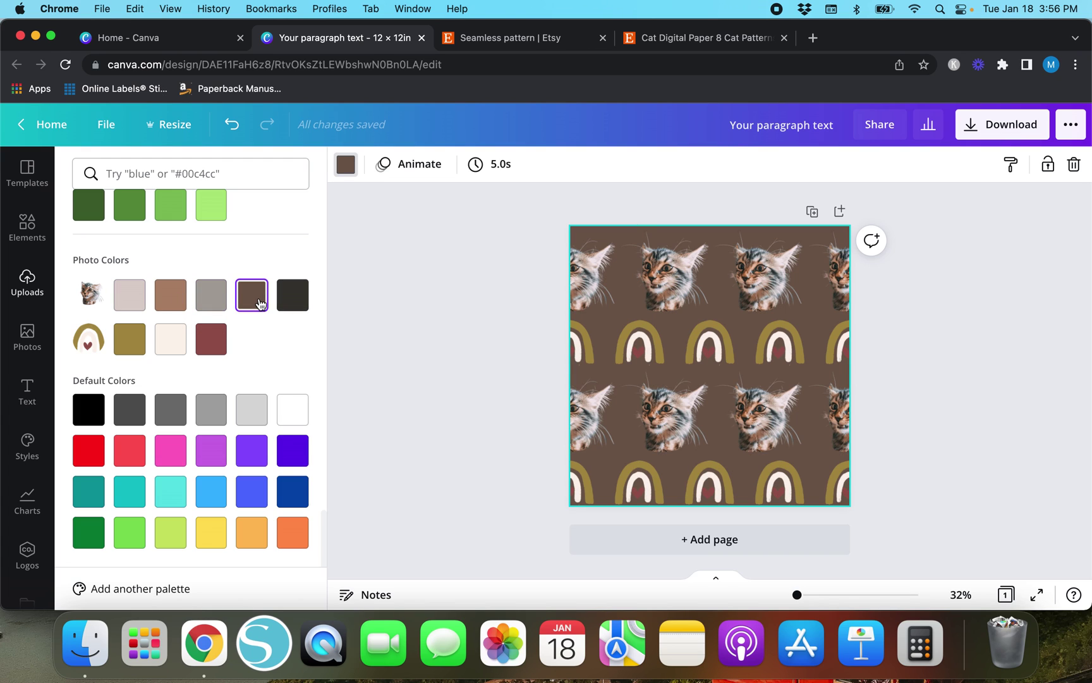
click(297, 303)
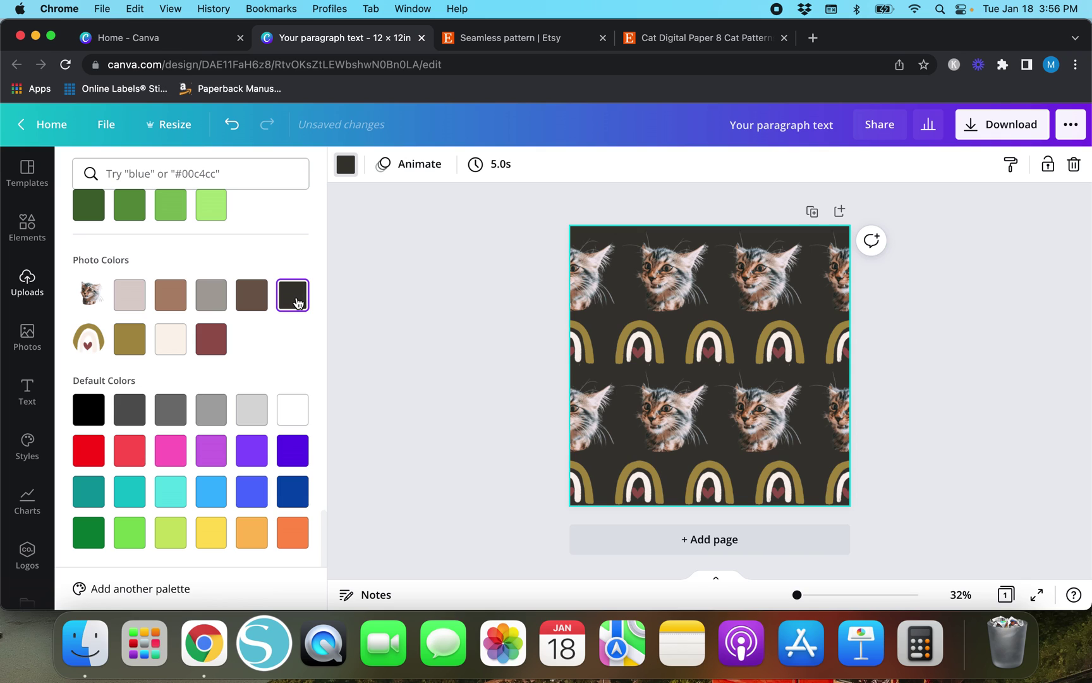
click(173, 302)
click(116, 303)
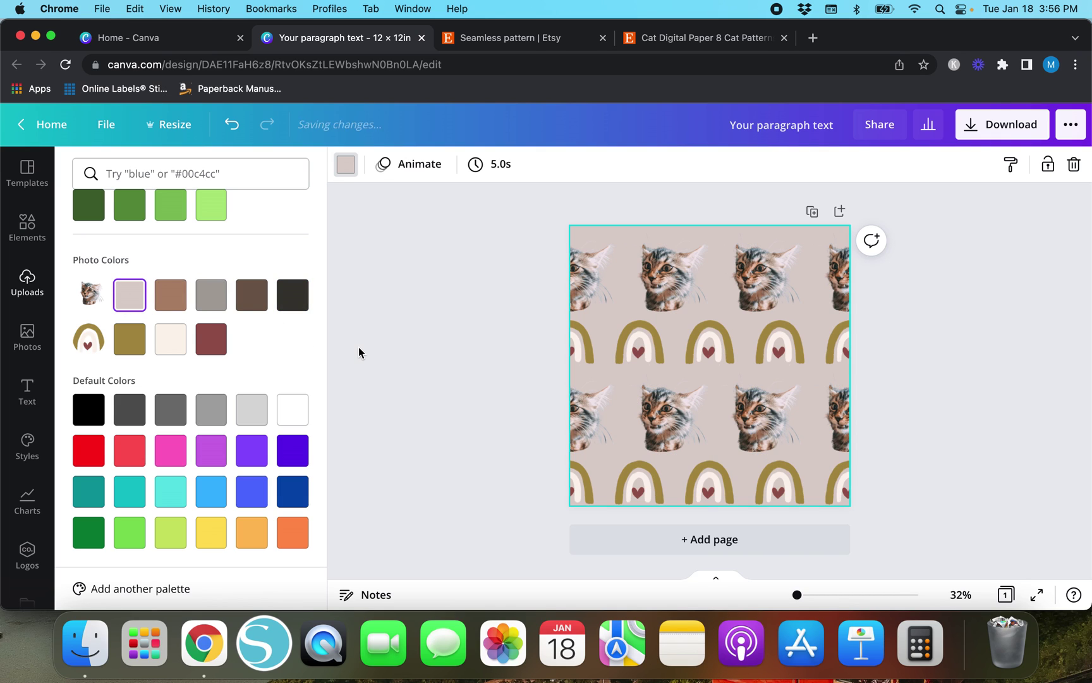
click(459, 354)
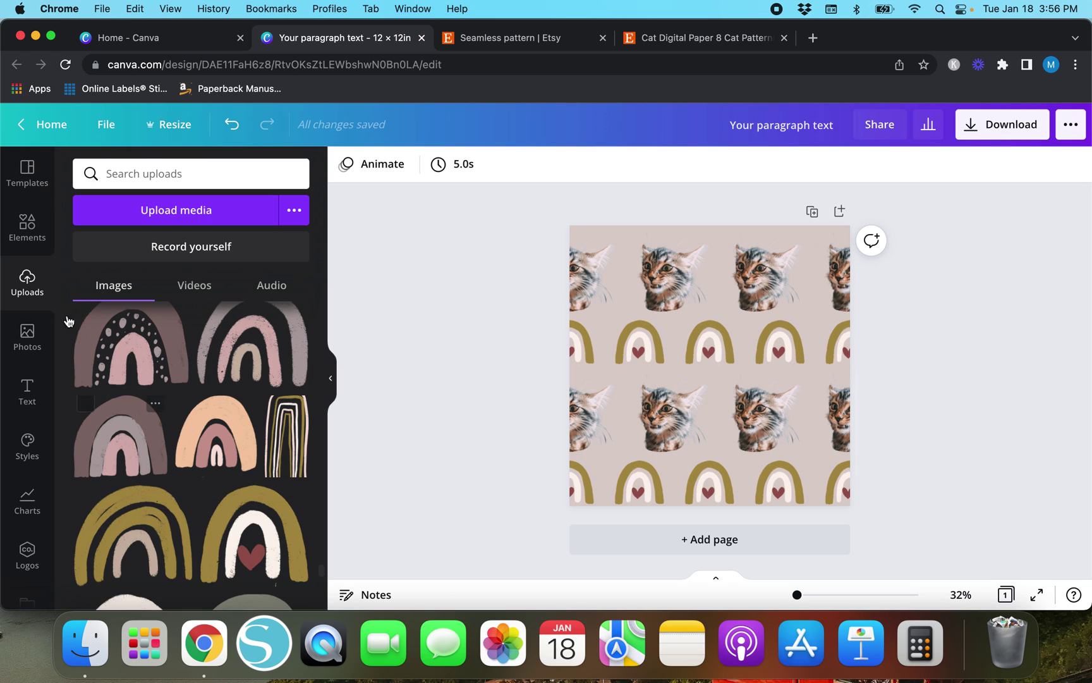
- Search the elements for "paw print" and add the solid four-toed paw graphic to the page
click(28, 230)
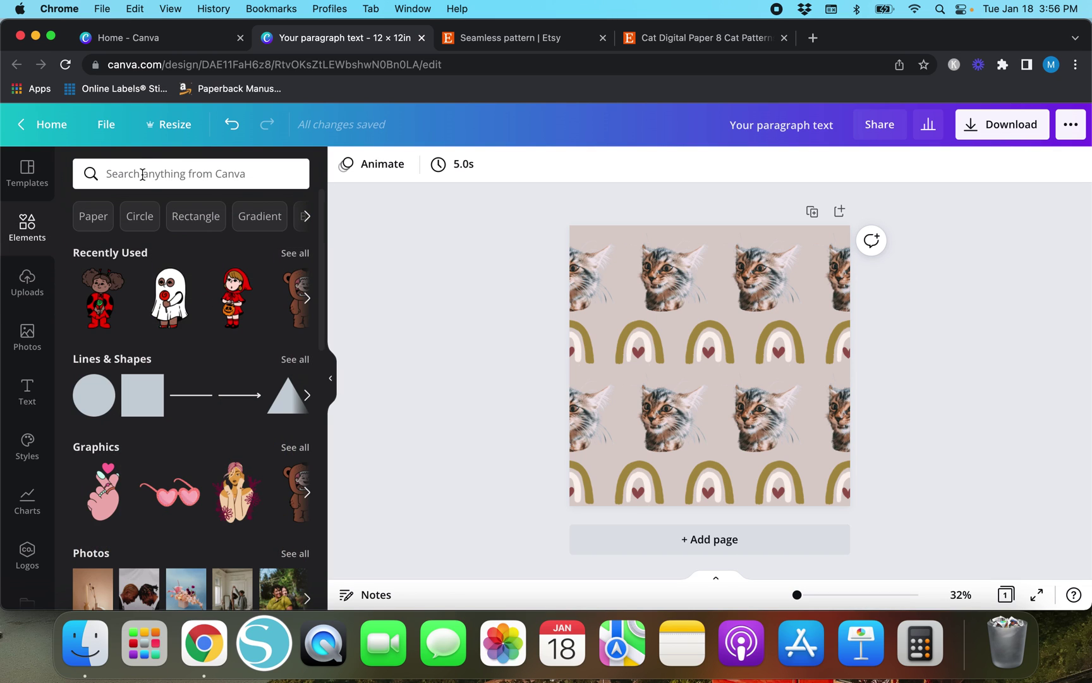
click(143, 175)
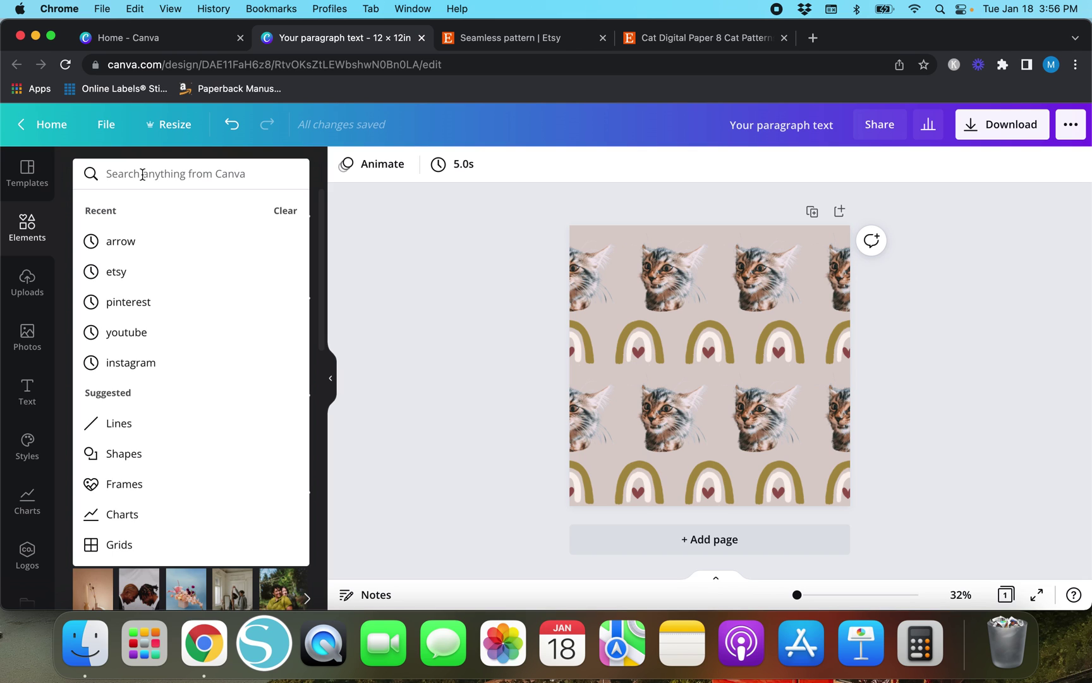
text(paw print)
key(Return)
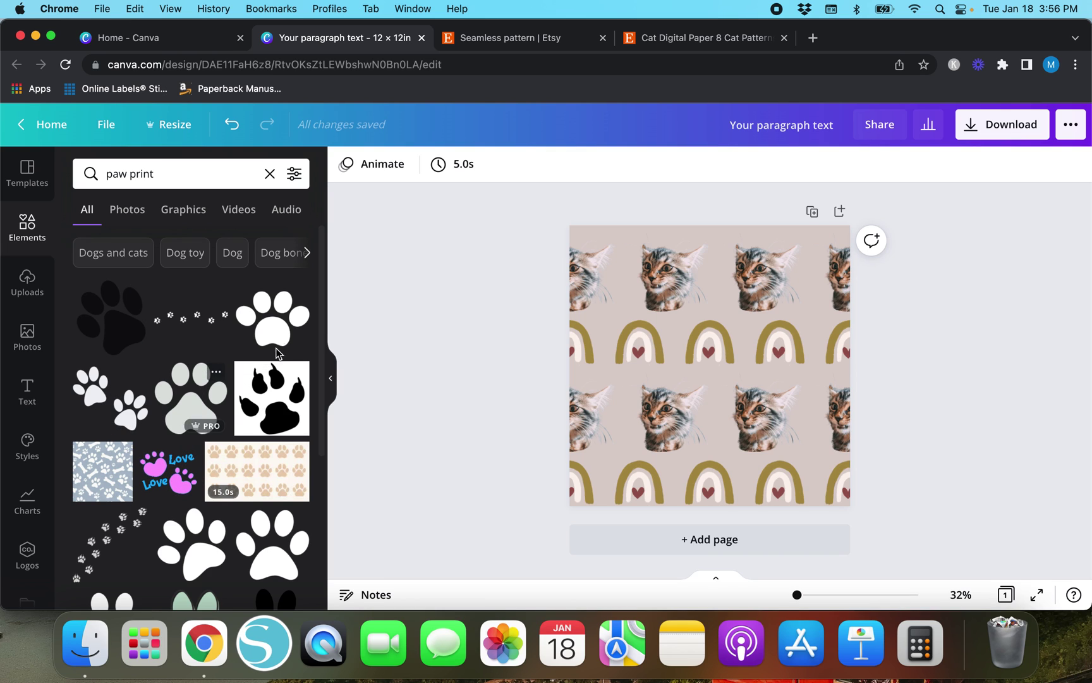
click(276, 326)
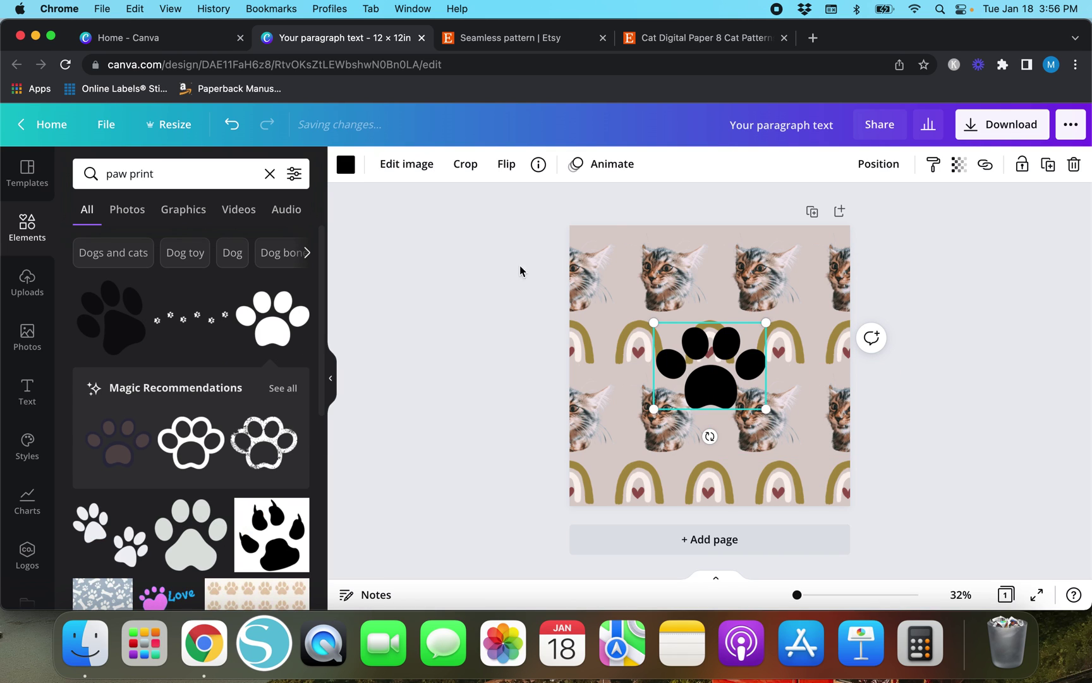
- Try the reddish-brown and then the light brown photo colour on the paw print
click(346, 165)
scroll(184, 376, down, 5)
scroll(184, 377, down, 5)
click(215, 367)
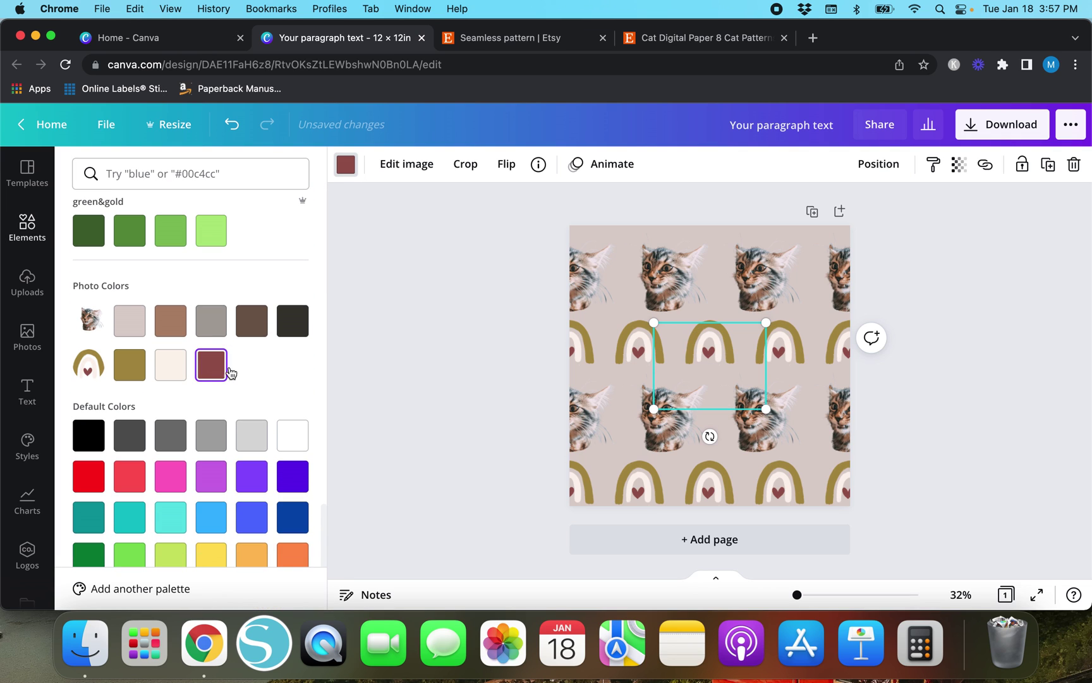
click(165, 324)
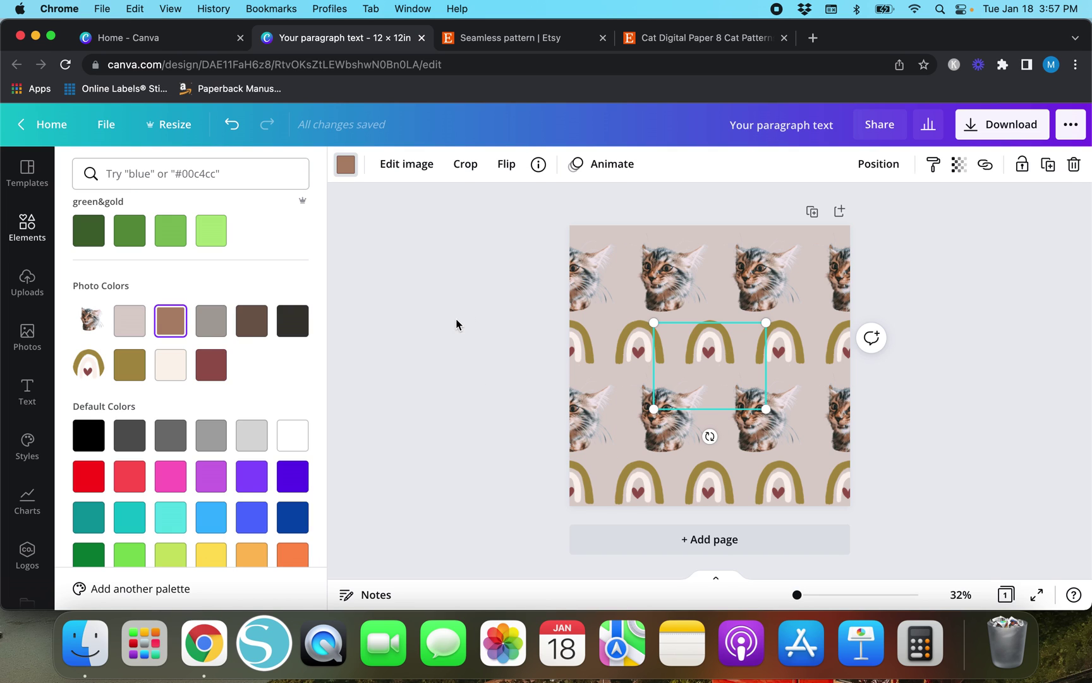
click(458, 324)
- Remove the paw print from the page, leaving only the cat and rainbow rows
click(707, 378)
drag(656, 347, 596, 311)
drag(708, 378, 402, 373)
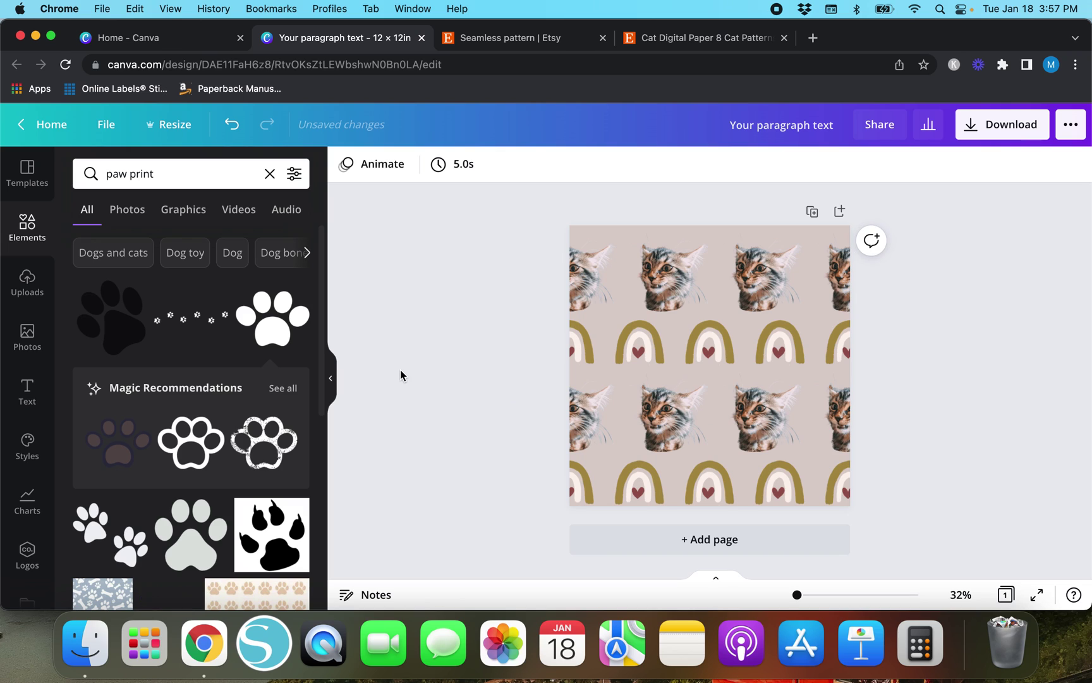
- Collapse the element library and save the pattern design
click(327, 383)
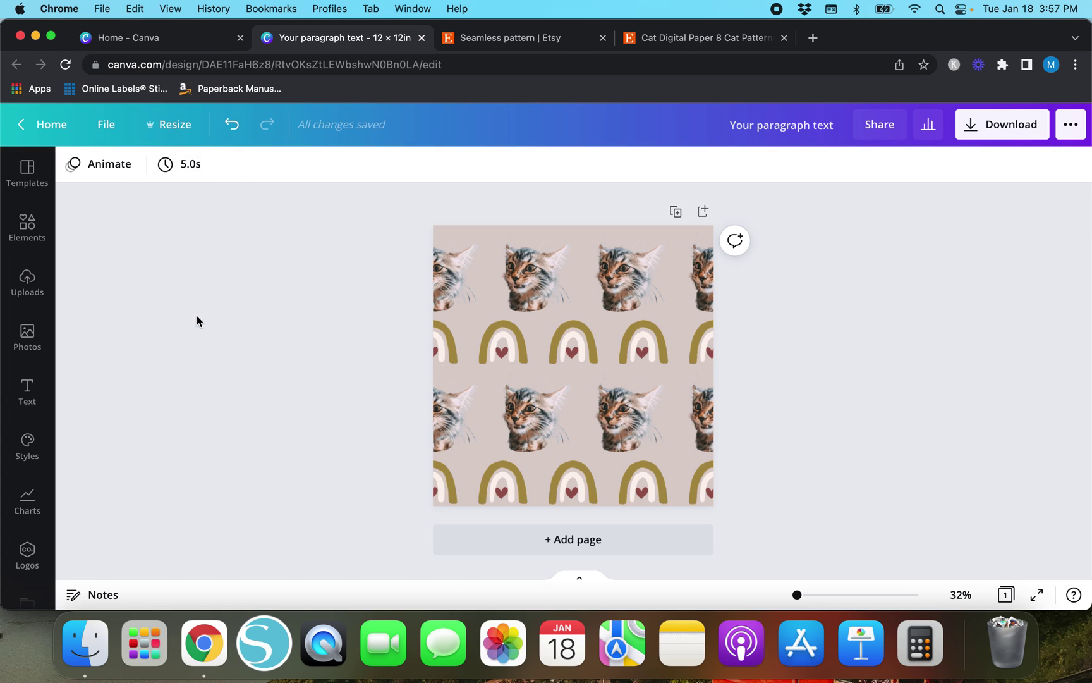
click(106, 124)
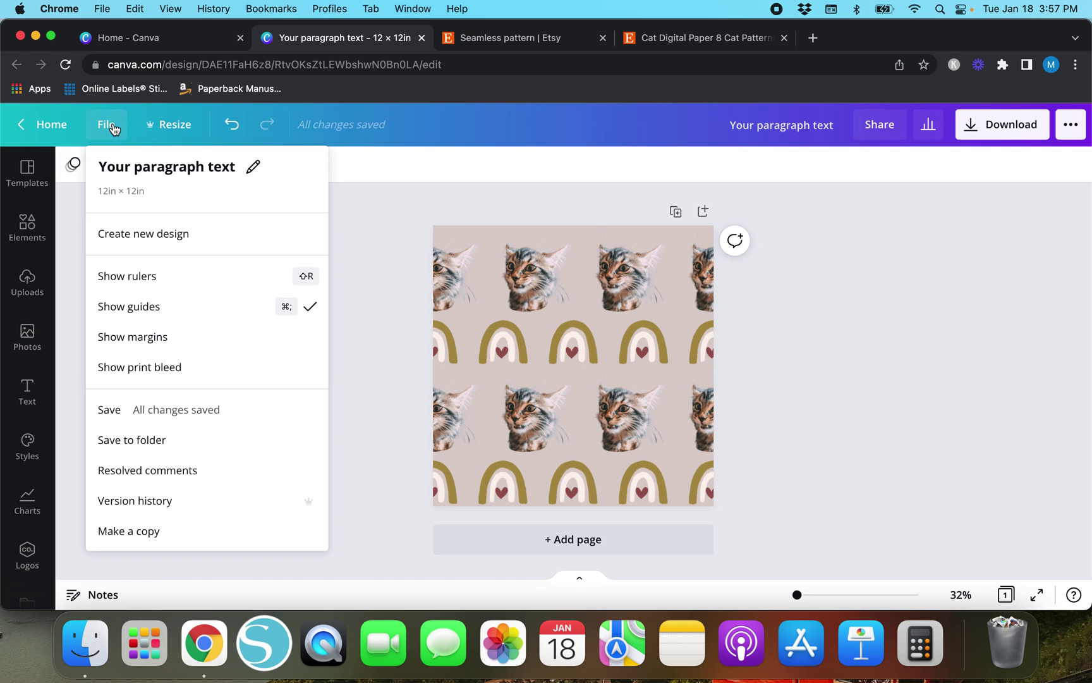
click(164, 419)
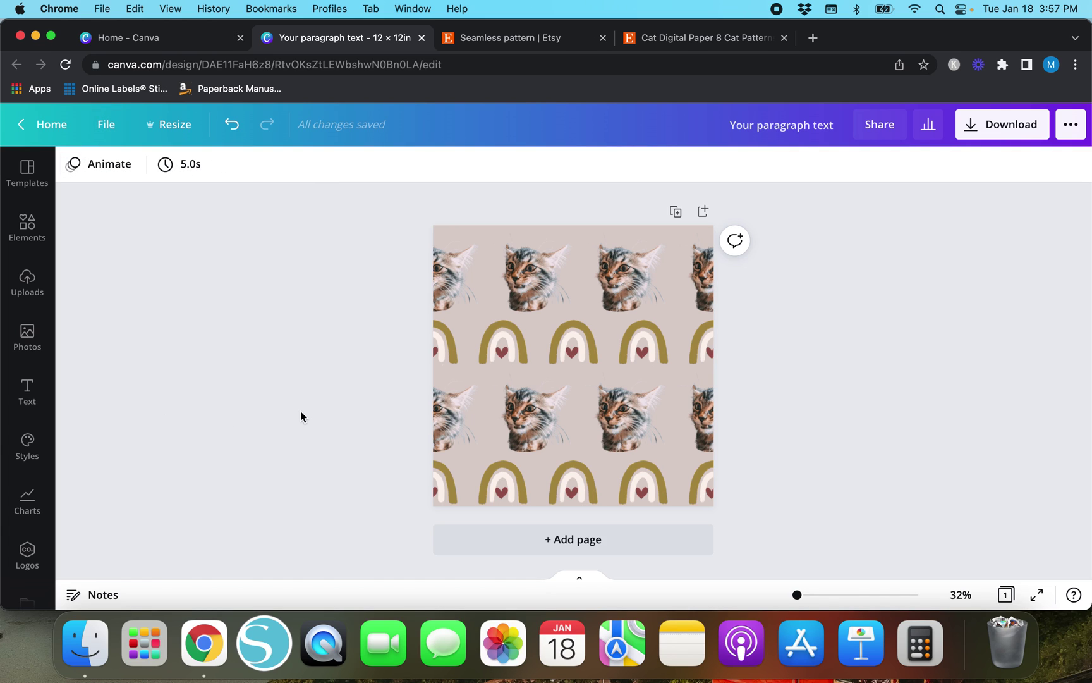
- Download the design as a PNG at size 1, saved as TESTPATTERN in the Test Stuff folder
click(976, 128)
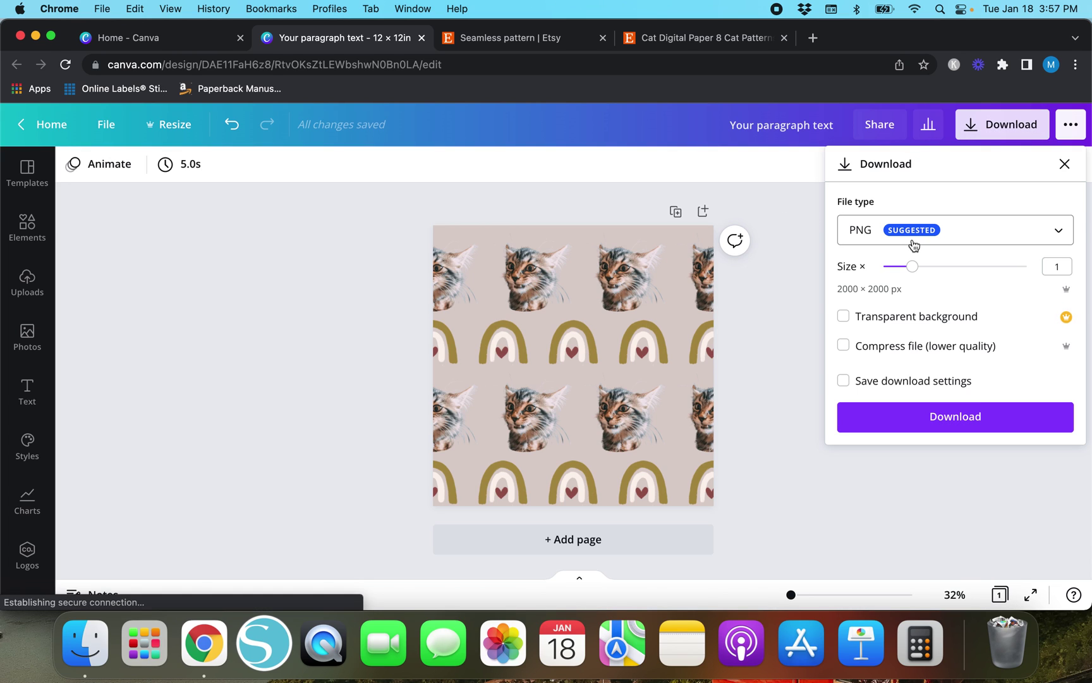
click(872, 421)
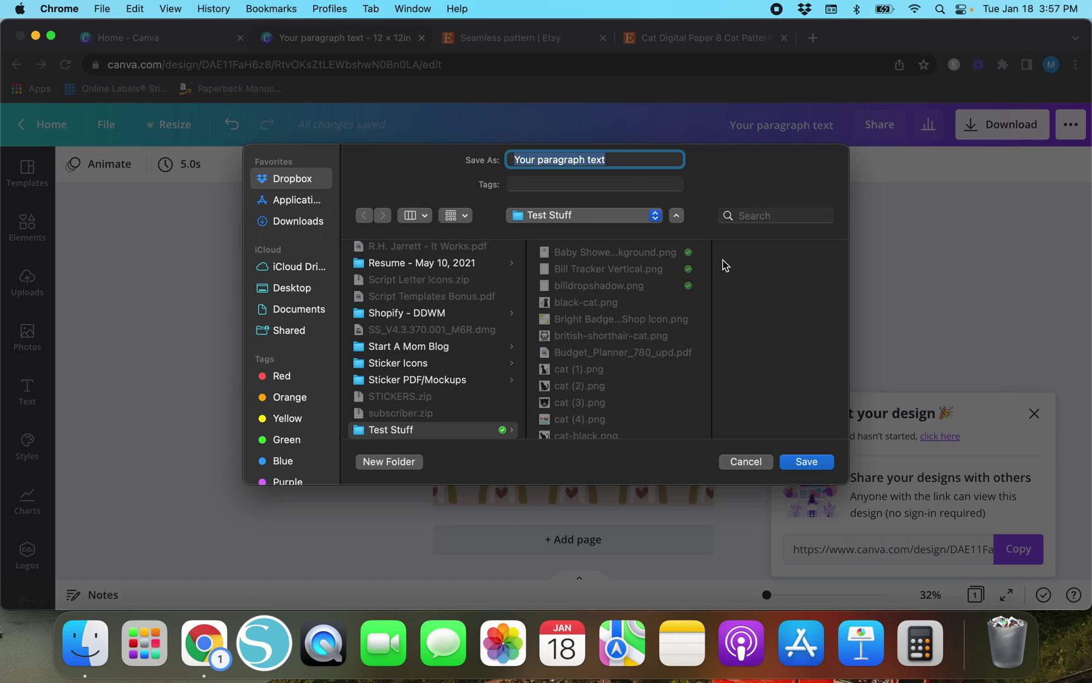
text(TEST)
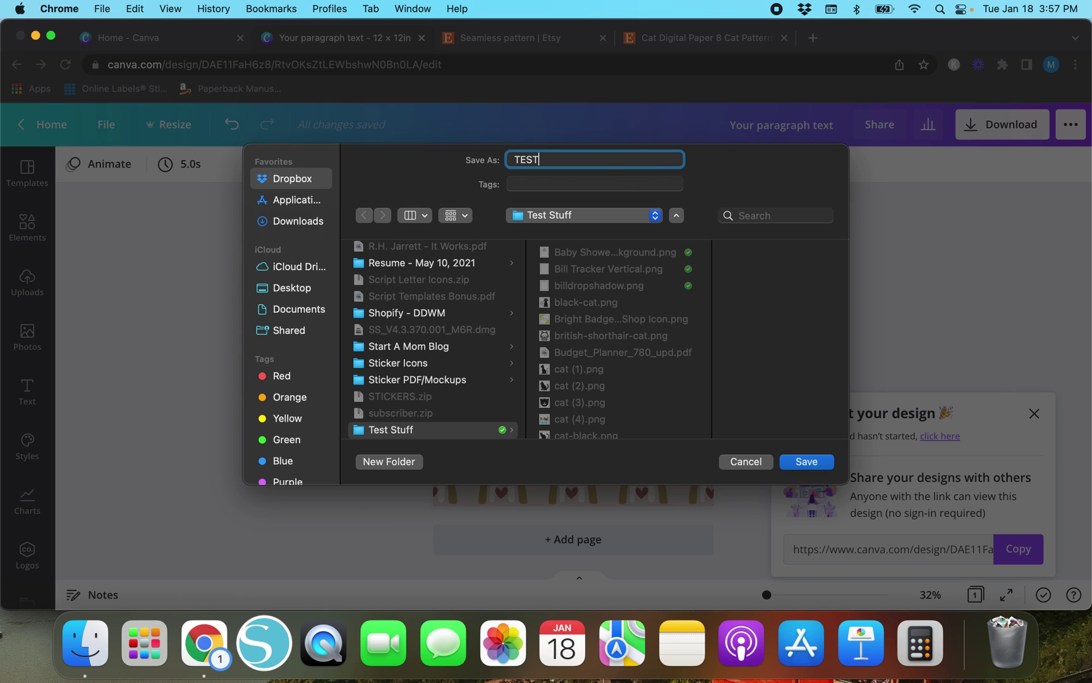
text(PATTERN)
key(Return)
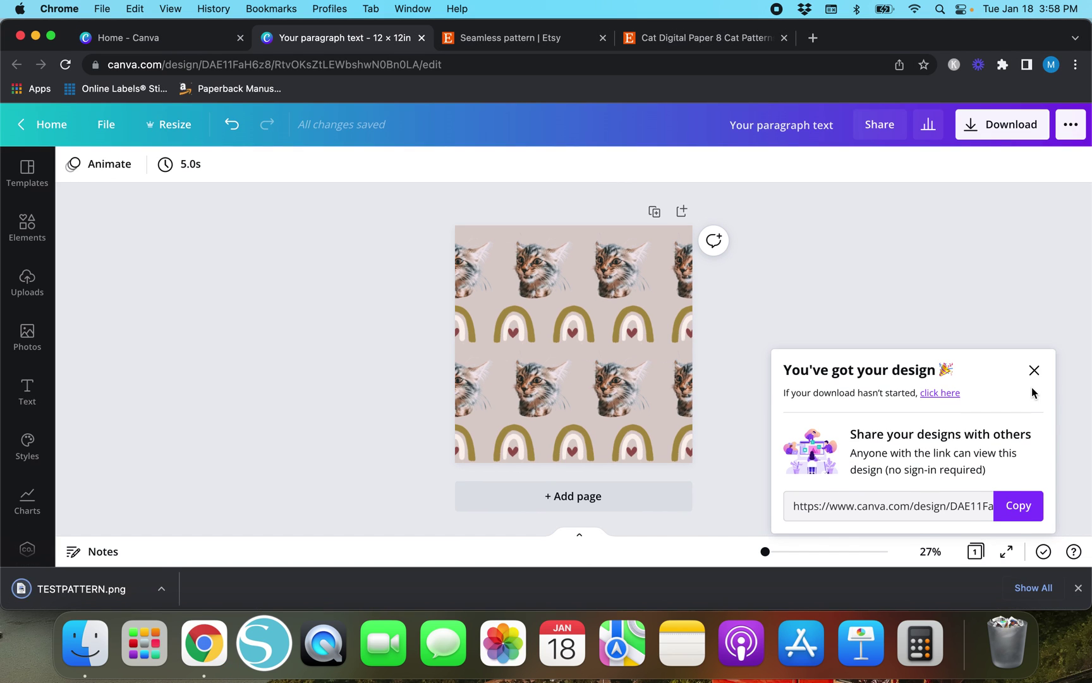
click(1034, 370)
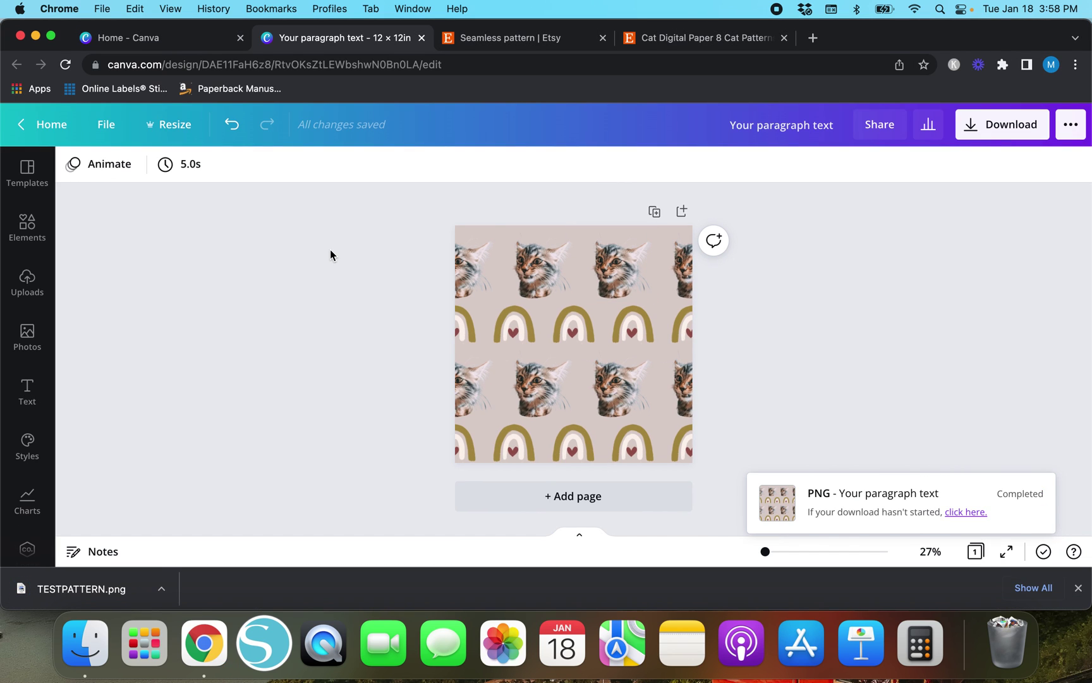
- Create a new 12 × 12 in design and upload the downloaded TESTPATTERN.png to it
click(175, 39)
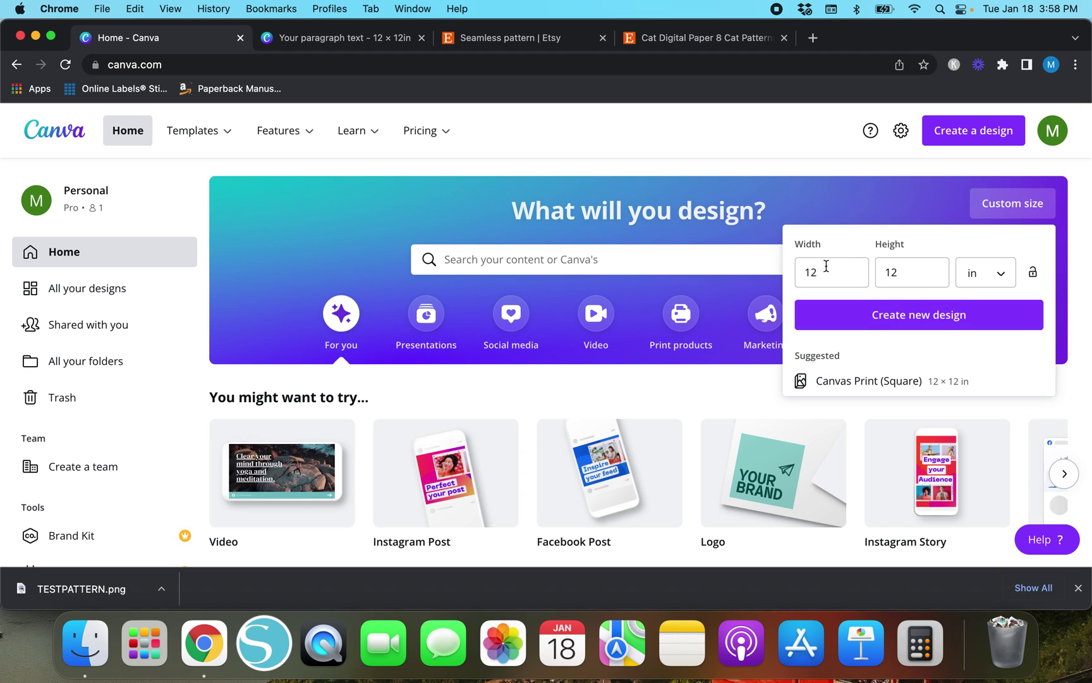
click(851, 324)
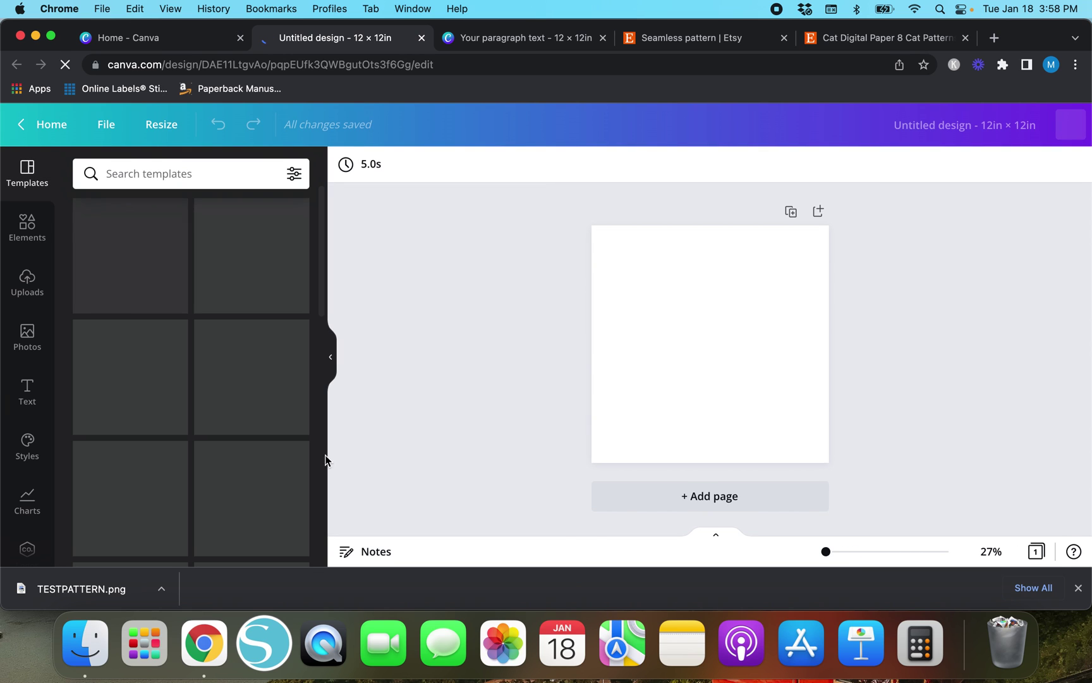
click(57, 597)
drag(56, 597, 144, 406)
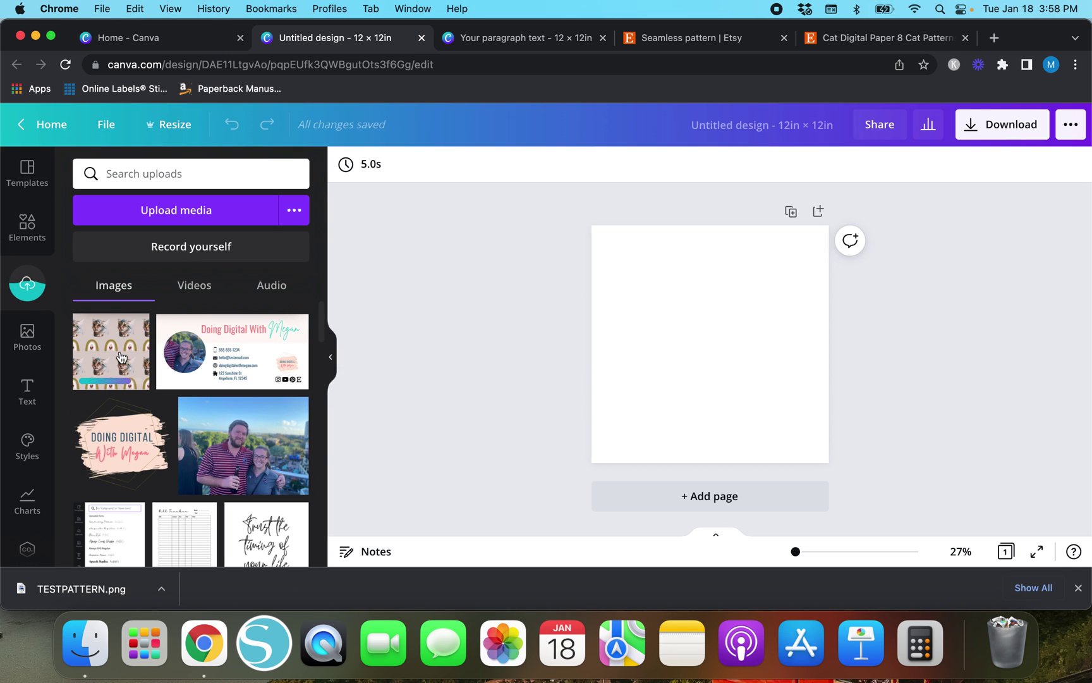
- Place the uploaded pattern image in the page's upper-left corner and scale it to 6 × 6 in
click(121, 357)
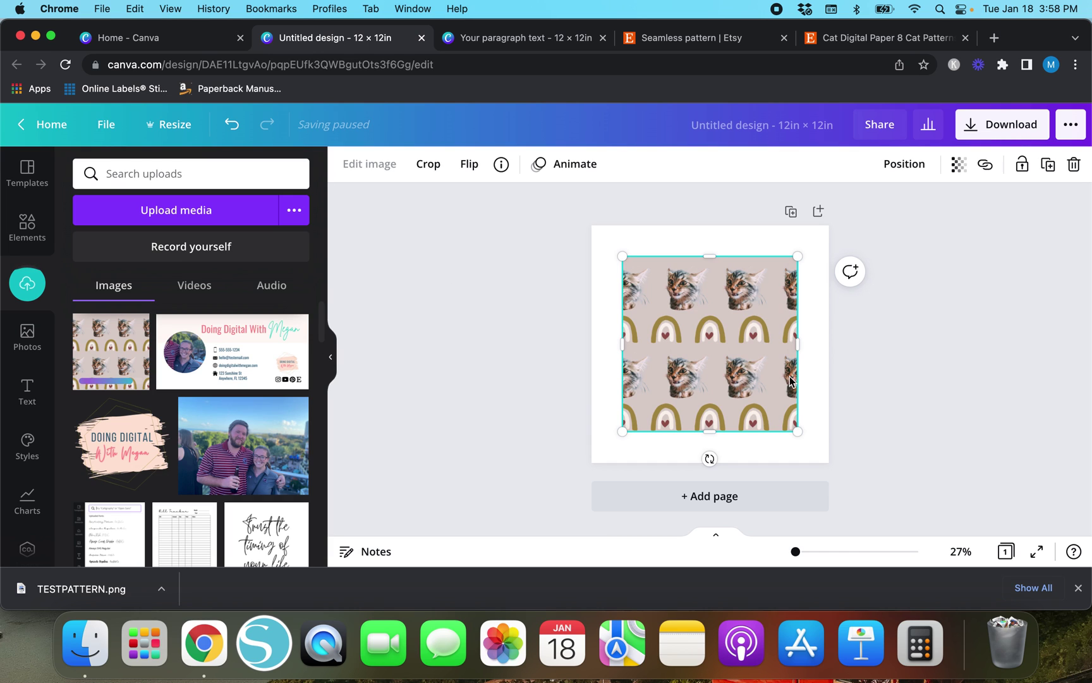
drag(707, 354, 745, 369)
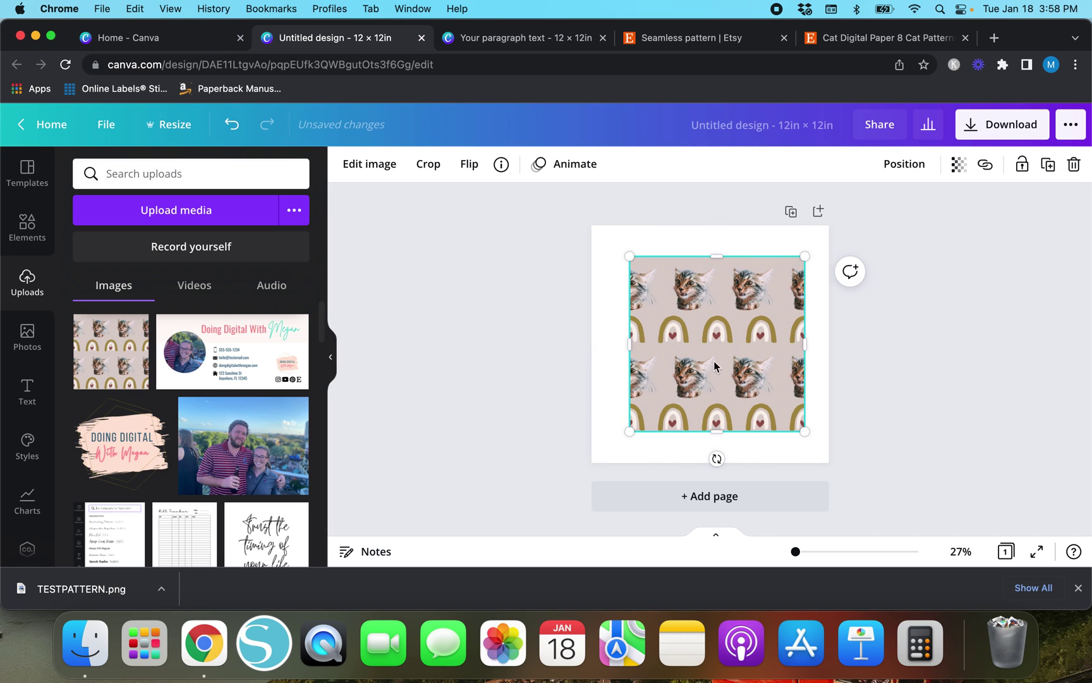
drag(747, 375, 707, 342)
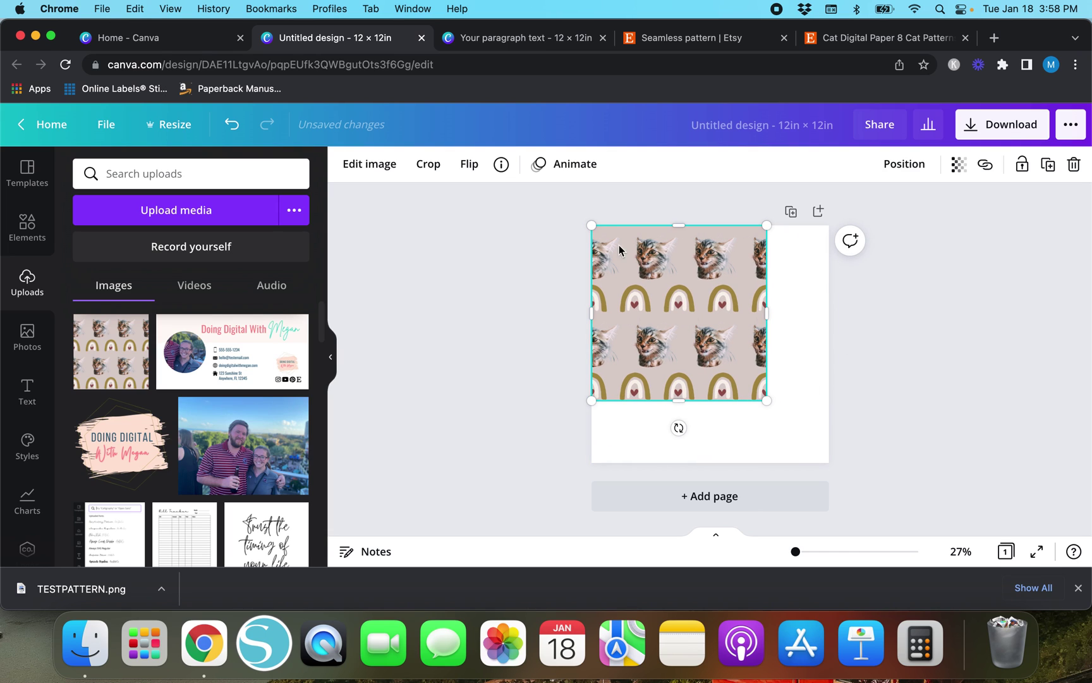
drag(764, 399, 685, 365)
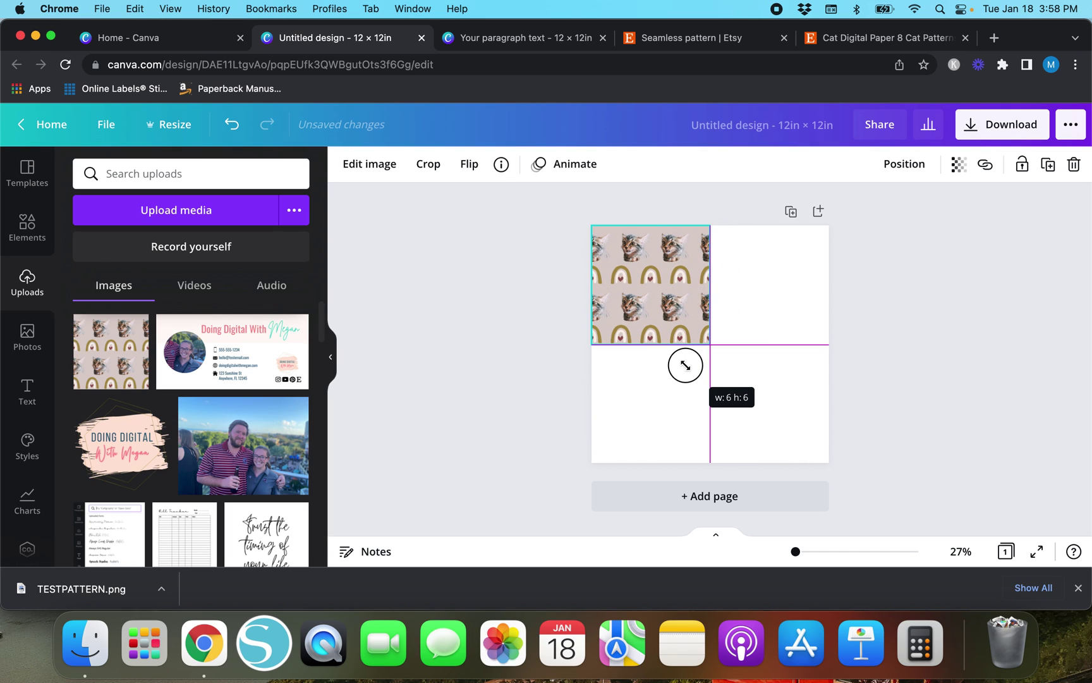
drag(686, 366, 685, 365)
click(476, 290)
- Duplicate the pattern tile and align the copy directly to its right, completing the upper half of the page
click(677, 300)
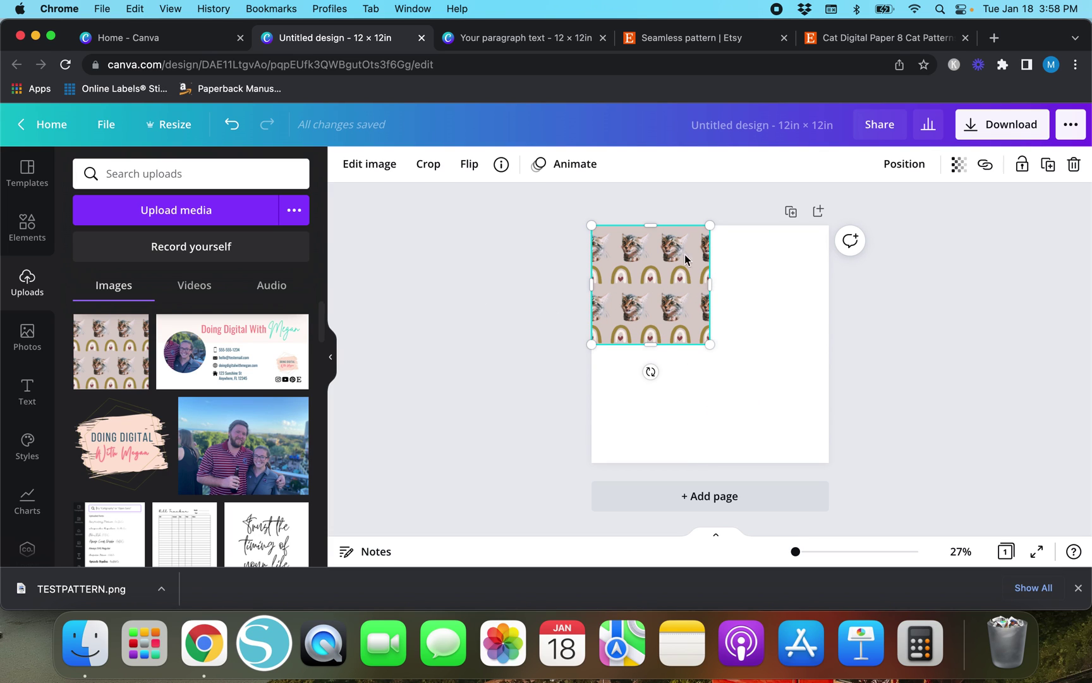
key(super+d)
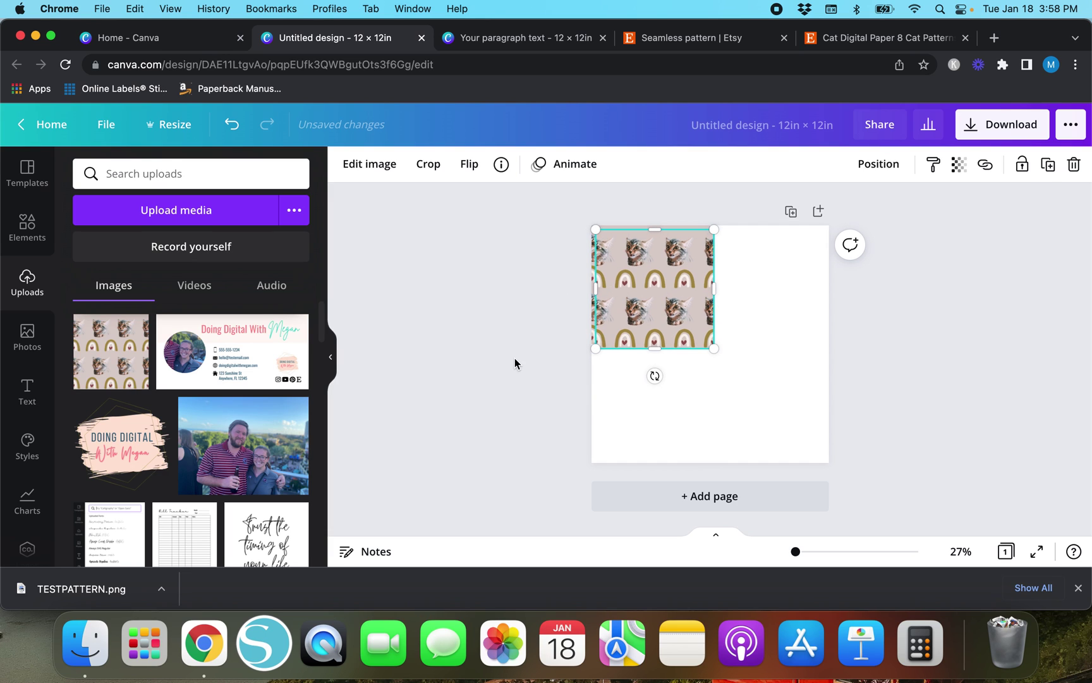
drag(649, 318, 757, 315)
click(569, 362)
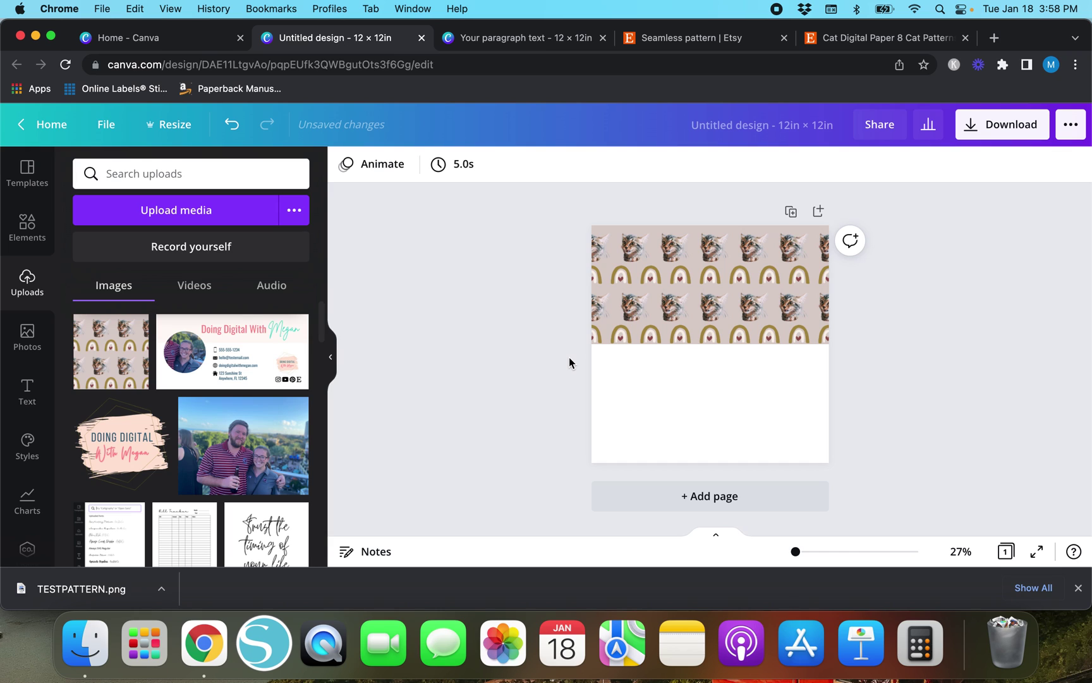
- Duplicate both upper tiles together and place the copies directly below to fill the lower half of the page
click(787, 308)
click(556, 309)
drag(552, 303, 882, 329)
drag(811, 282, 791, 400)
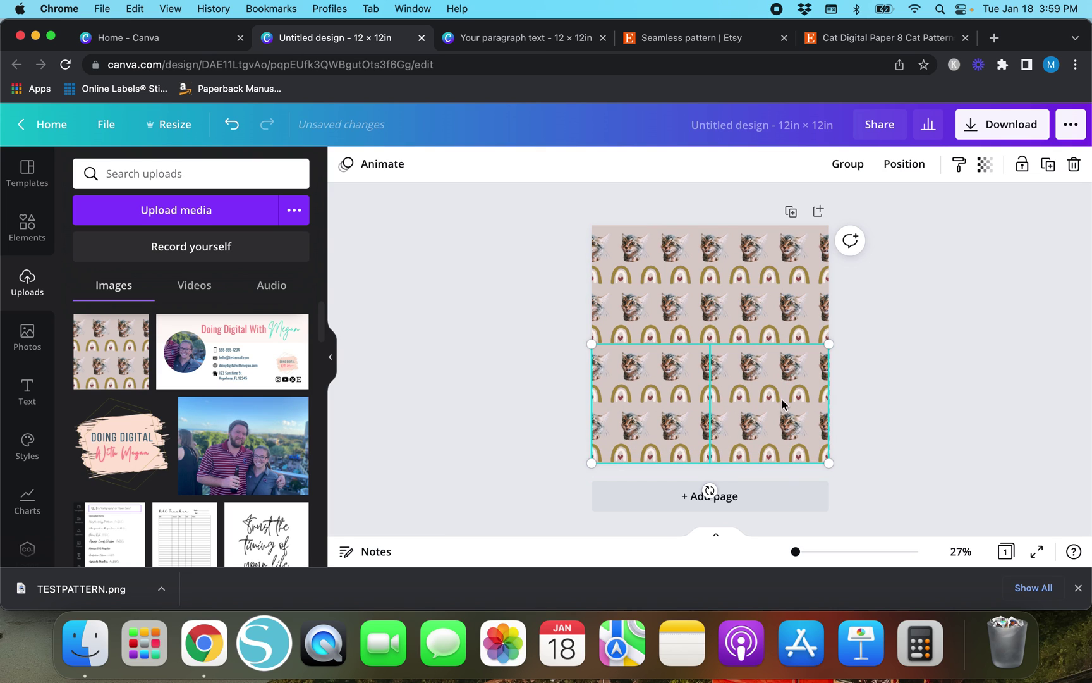
click(514, 423)
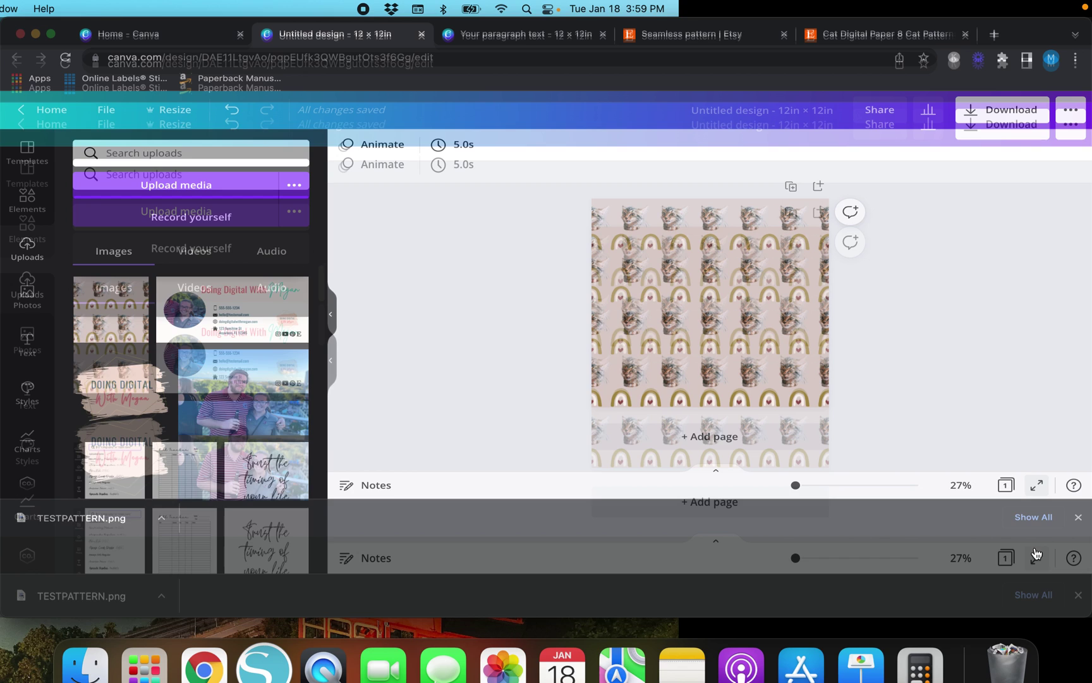
- View the tiled page in full screen and examine the seams between the four tiles, then return to the editor
click(1036, 554)
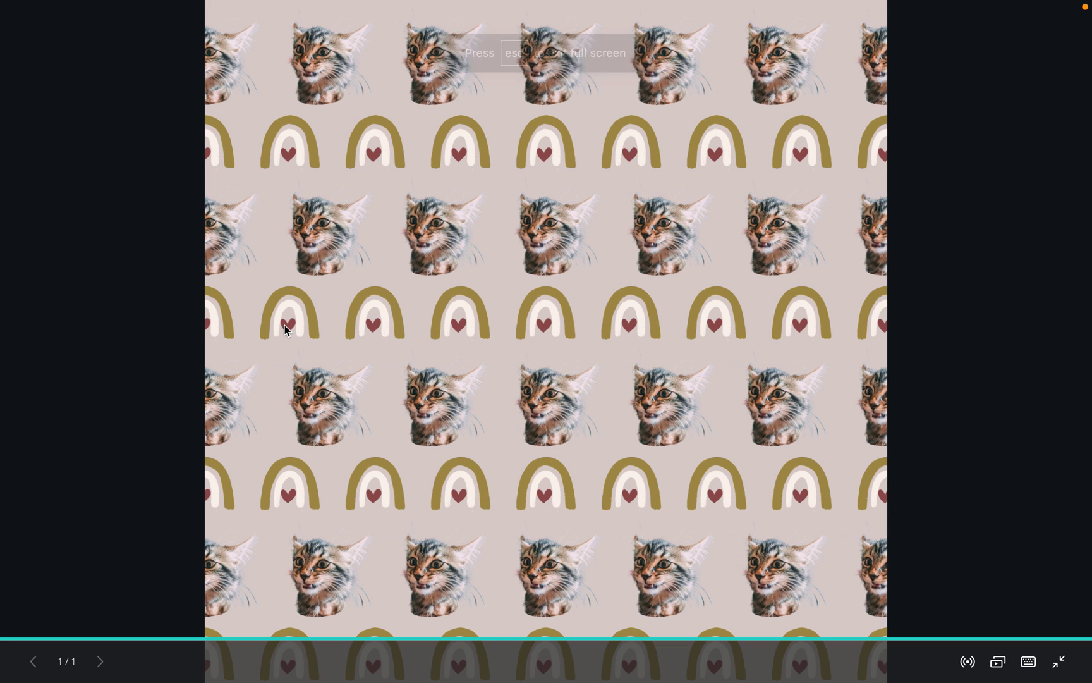
click(596, 280)
click(507, 96)
click(660, 243)
click(145, 392)
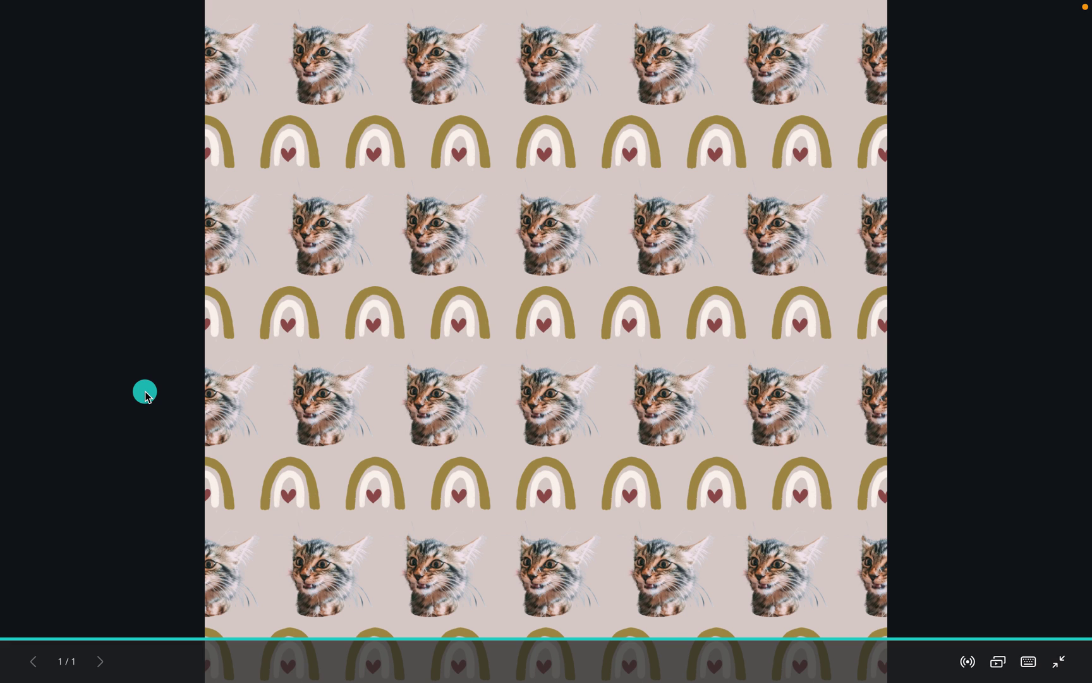
click(661, 490)
click(710, 308)
click(441, 404)
key(Escape)
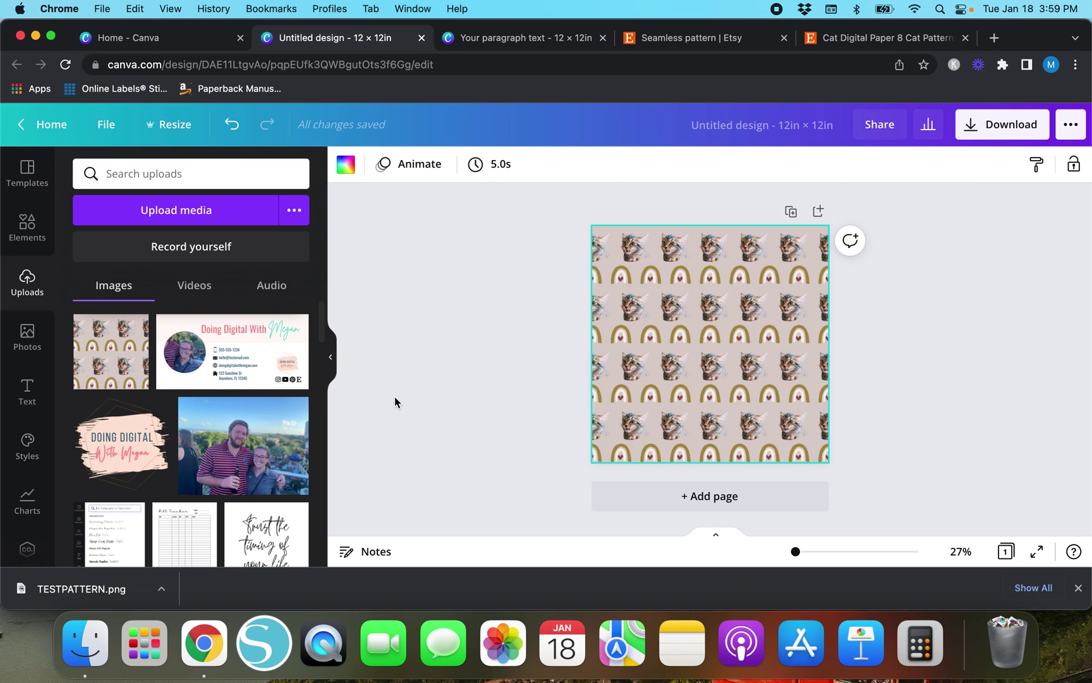
click(395, 397)
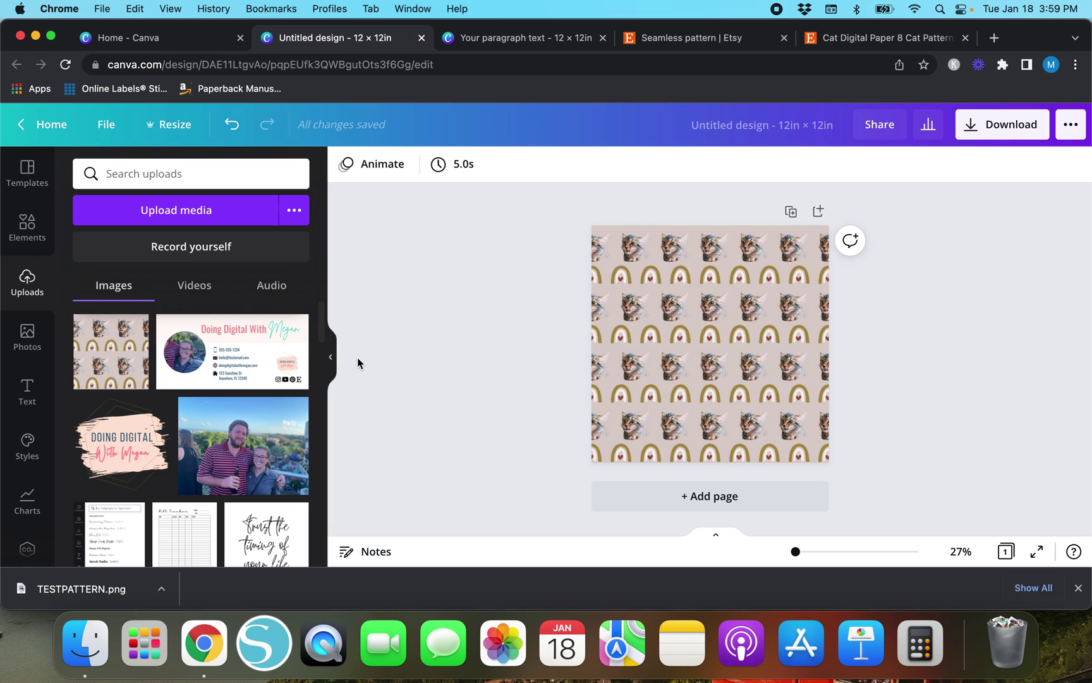